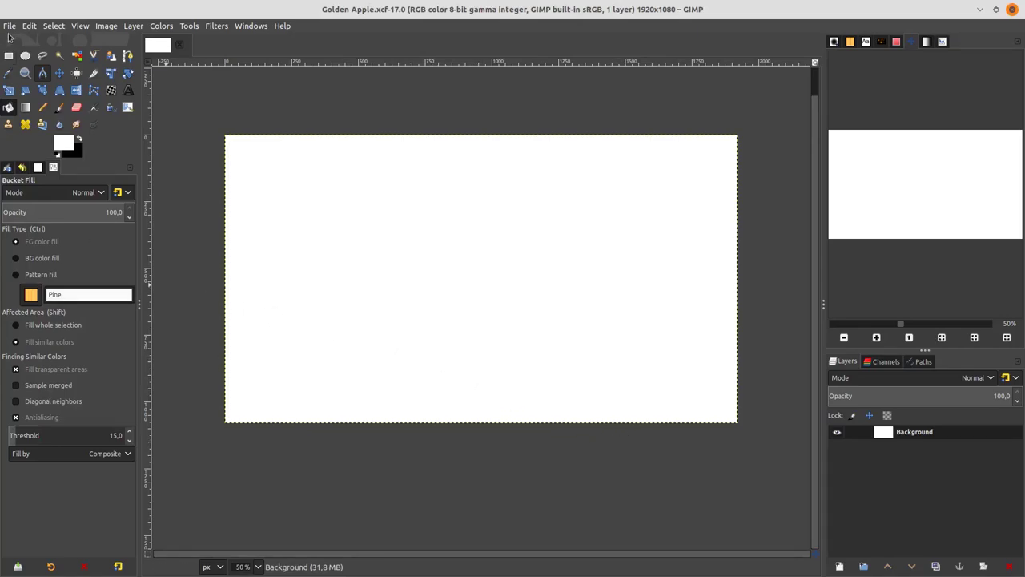
- Open the apple image df79fa15e7edcbfef14b9cb24ba7034d.png from the Golden Apple folder
{"action": "left_click", "coordinate": [10, 26]}
{"action": "left_click", "coordinate": [30, 68]}
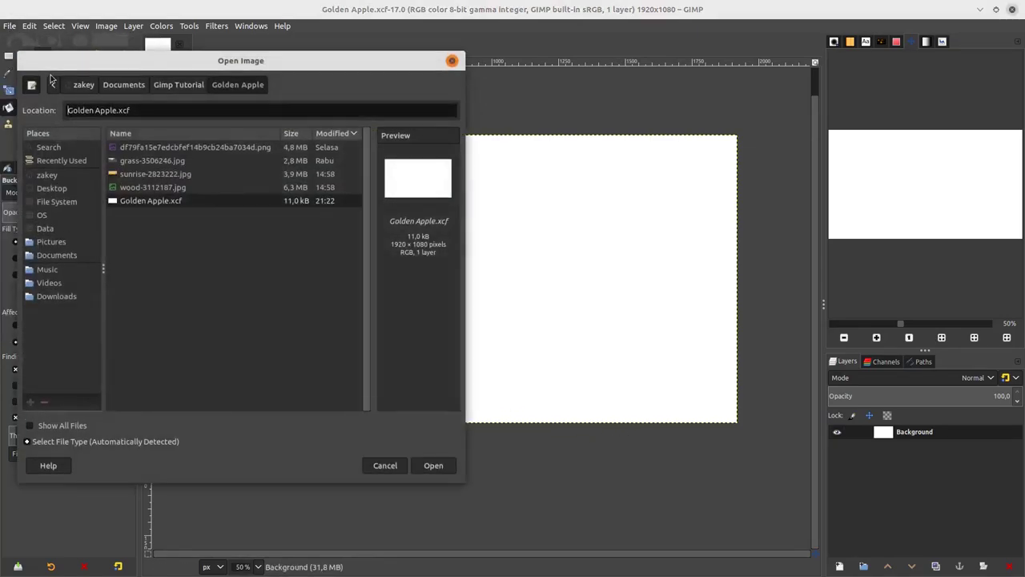
{"action": "left_click", "coordinate": [210, 152]}
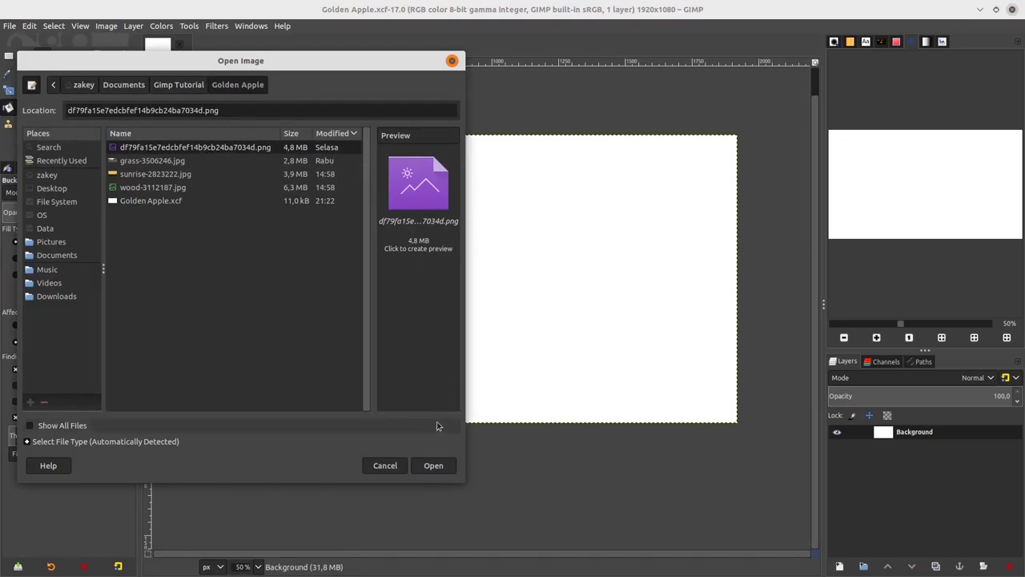
{"action": "left_click", "coordinate": [434, 465]}
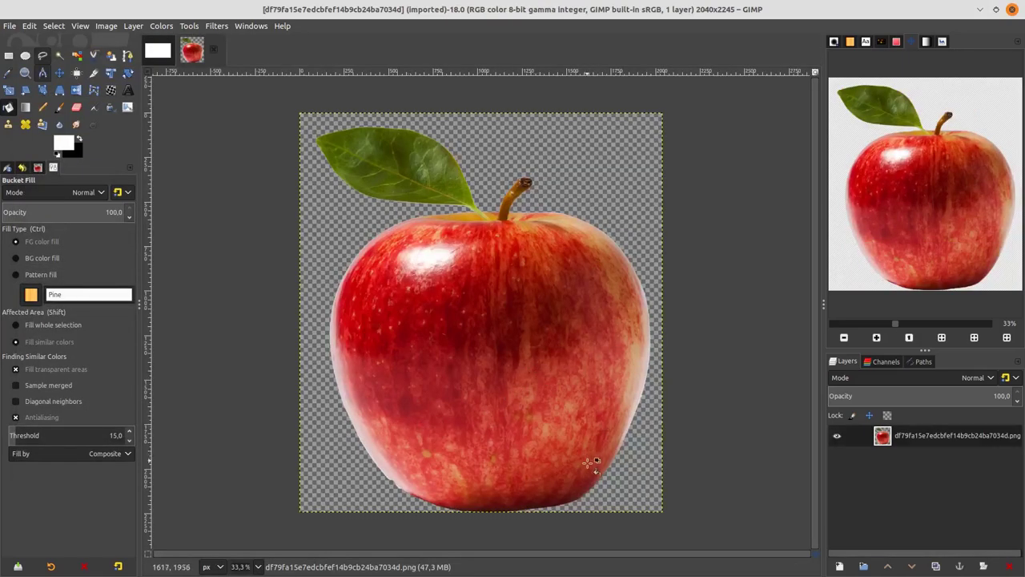
- Activate the Clone tool for the apple's jagged lower-left edge and set its brush size to 33.51
{"action": "scroll", "coordinate": [497, 443], "scroll_direction": "down", "scroll_amount": 1}
{"action": "scroll", "coordinate": [497, 445], "scroll_direction": "up", "scroll_amount": 5}
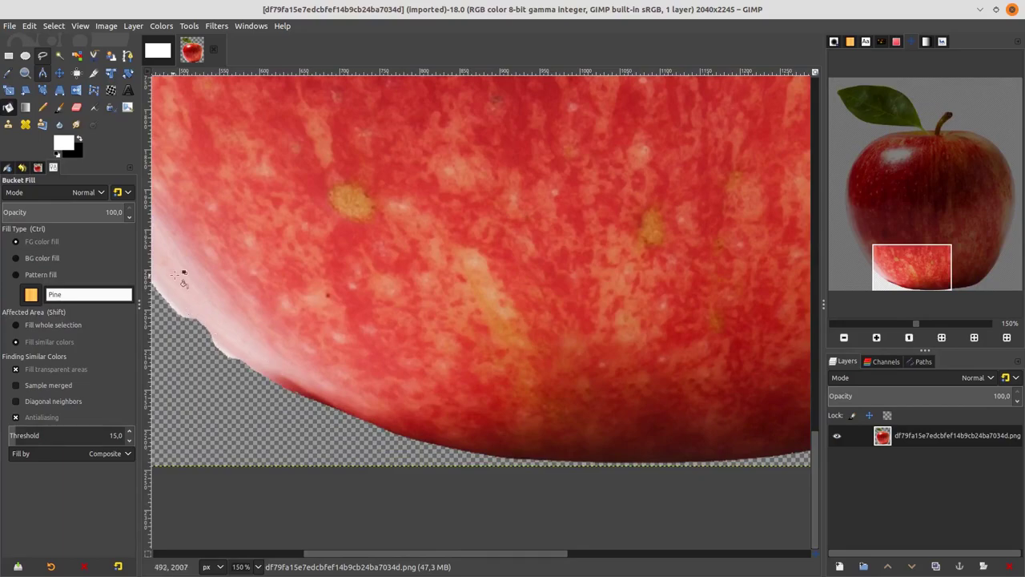
{"action": "scroll", "coordinate": [312, 342], "scroll_direction": "down", "scroll_amount": 2}
{"action": "key", "text": "ctrl"}
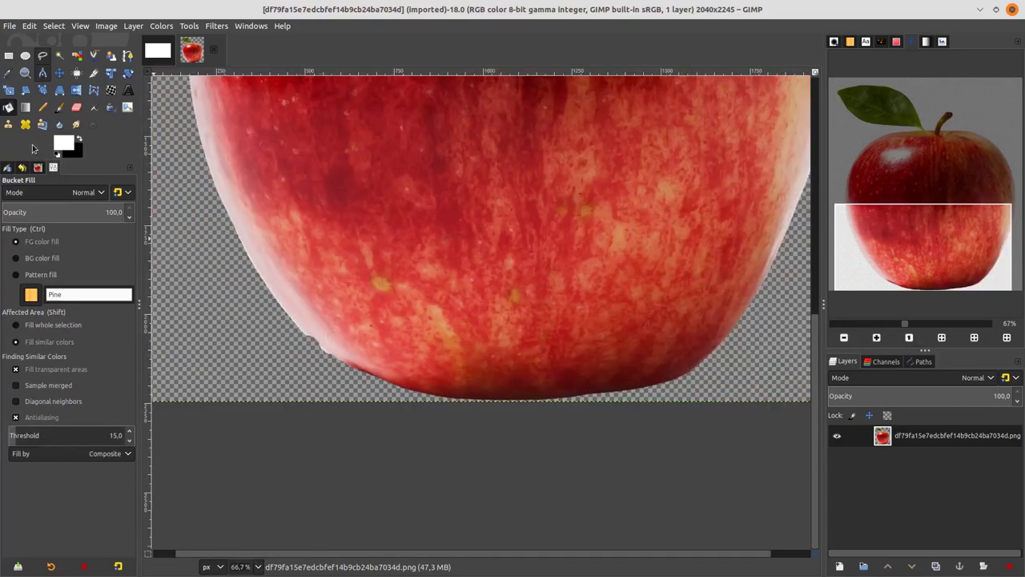
{"action": "left_click", "coordinate": [8, 124]}
{"action": "scroll", "coordinate": [328, 327], "scroll_direction": "up", "scroll_amount": 2}
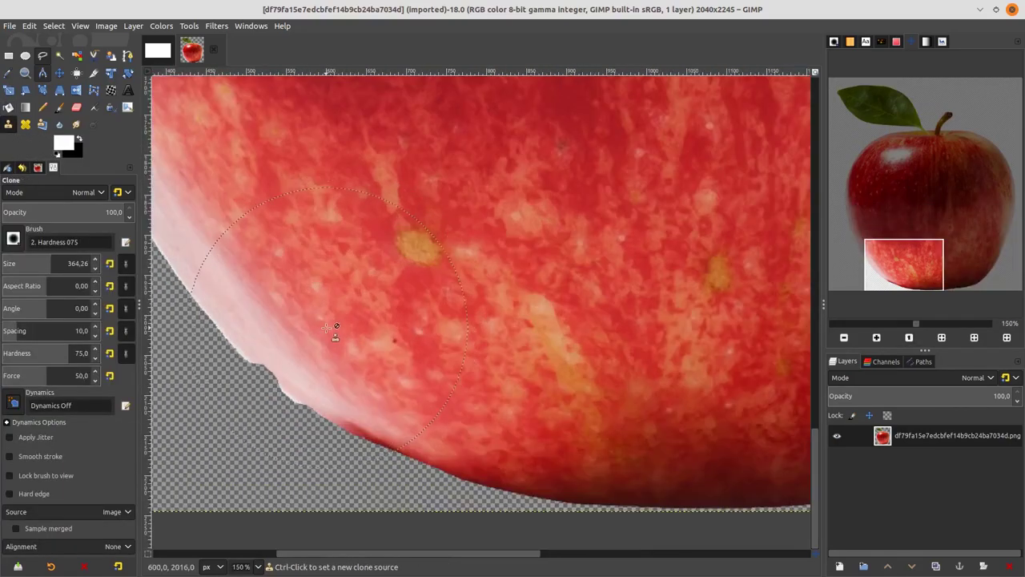
{"action": "left_click_drag", "start_coordinate": [53, 263], "coordinate": [13, 265]}
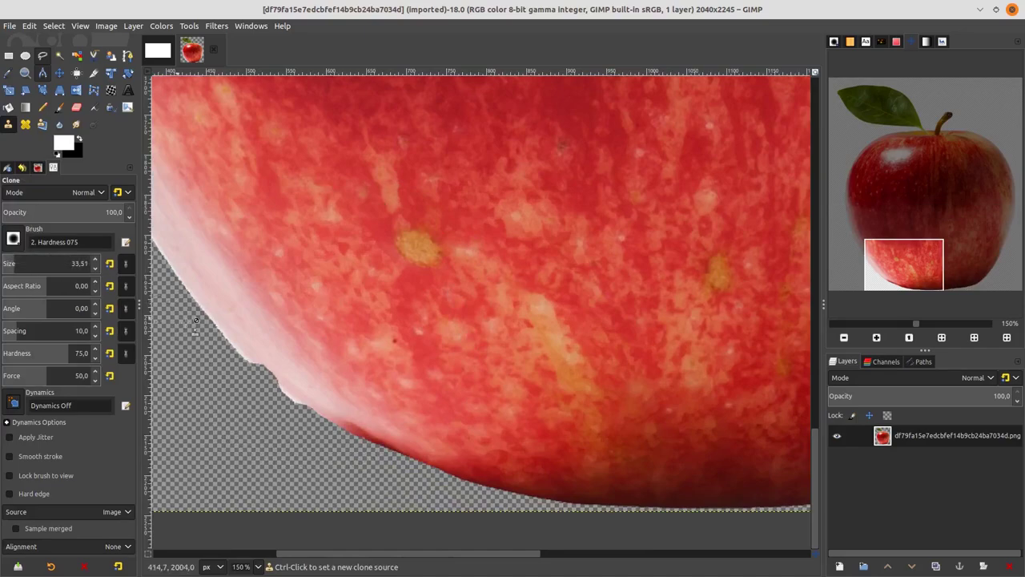
- Clone nearby pale skin over the notches along the apple's lower-left edge to smooth its outline
{"action": "scroll", "coordinate": [195, 321], "scroll_direction": "up", "scroll_amount": 2}
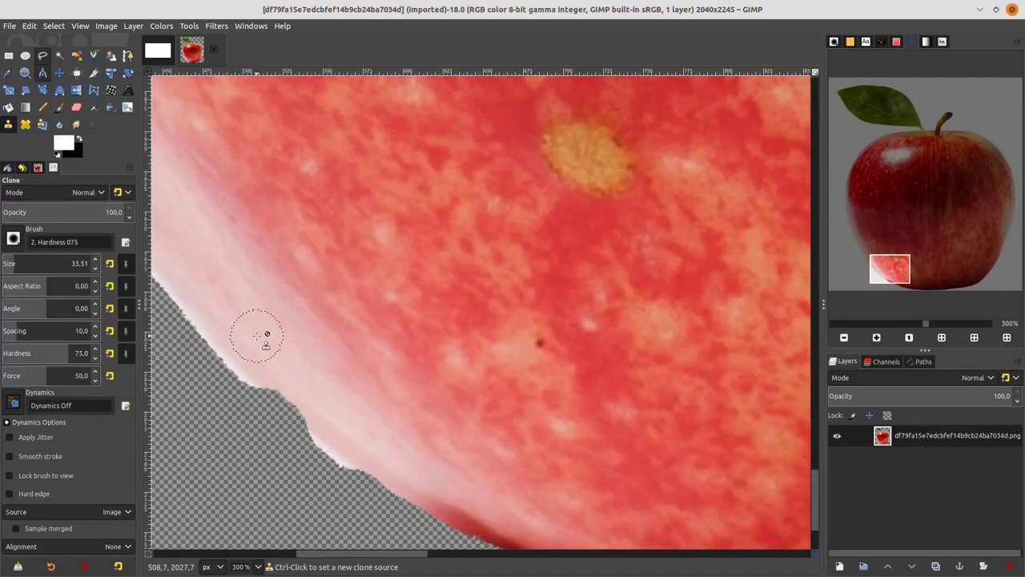
{"action": "left_click", "coordinate": [248, 332], "text": "ctrl"}
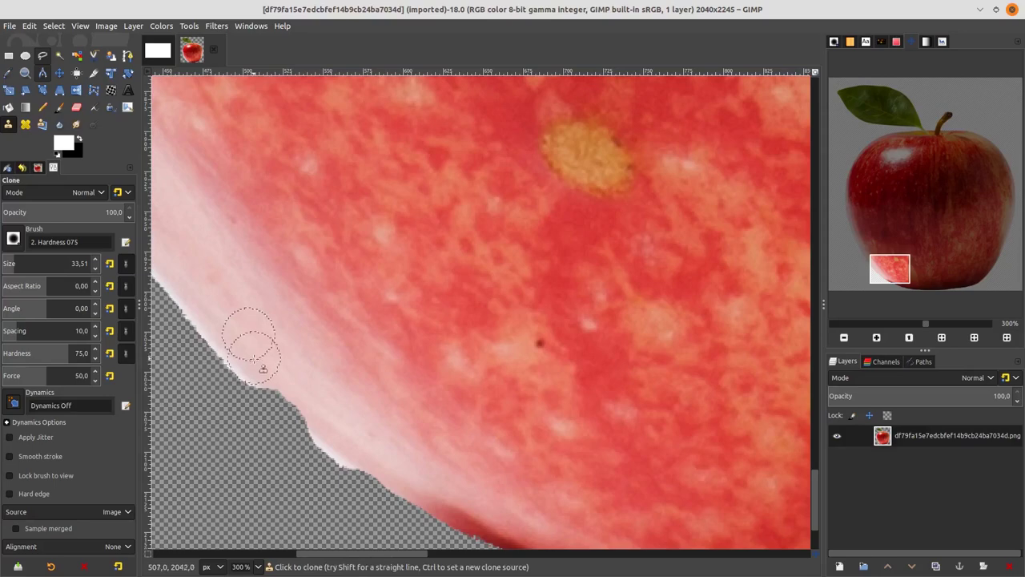
{"action": "left_click_drag", "start_coordinate": [265, 370], "coordinate": [348, 424]}
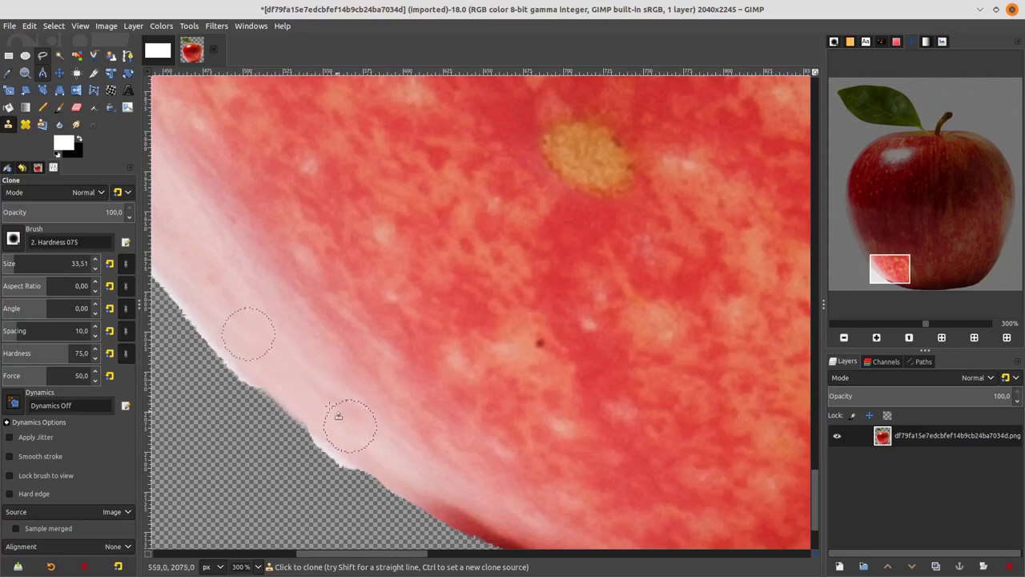
{"action": "left_click_drag", "start_coordinate": [260, 368], "coordinate": [316, 408]}
{"action": "scroll", "coordinate": [349, 435], "scroll_direction": "down", "scroll_amount": 3}
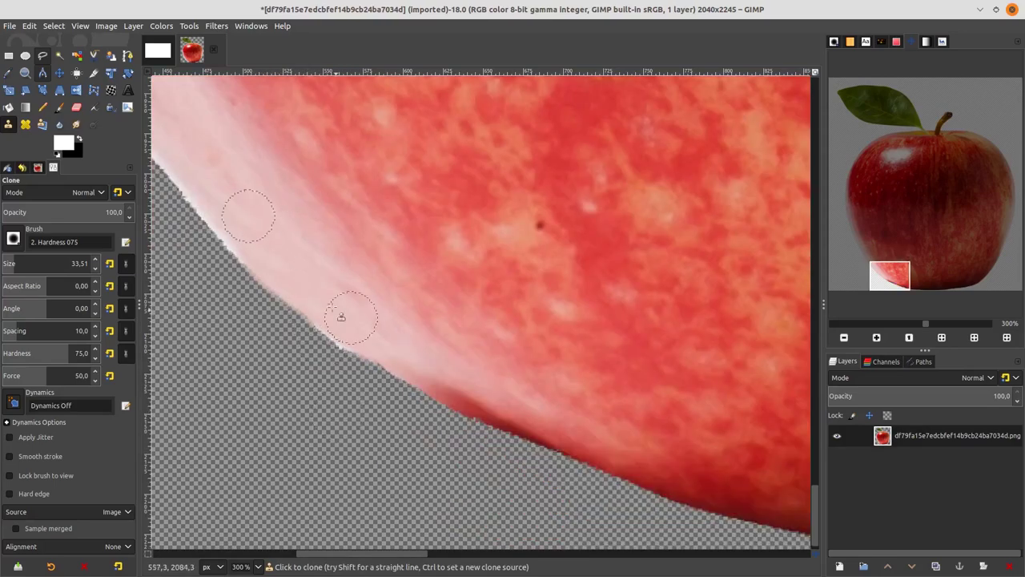
{"action": "left_click_drag", "start_coordinate": [384, 340], "coordinate": [392, 346]}
{"action": "scroll", "coordinate": [394, 348], "scroll_direction": "down", "scroll_amount": 7}
{"action": "key", "text": "m"}
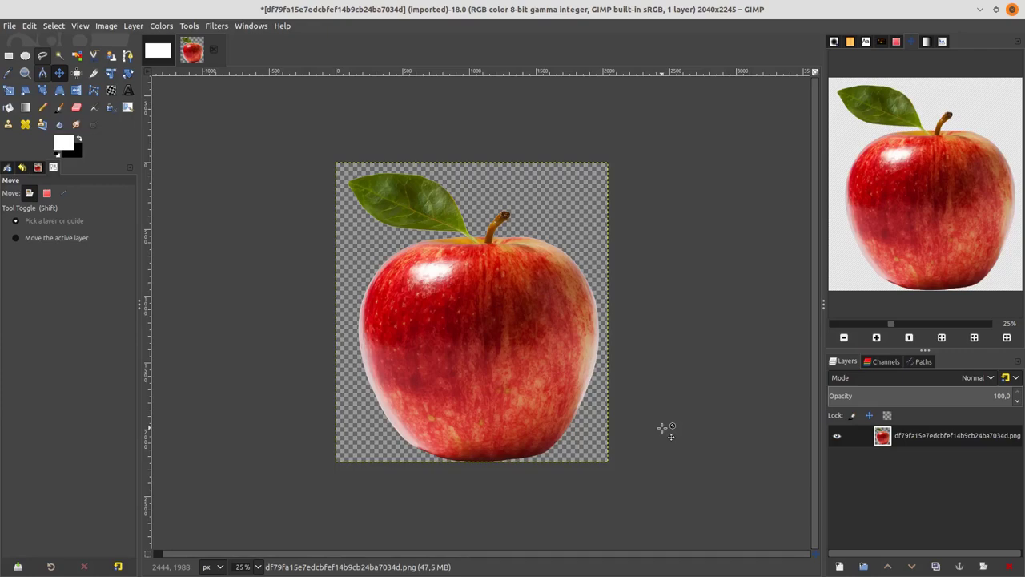
- Duplicate the apple layer and desaturate the copy in Luminance mode
{"action": "left_click", "coordinate": [935, 565]}
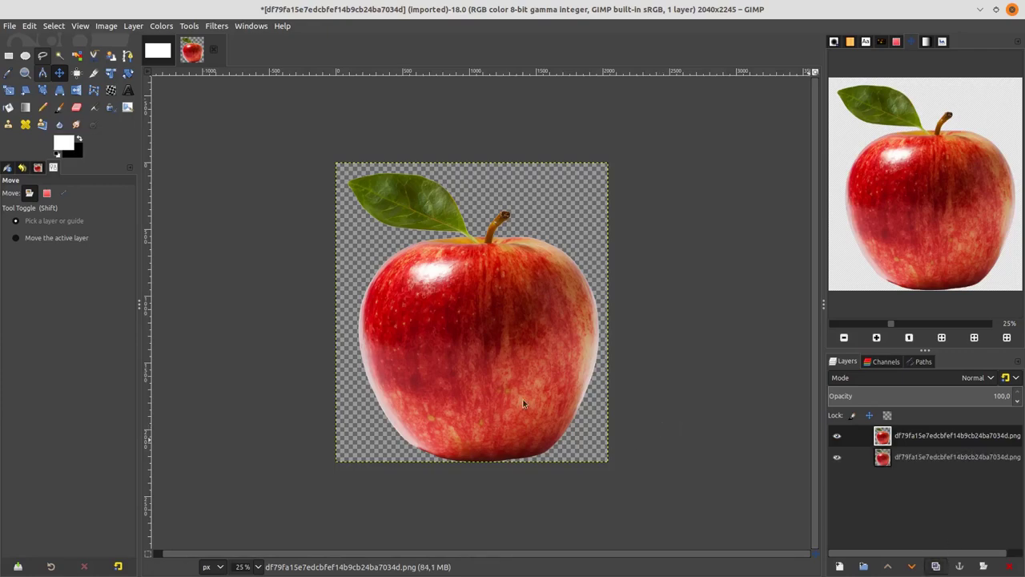
{"action": "left_click", "coordinate": [164, 27]}
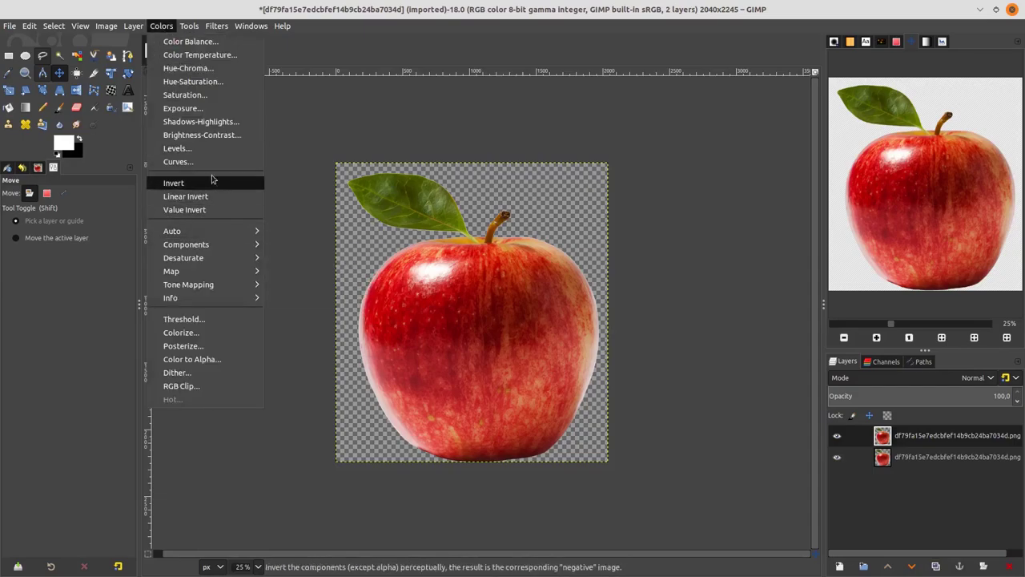
{"action": "mouse_move", "coordinate": [234, 262]}
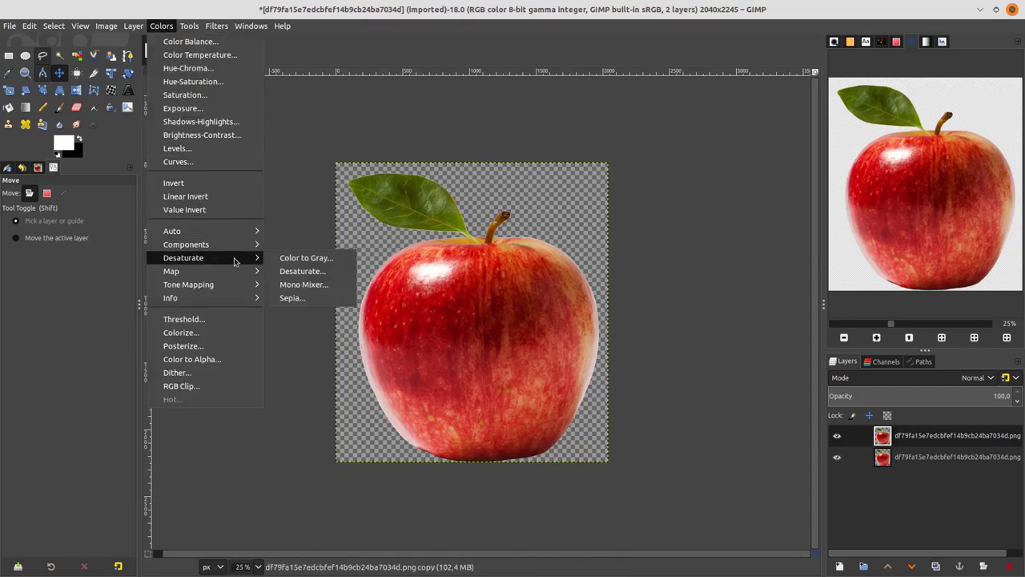
{"action": "left_click", "coordinate": [301, 271]}
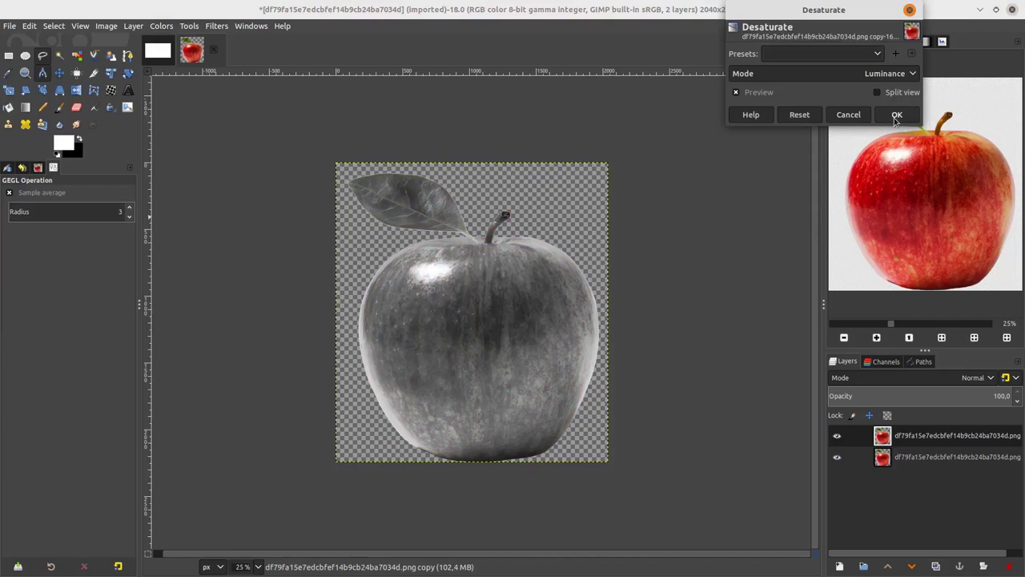
{"action": "left_click", "coordinate": [896, 117]}
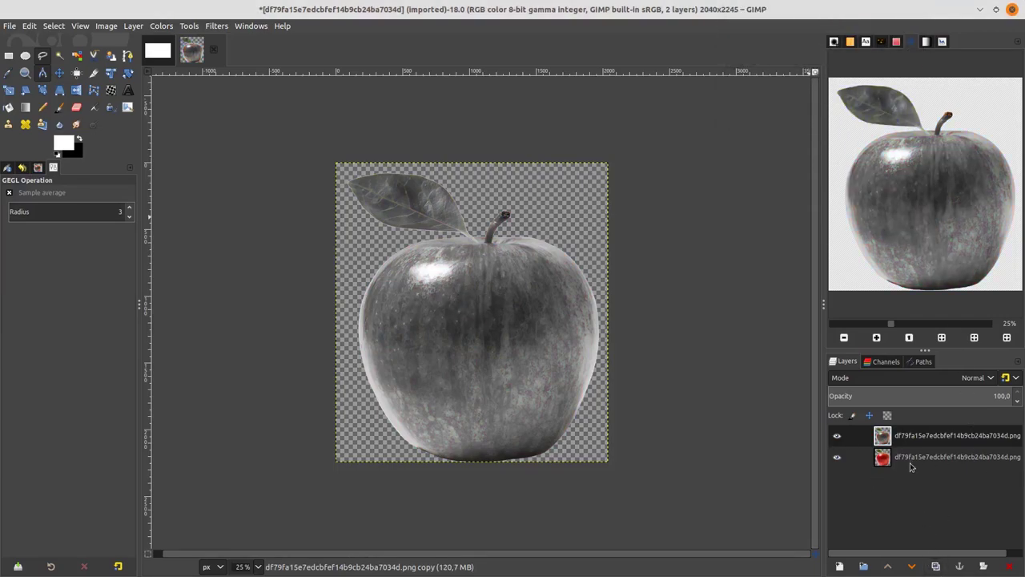
- Duplicate the desaturated apple layer and invert the colors of the new copy
{"action": "left_click", "coordinate": [935, 566]}
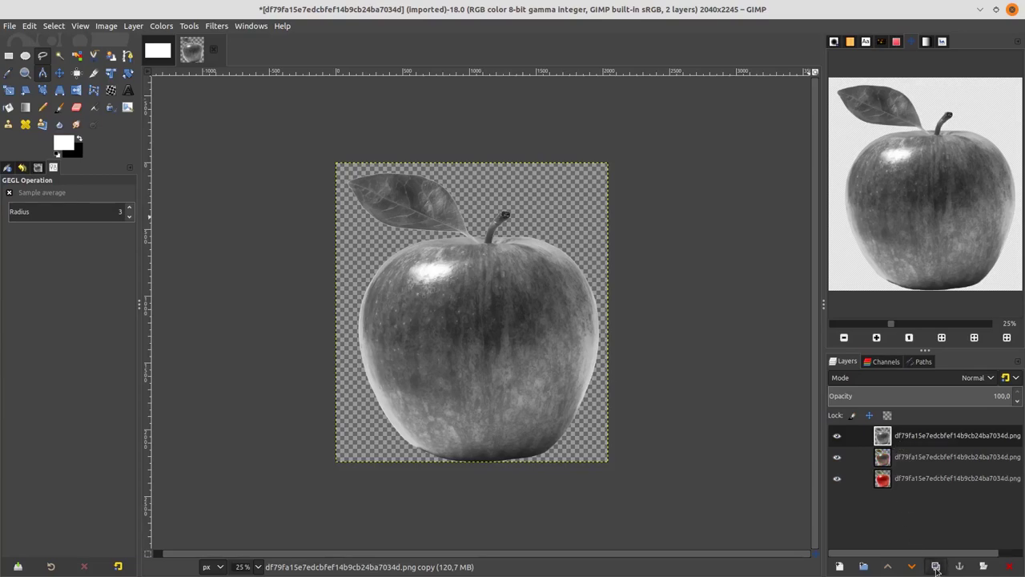
{"action": "left_click", "coordinate": [162, 27]}
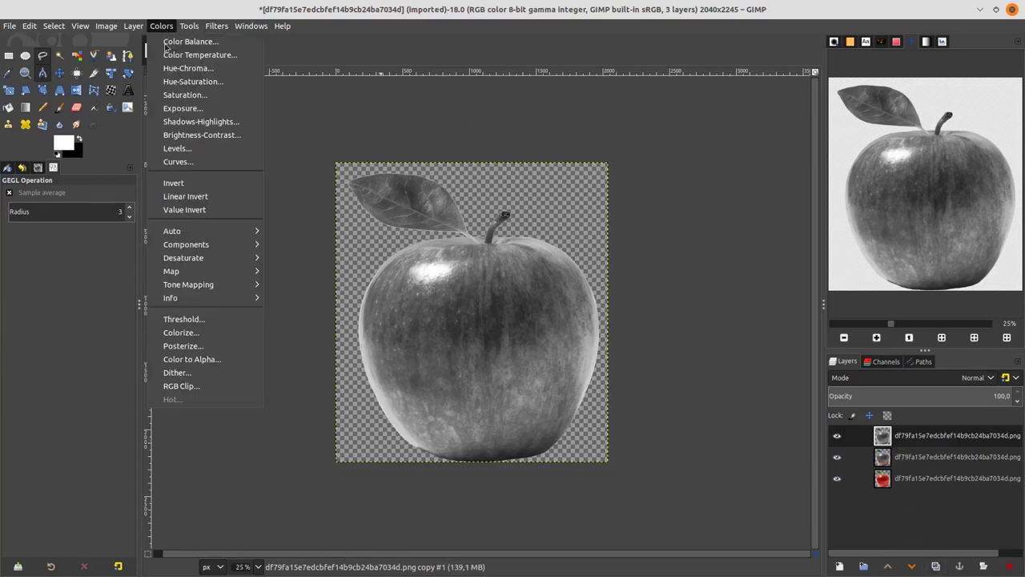
{"action": "left_click", "coordinate": [201, 187]}
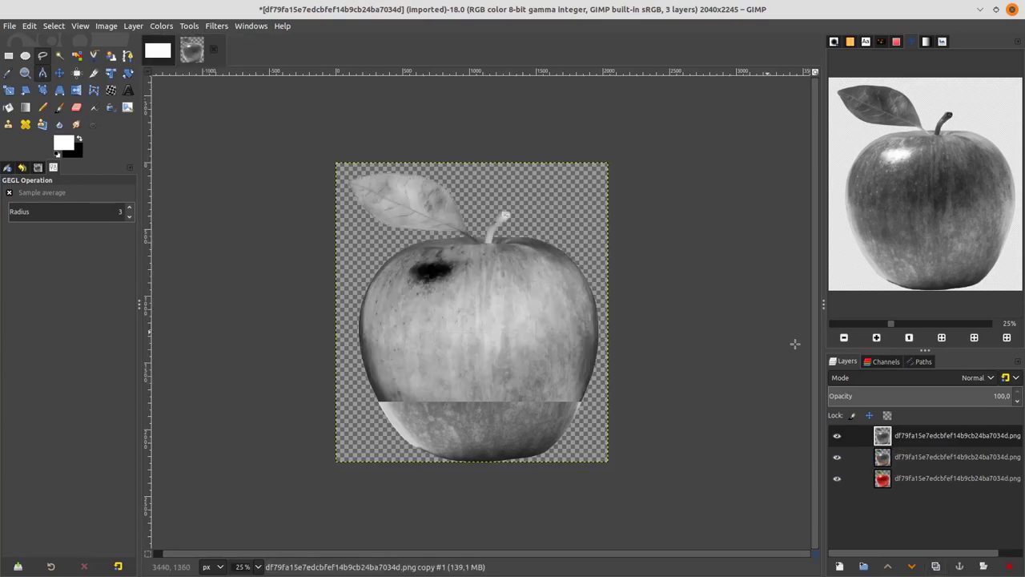
- Set the inverted layer's blend mode to Difference and merge it down onto the desaturated layer
{"action": "left_click", "coordinate": [954, 376]}
{"action": "scroll", "coordinate": [905, 416], "scroll_direction": "down", "scroll_amount": 3}
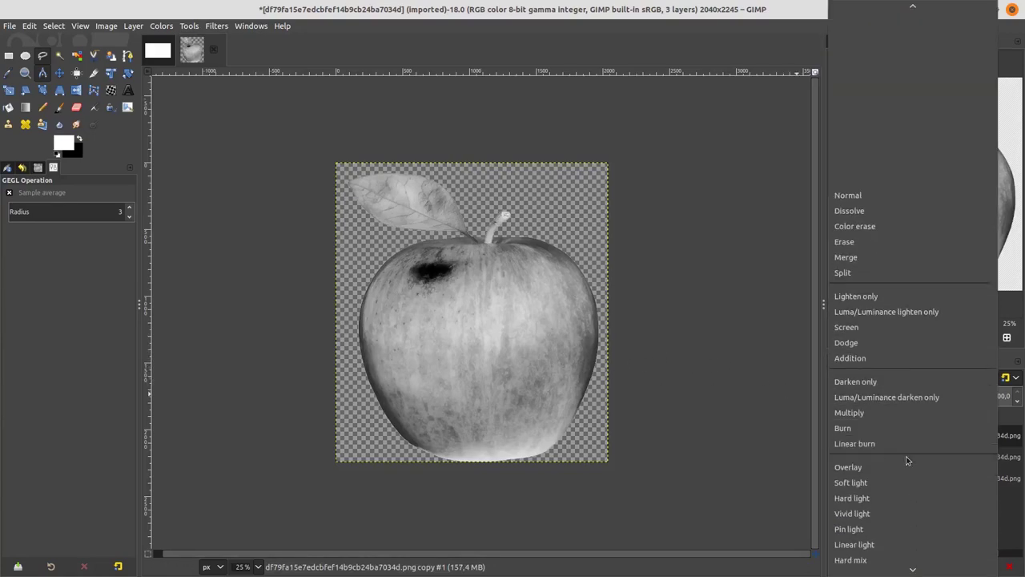
{"action": "scroll", "coordinate": [892, 448], "scroll_direction": "down", "scroll_amount": 2}
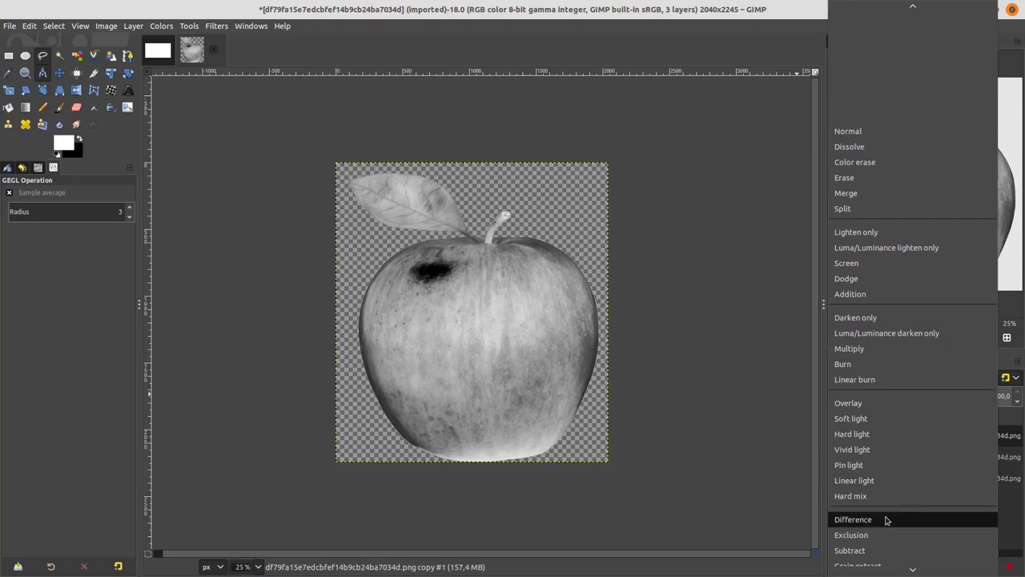
{"action": "left_click", "coordinate": [886, 520]}
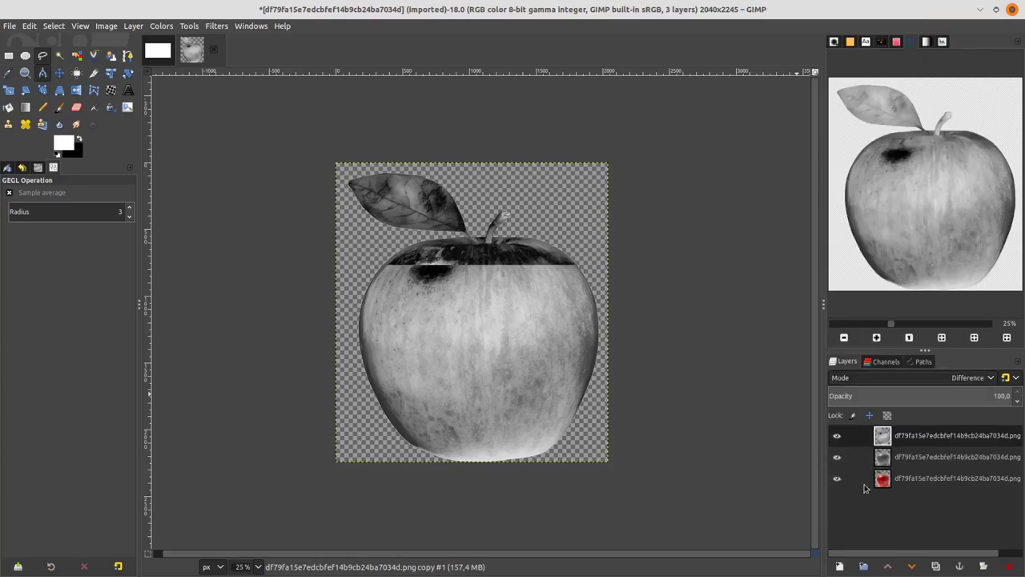
{"action": "right_click", "coordinate": [921, 445]}
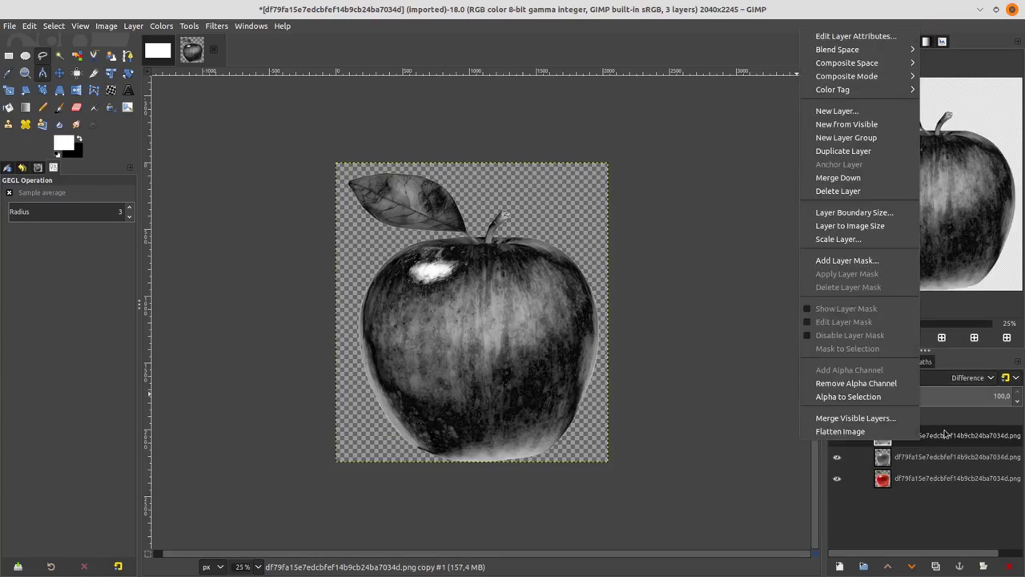
{"action": "left_click", "coordinate": [847, 178]}
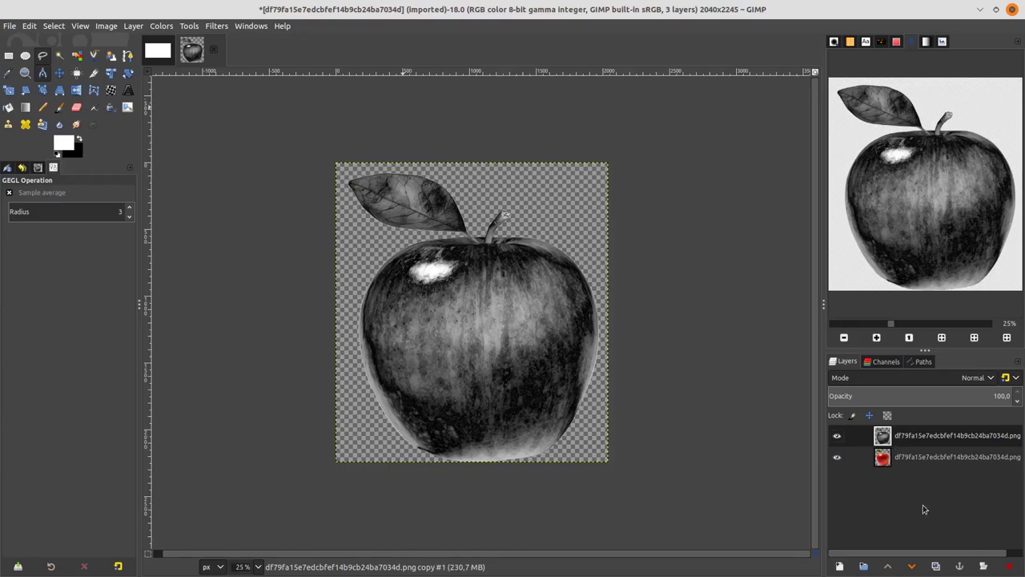
- Duplicate the merged grayscale apple layer and invert the duplicate's colors
{"action": "left_click", "coordinate": [936, 566]}
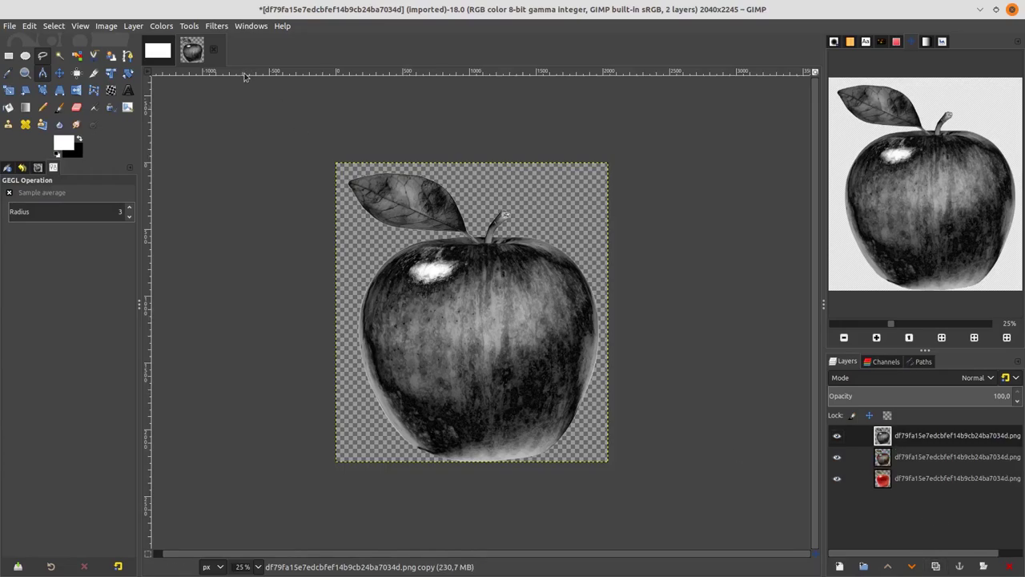
{"action": "left_click", "coordinate": [161, 26]}
{"action": "left_click", "coordinate": [204, 182]}
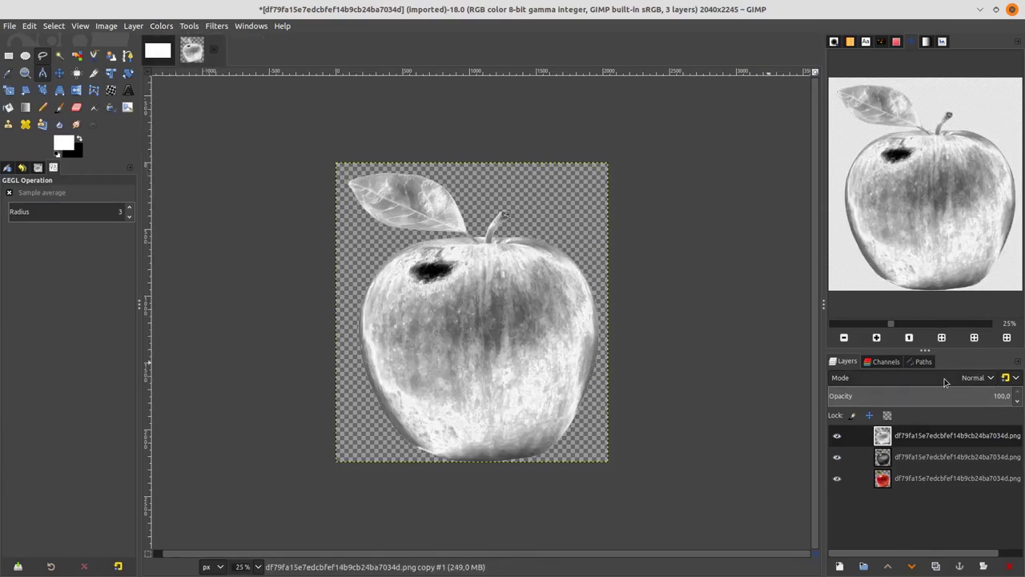
- Blend the second inverted copy in Difference mode and merge it down into the grayscale layer beneath
{"action": "left_click", "coordinate": [973, 377]}
{"action": "scroll", "coordinate": [931, 407], "scroll_direction": "down", "scroll_amount": 3}
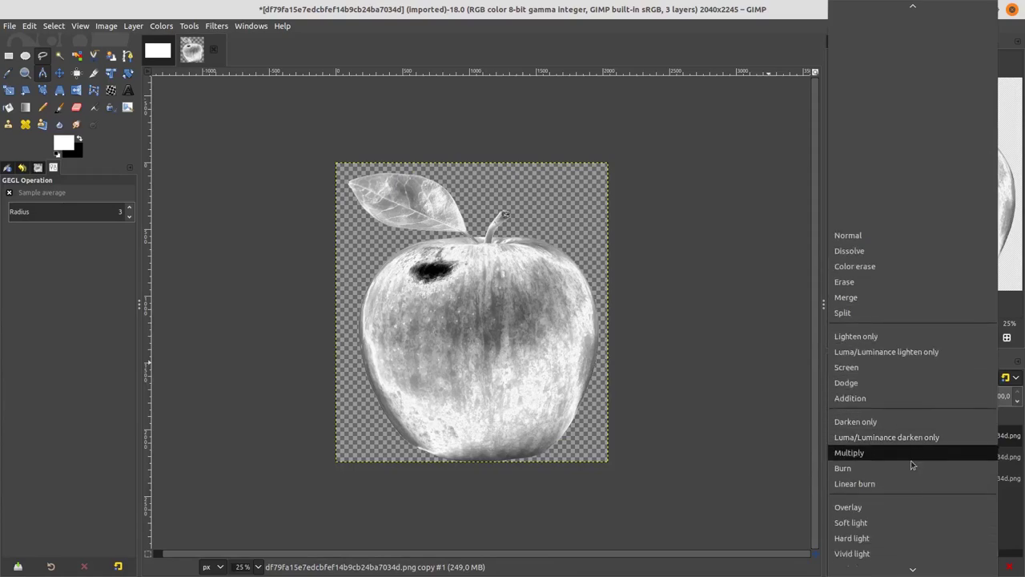
{"action": "scroll", "coordinate": [915, 498], "scroll_direction": "down", "scroll_amount": 2}
{"action": "left_click", "coordinate": [915, 521]}
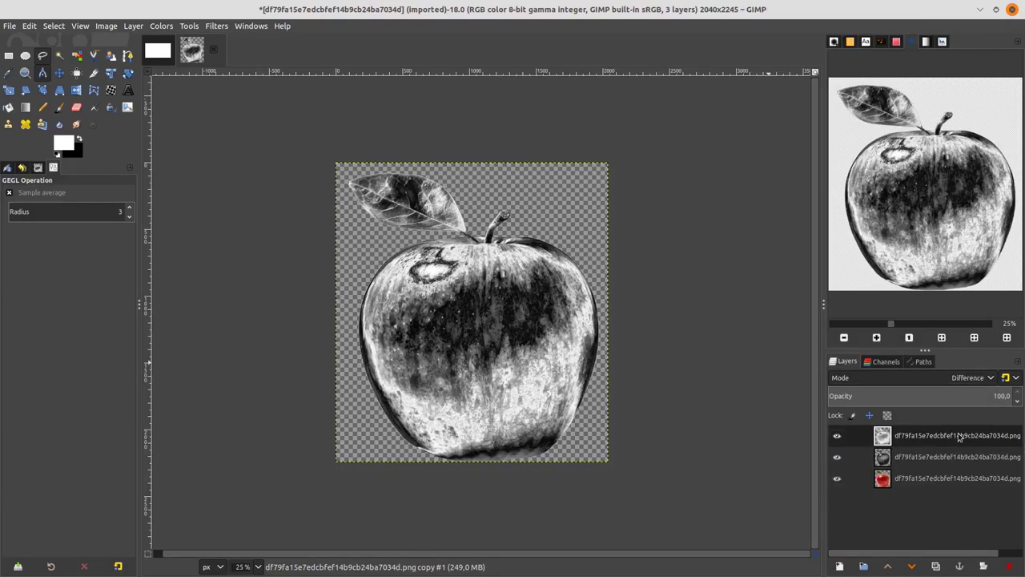
{"action": "right_click", "coordinate": [958, 435]}
{"action": "left_click", "coordinate": [915, 168]}
- Create a new transparent layer named "yellow gold" above the grayscale apple layer
{"action": "left_click_drag", "start_coordinate": [535, 381], "coordinate": [558, 379]}
{"action": "scroll", "coordinate": [558, 379], "scroll_direction": "up", "scroll_amount": 1}
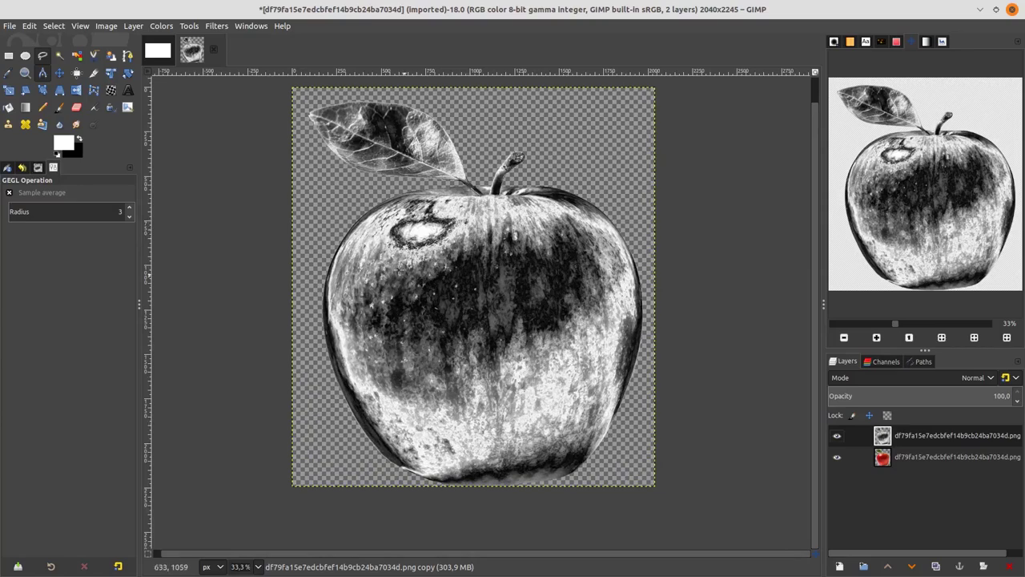
{"action": "scroll", "coordinate": [465, 323], "scroll_direction": "down", "scroll_amount": 1}
{"action": "scroll", "coordinate": [465, 323], "scroll_direction": "down", "scroll_amount": 1}
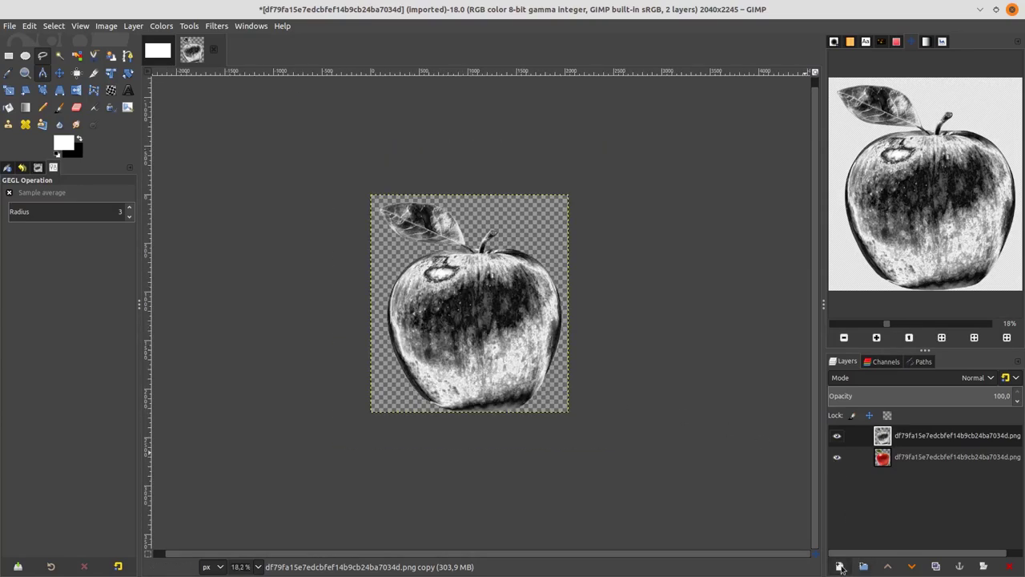
{"action": "left_click", "coordinate": [840, 567]}
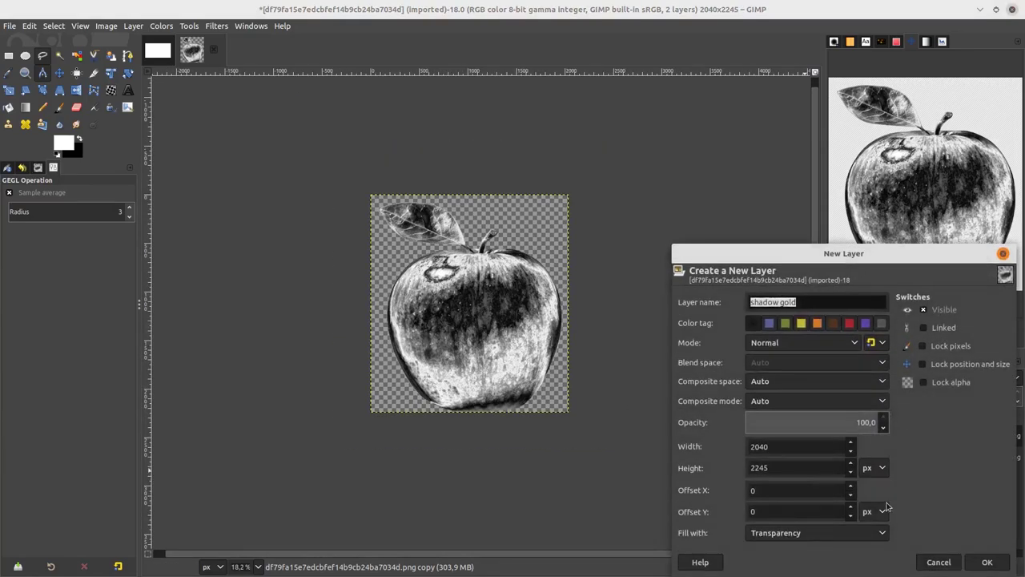
{"action": "type", "text": "c"}
{"action": "type", "text": "ellow gold"}
{"action": "key", "text": "Return"}
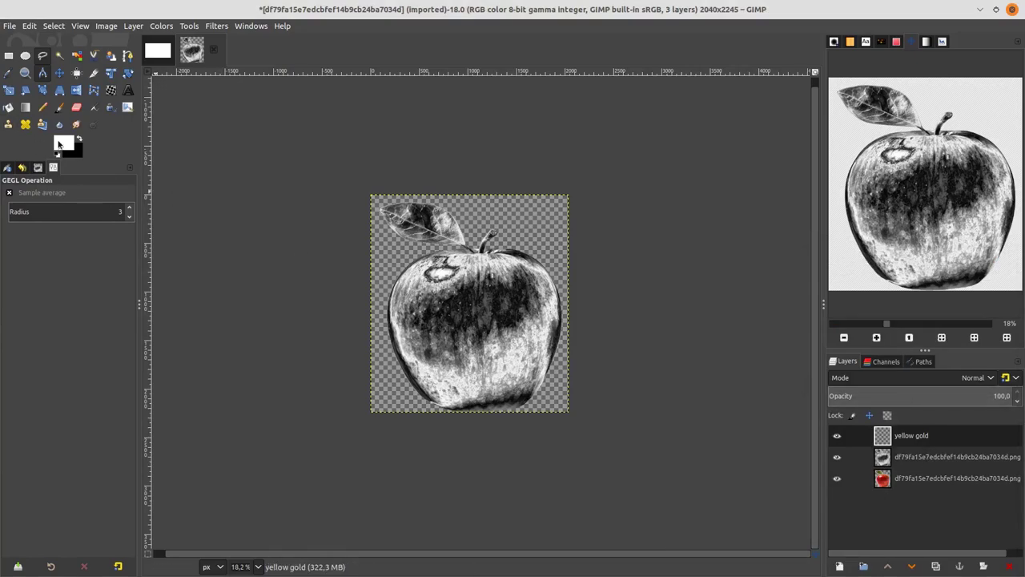
- Set the foreground color to a bright golden orange-yellow
{"action": "left_click", "coordinate": [58, 144]}
{"action": "left_click", "coordinate": [97, 181]}
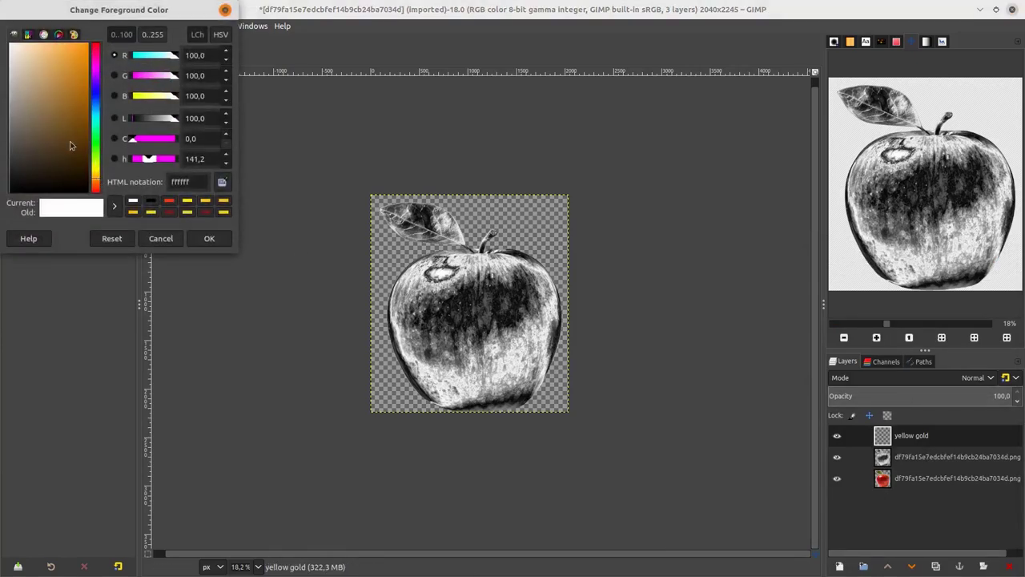
{"action": "left_click_drag", "start_coordinate": [73, 90], "coordinate": [79, 41]}
{"action": "left_click_drag", "start_coordinate": [95, 180], "coordinate": [95, 175]}
{"action": "left_click_drag", "start_coordinate": [78, 71], "coordinate": [84, 43]}
{"action": "left_click_drag", "start_coordinate": [95, 174], "coordinate": [98, 180]}
{"action": "left_click", "coordinate": [208, 238]}
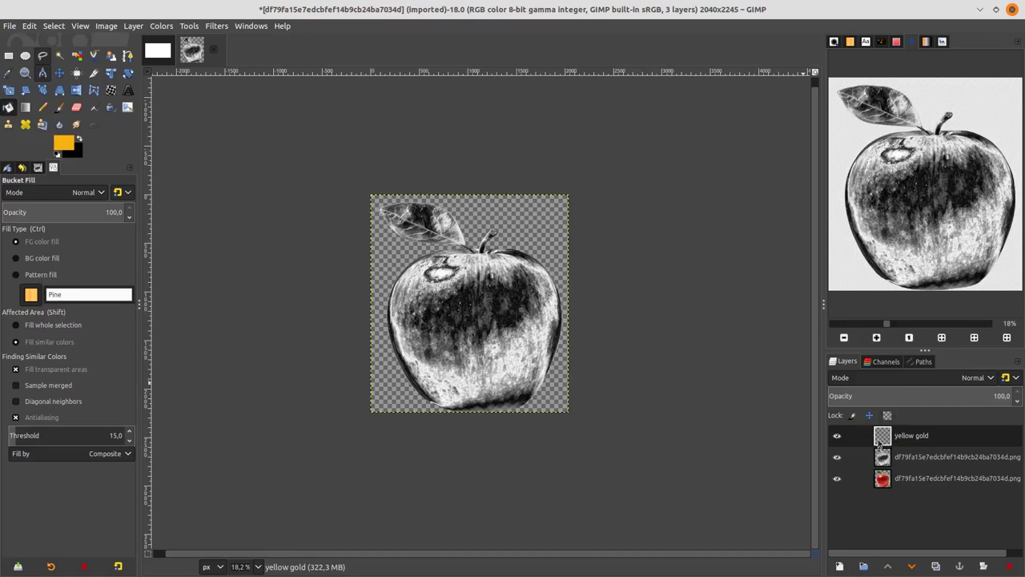
- Fill the yellow gold layer with the golden foreground color and set its blend mode to LCh Color
{"action": "left_click", "coordinate": [481, 222]}
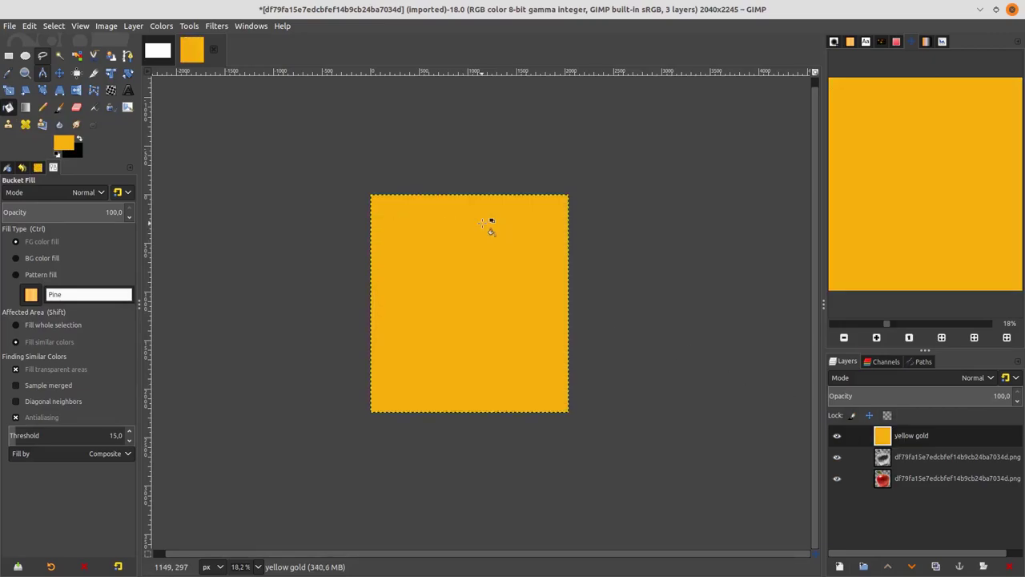
{"action": "left_click", "coordinate": [938, 377]}
{"action": "scroll", "coordinate": [908, 455], "scroll_direction": "down", "scroll_amount": 5}
{"action": "scroll", "coordinate": [885, 503], "scroll_direction": "down", "scroll_amount": 5}
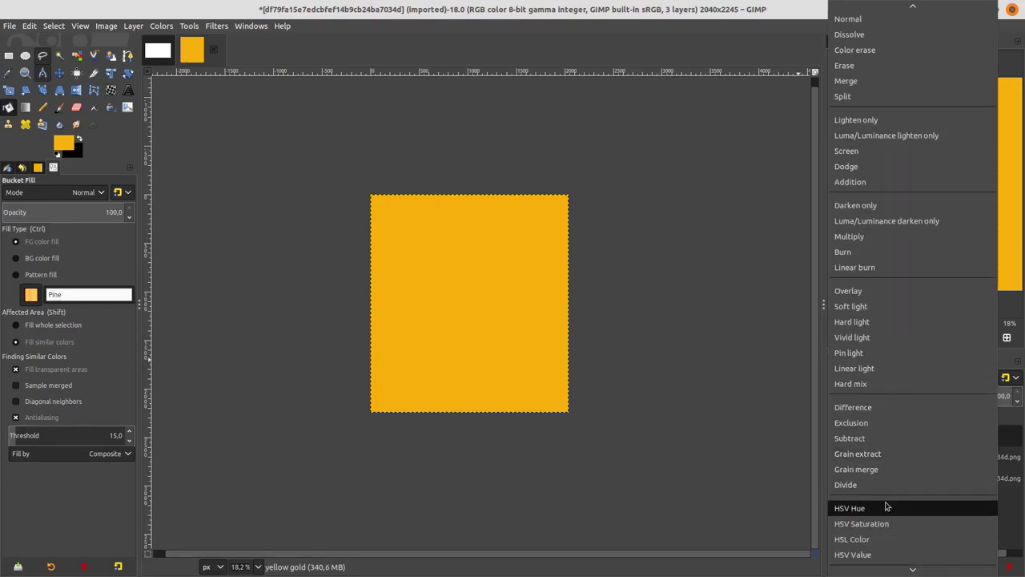
{"action": "left_click", "coordinate": [881, 528]}
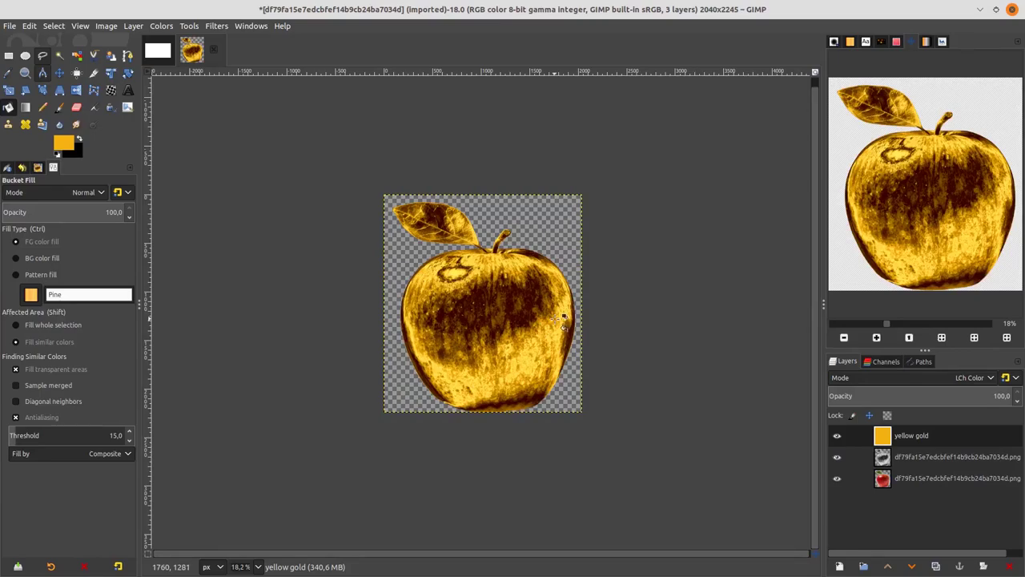
- Merge the yellow gold layer down into the grayscale apple layer
{"action": "right_click", "coordinate": [999, 446]}
{"action": "key", "text": "Escape"}
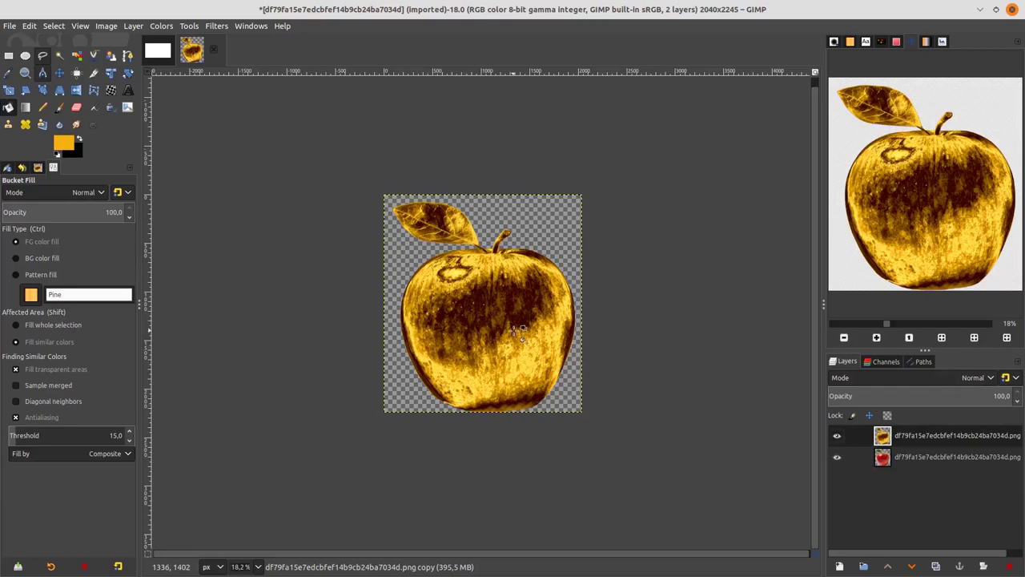
- Adjust the golden apple's Levels with input black point 15, gamma 1.43 and white point 219
{"action": "left_click", "coordinate": [161, 25]}
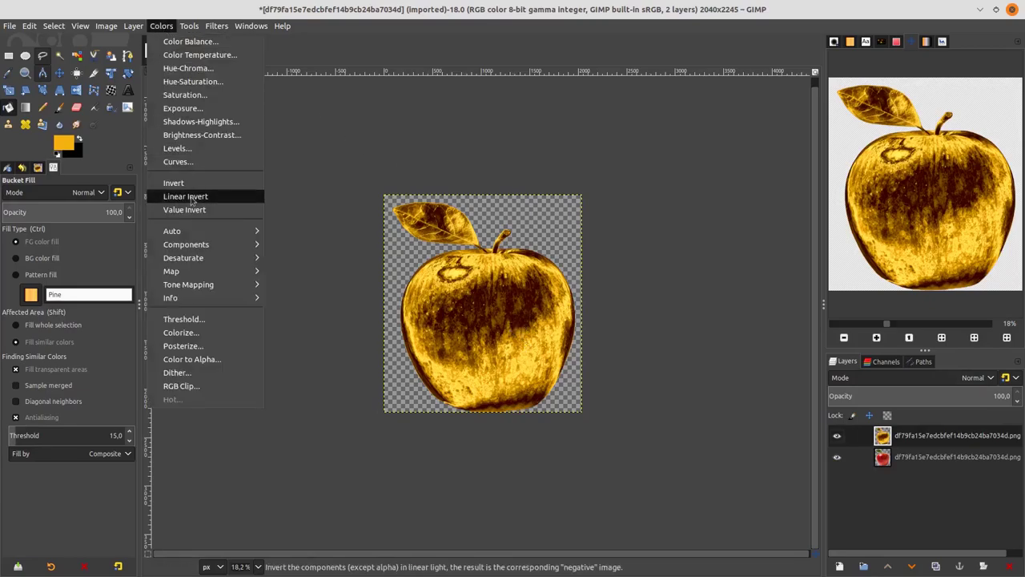
{"action": "left_click", "coordinate": [201, 148]}
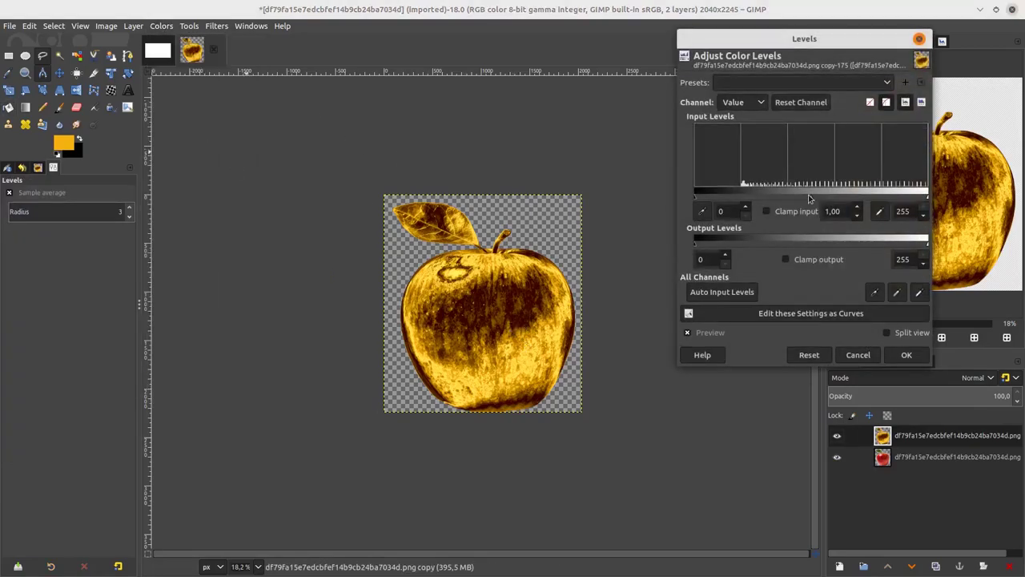
{"action": "left_click_drag", "start_coordinate": [809, 199], "coordinate": [794, 197]}
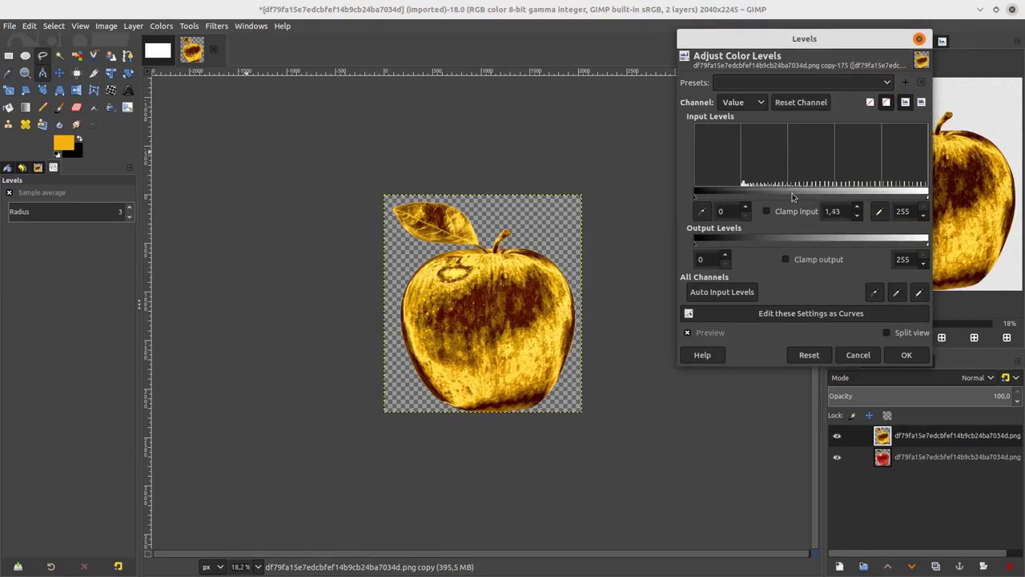
{"action": "left_click_drag", "start_coordinate": [927, 196], "coordinate": [895, 193]}
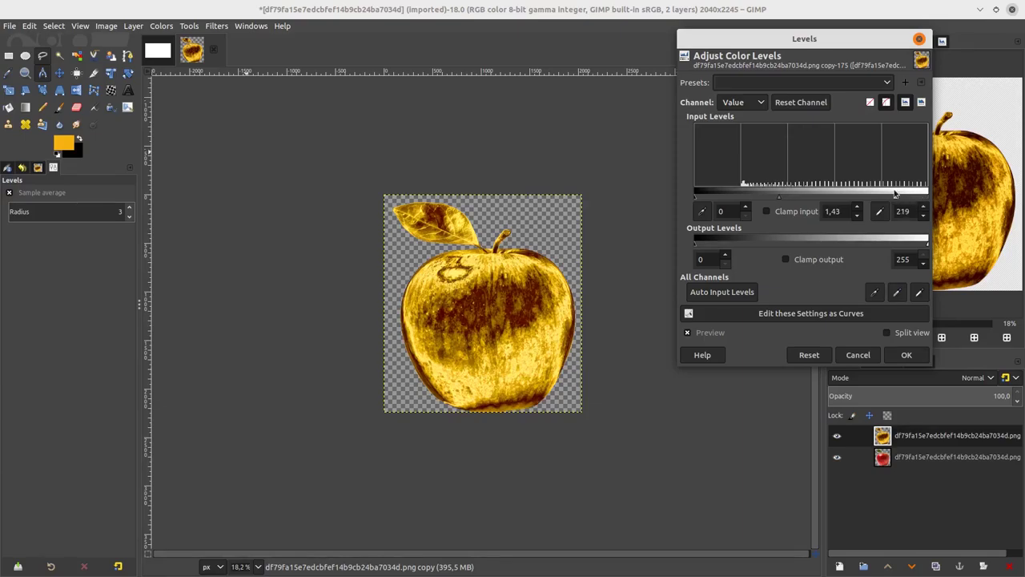
{"action": "left_click_drag", "start_coordinate": [695, 197], "coordinate": [707, 199]}
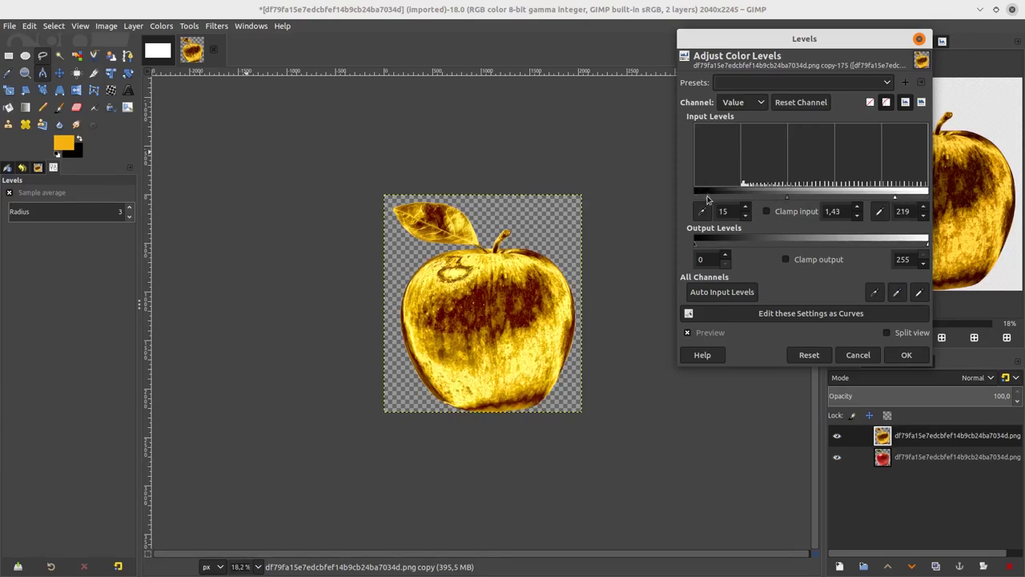
{"action": "left_click", "coordinate": [906, 355]}
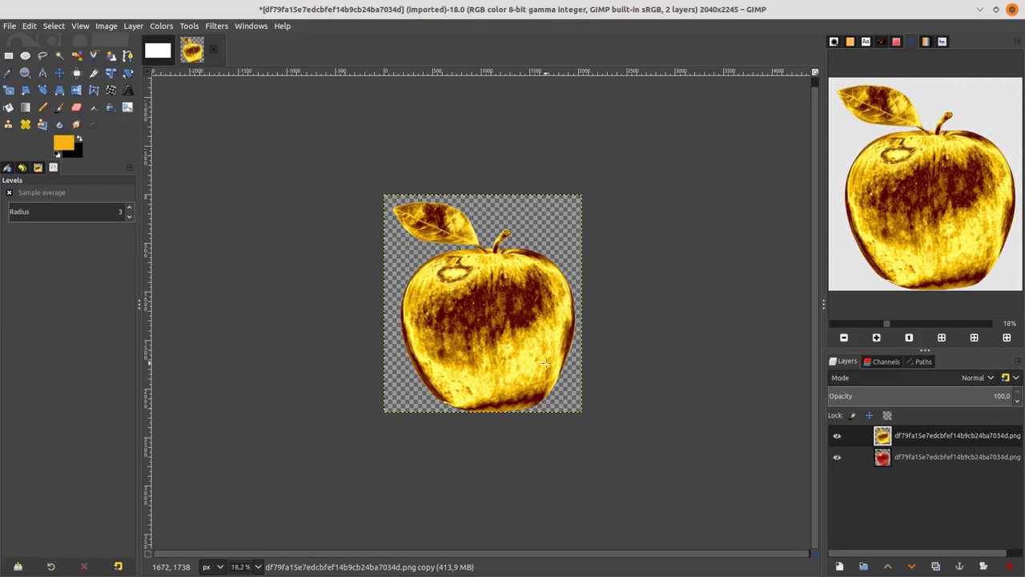
- Switch to the blank Golden Apple.xcf image and check its pixel size in the image properties
{"action": "left_click", "coordinate": [164, 52]}
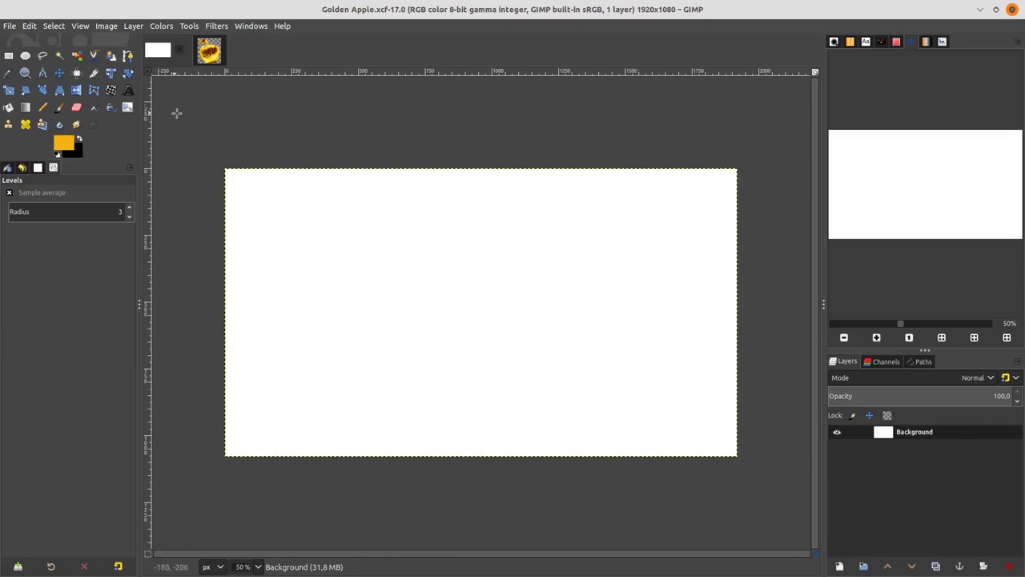
{"action": "left_click", "coordinate": [107, 26]}
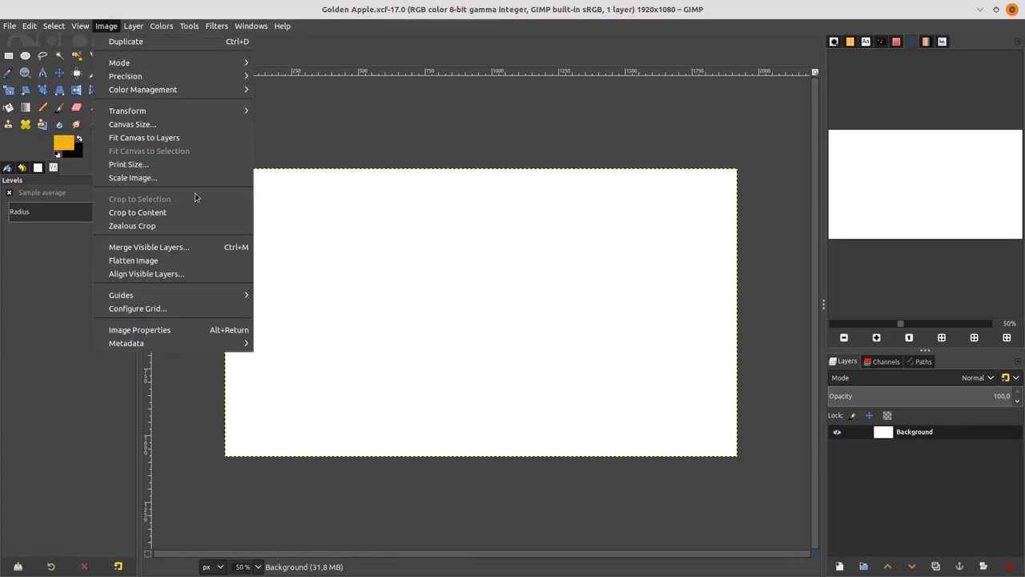
{"action": "left_click", "coordinate": [206, 328]}
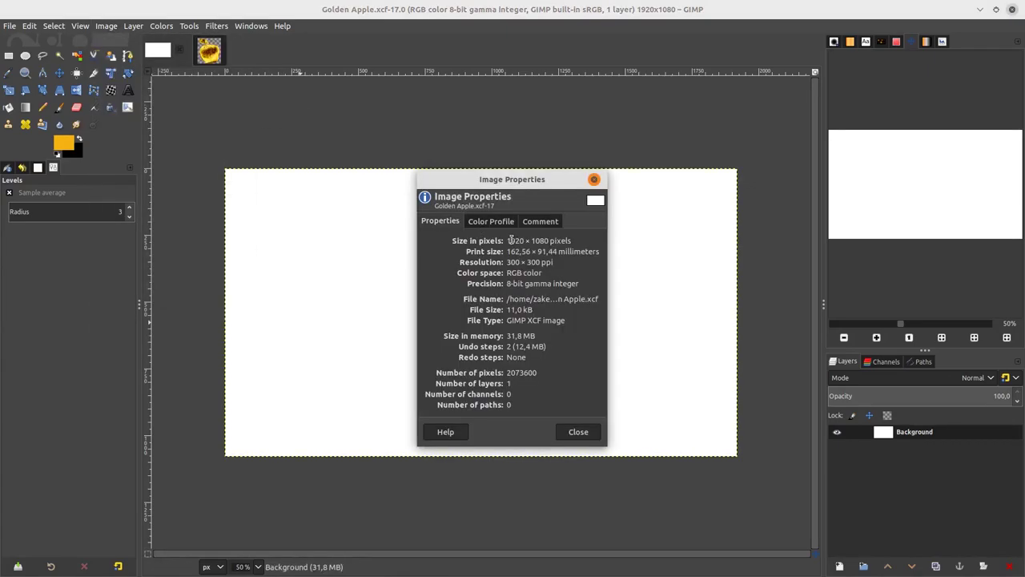
{"action": "double_click", "coordinate": [536, 240]}
{"action": "left_click", "coordinate": [578, 431]}
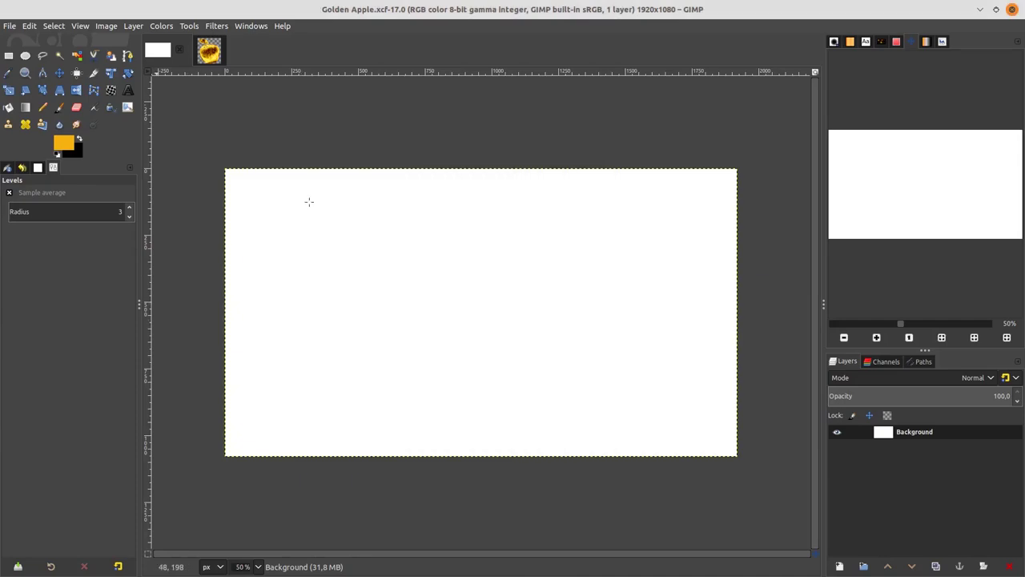
- Open grass-3506246.jpg as a new layer in the Golden Apple.xcf image
{"action": "key", "text": "m"}
{"action": "key", "text": "minus"}
{"action": "left_click", "coordinate": [10, 25]}
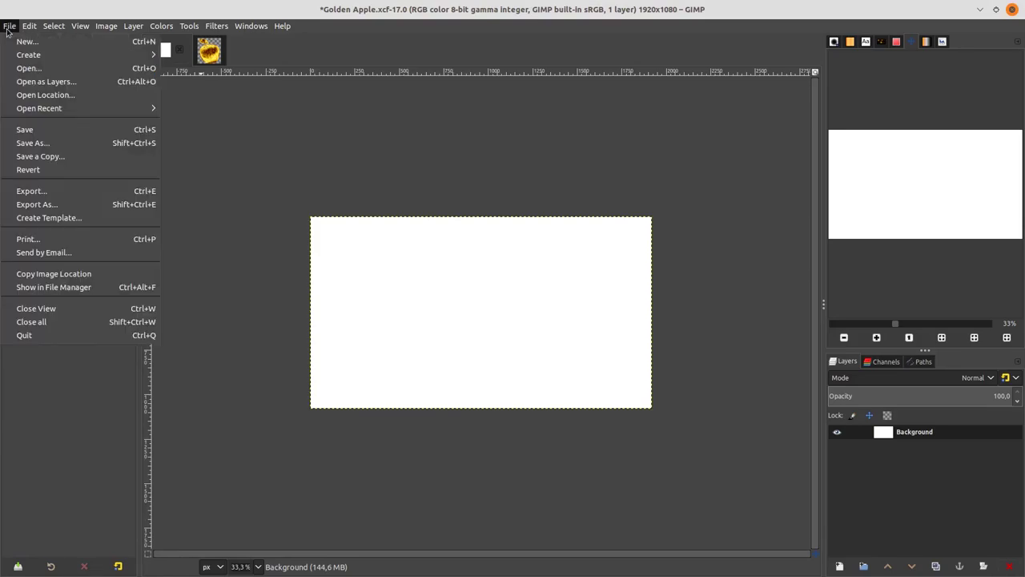
{"action": "left_click", "coordinate": [57, 84]}
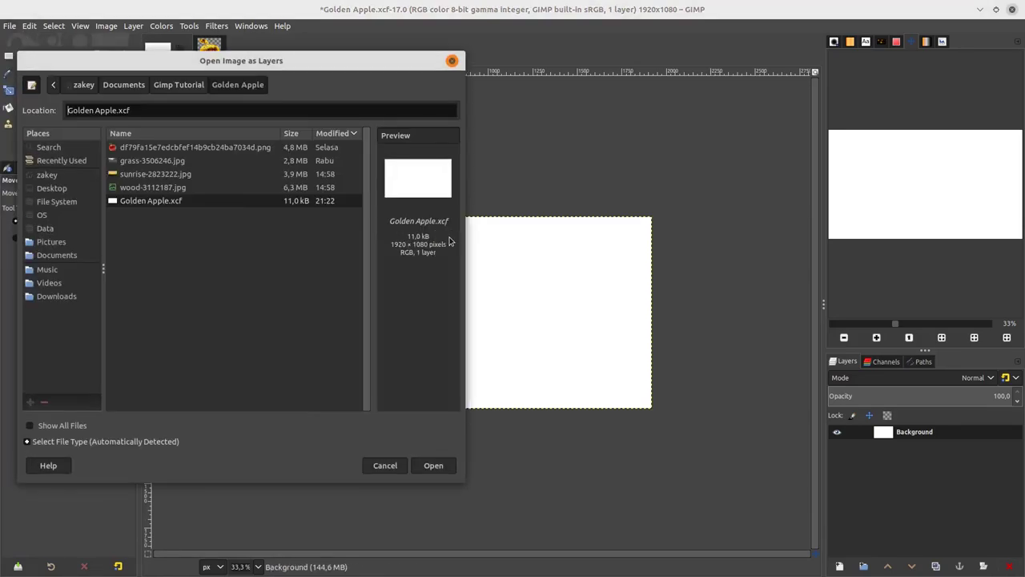
{"action": "left_click", "coordinate": [217, 162]}
{"action": "left_click", "coordinate": [217, 175]}
{"action": "left_click", "coordinate": [217, 162]}
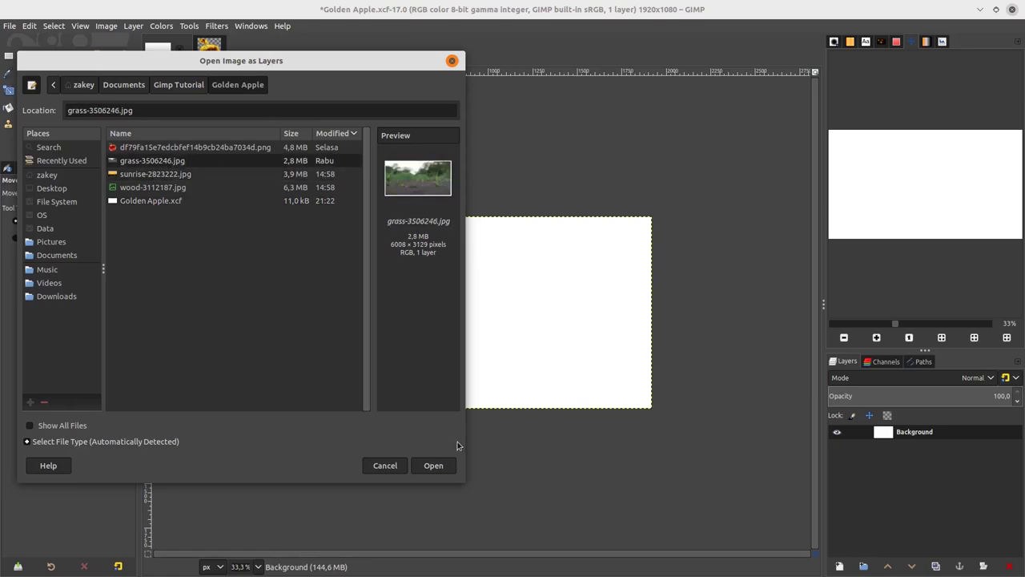
{"action": "left_click", "coordinate": [448, 464]}
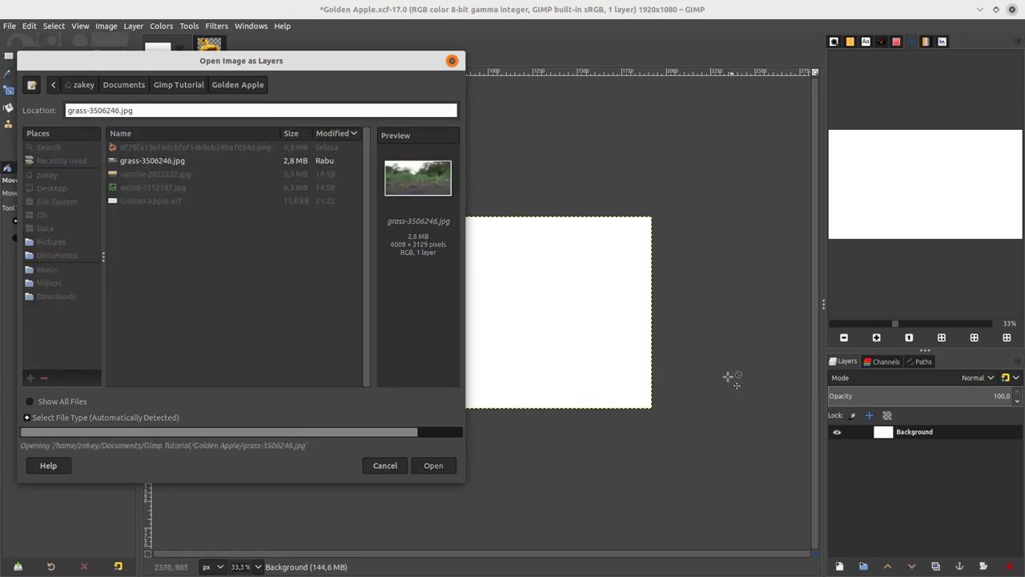
- Scale the grass layer down to about 2137 × 1113 px so it roughly fits the canvas
{"action": "scroll", "coordinate": [710, 382], "scroll_direction": "down", "scroll_amount": 2}
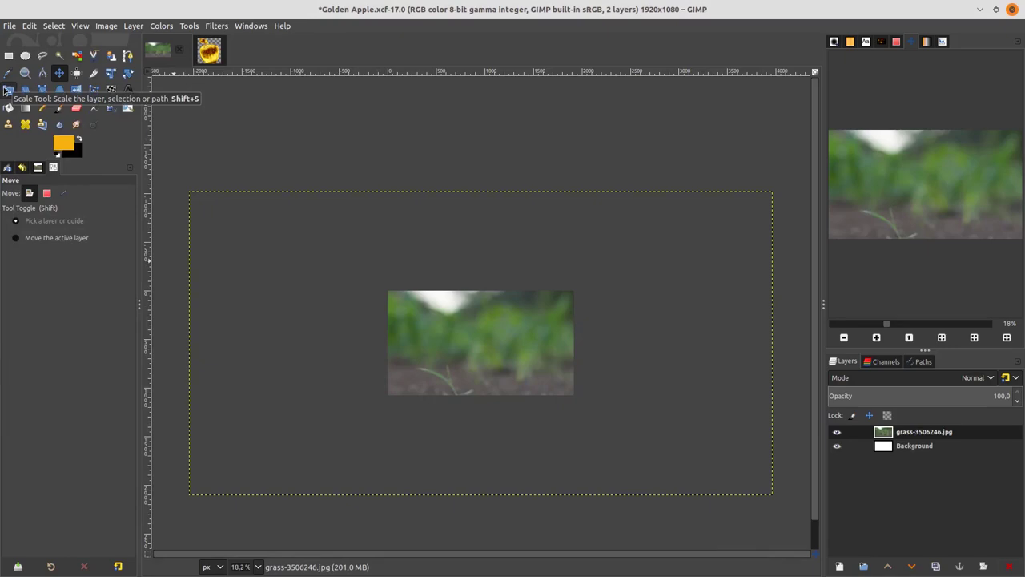
{"action": "left_click", "coordinate": [8, 90]}
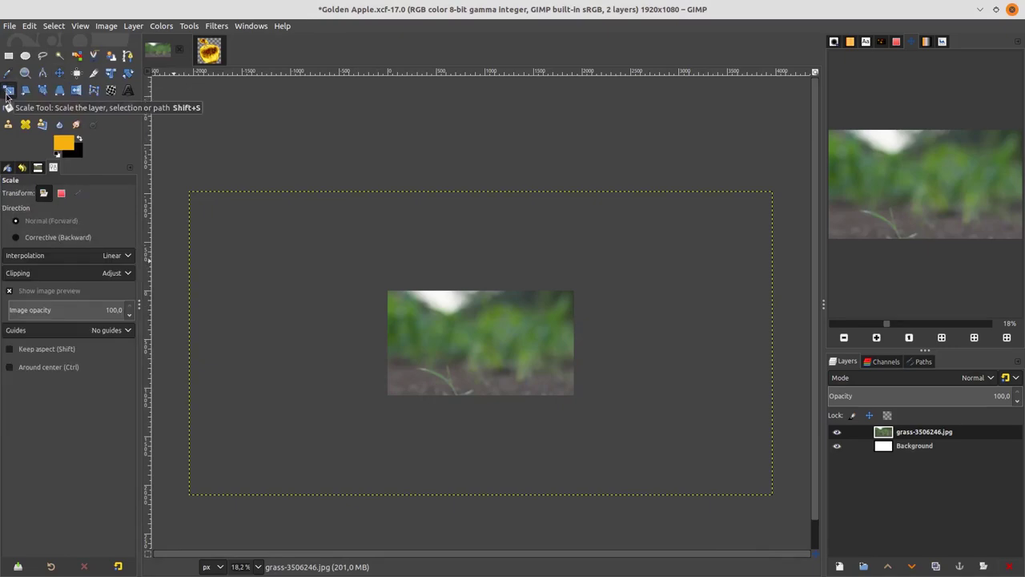
{"action": "scroll", "coordinate": [741, 492], "scroll_direction": "down", "scroll_amount": 1}
{"action": "left_click_drag", "start_coordinate": [737, 462], "coordinate": [387, 279]}
{"action": "scroll", "coordinate": [566, 382], "scroll_direction": "up", "scroll_amount": 1}
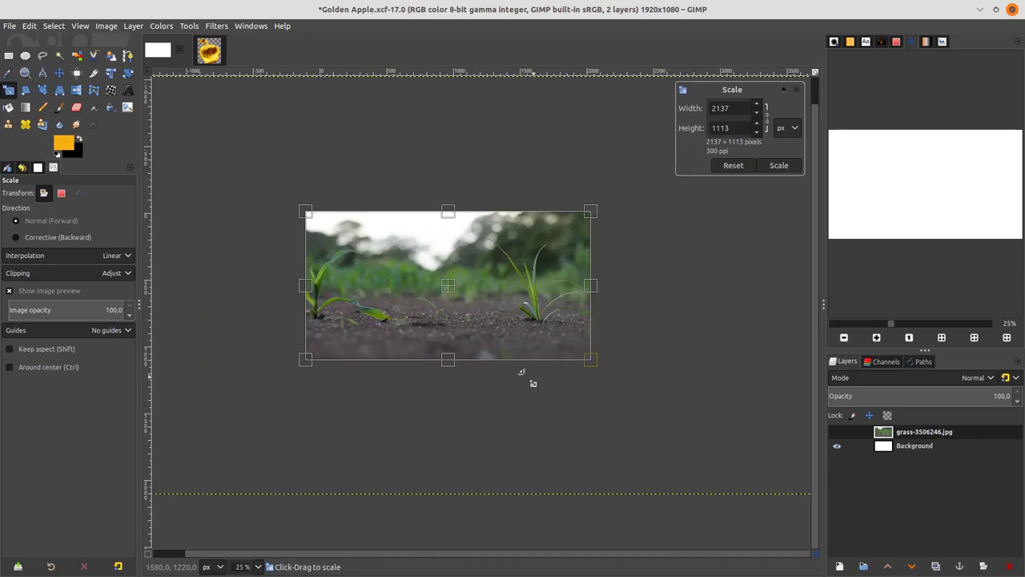
{"action": "key", "text": "Return"}
- Move the grass layer down so the soil sits along the canvas's lower edge
{"action": "left_click", "coordinate": [59, 73]}
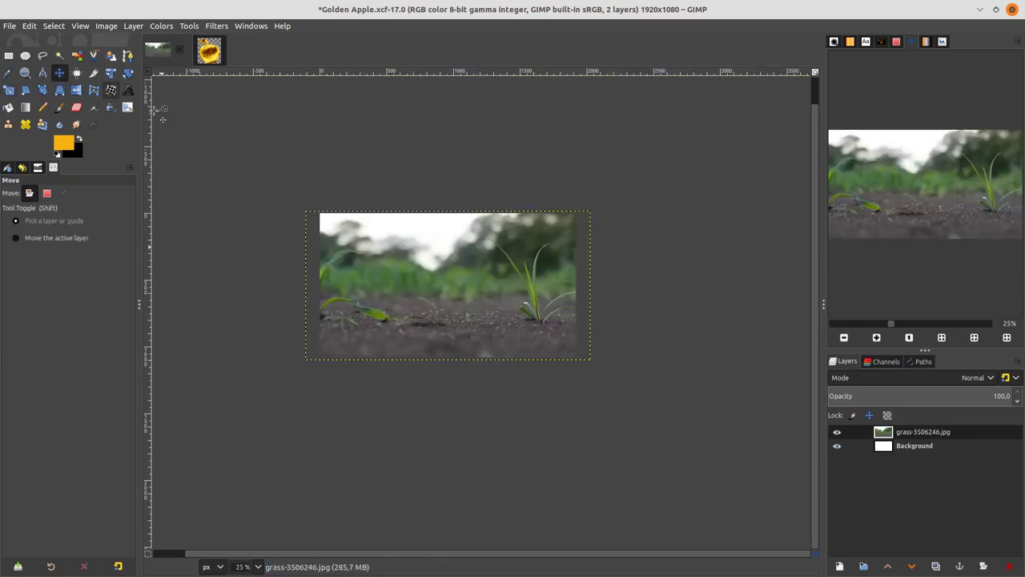
{"action": "scroll", "coordinate": [392, 278], "scroll_direction": "up", "scroll_amount": 2}
{"action": "left_click_drag", "start_coordinate": [548, 345], "coordinate": [550, 377]}
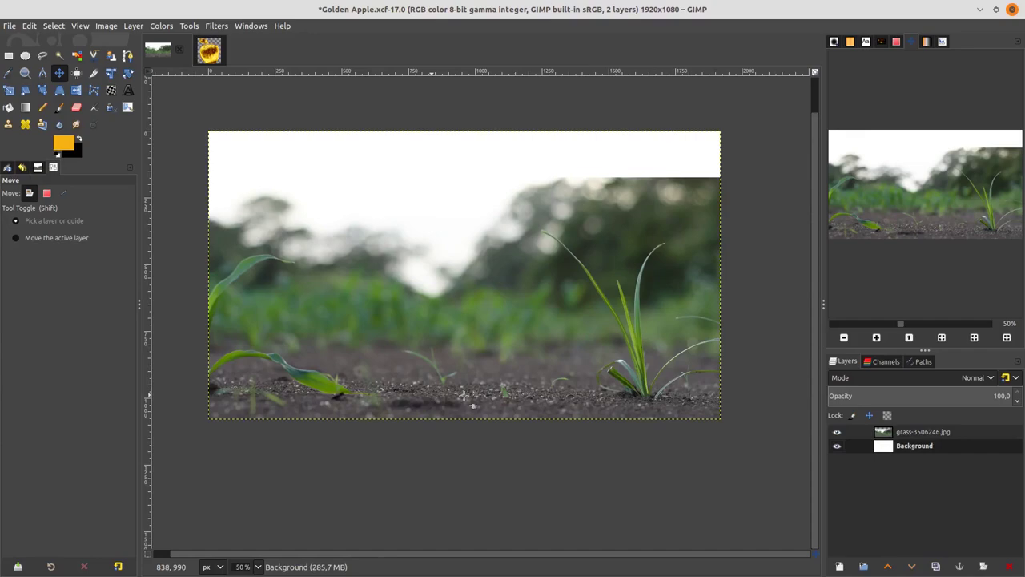
- Reset the colors to black and white and add a White (full opacity) layer mask to the grass layer
{"action": "left_click", "coordinate": [896, 433]}
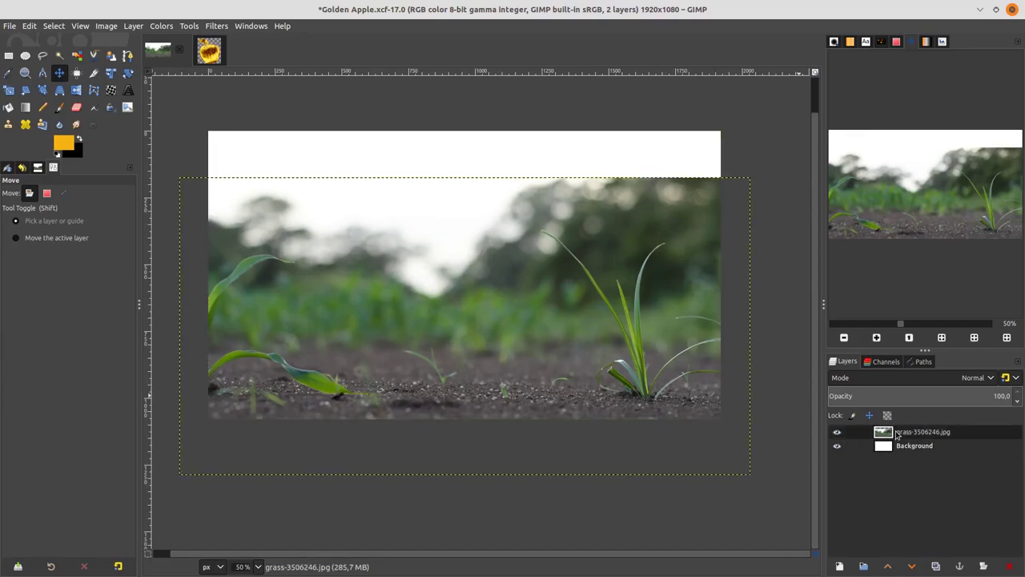
{"action": "key", "text": "g"}
{"action": "key", "text": "d"}
{"action": "right_click", "coordinate": [899, 433]}
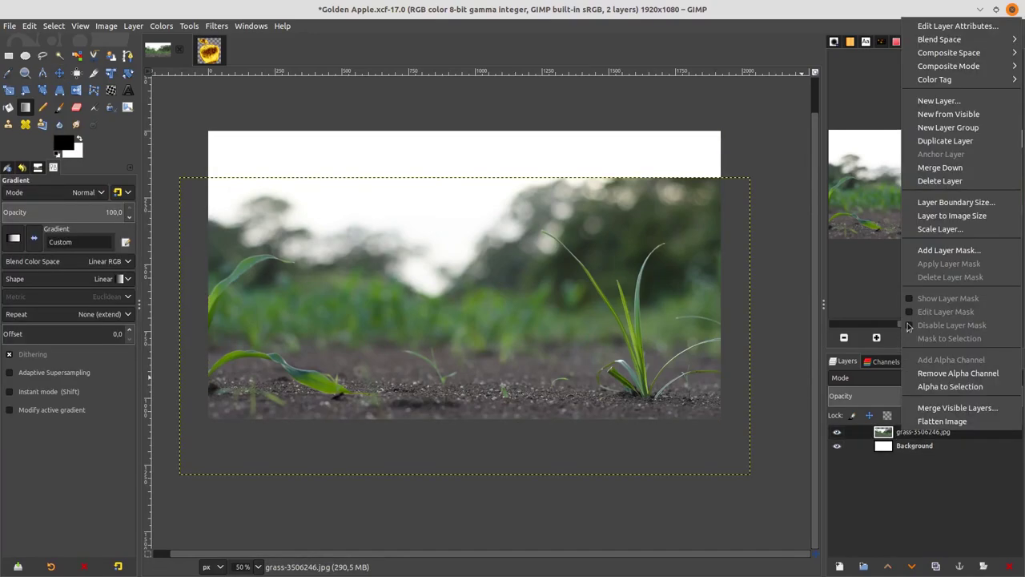
{"action": "left_click", "coordinate": [965, 251]}
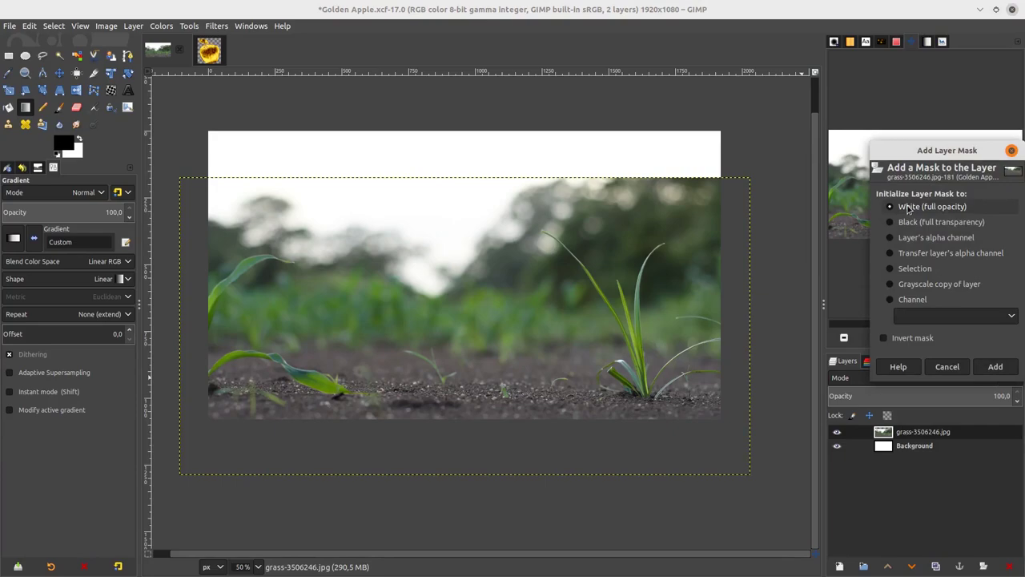
{"action": "left_click", "coordinate": [995, 366]}
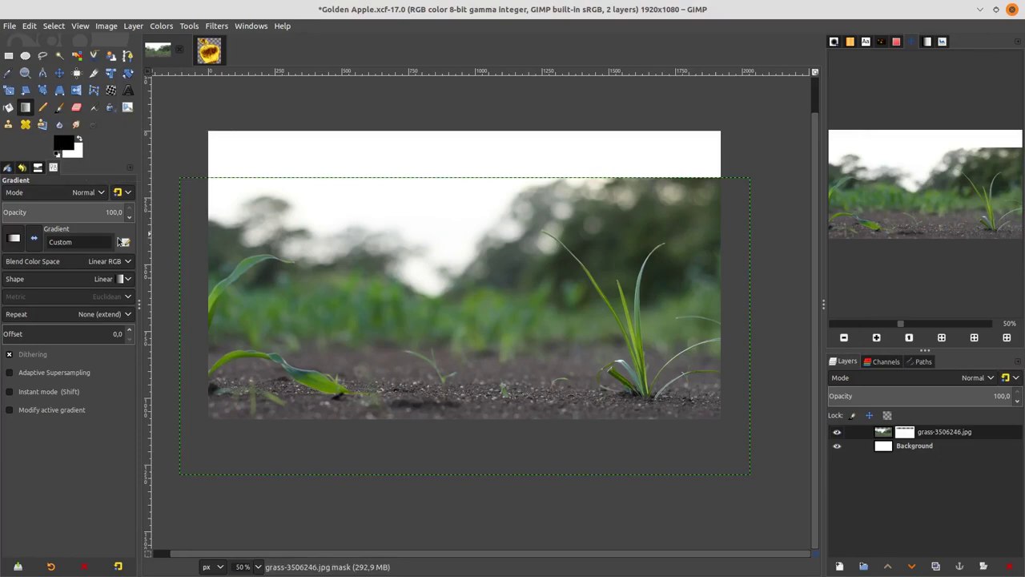
- Apply a vertical linear black-to-white gradient to the grass layer's mask, fading the photo from the sky down to the soil
{"action": "left_click", "coordinate": [74, 286]}
{"action": "left_click", "coordinate": [75, 281]}
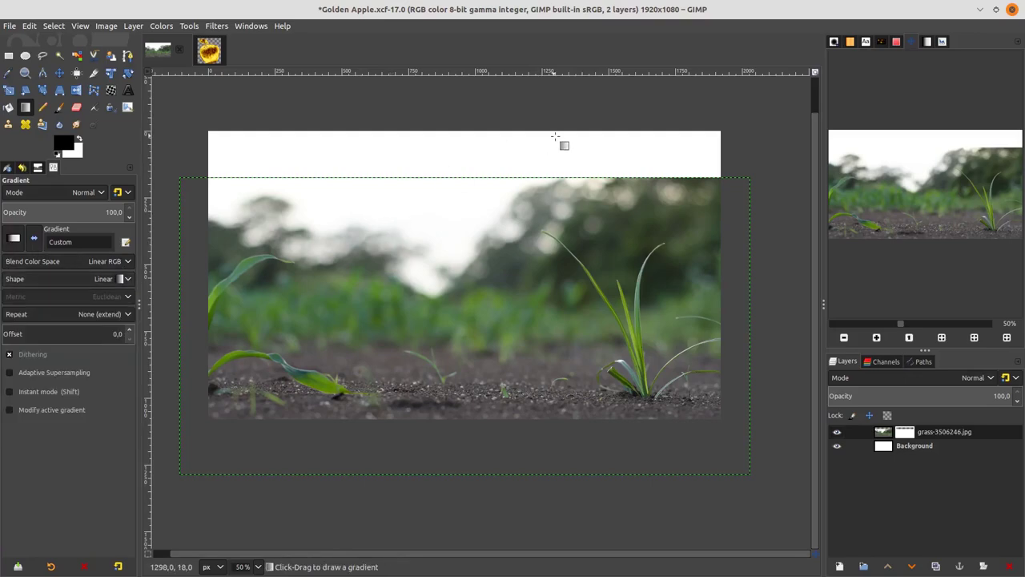
{"action": "left_click_drag", "start_coordinate": [482, 160], "coordinate": [483, 386]}
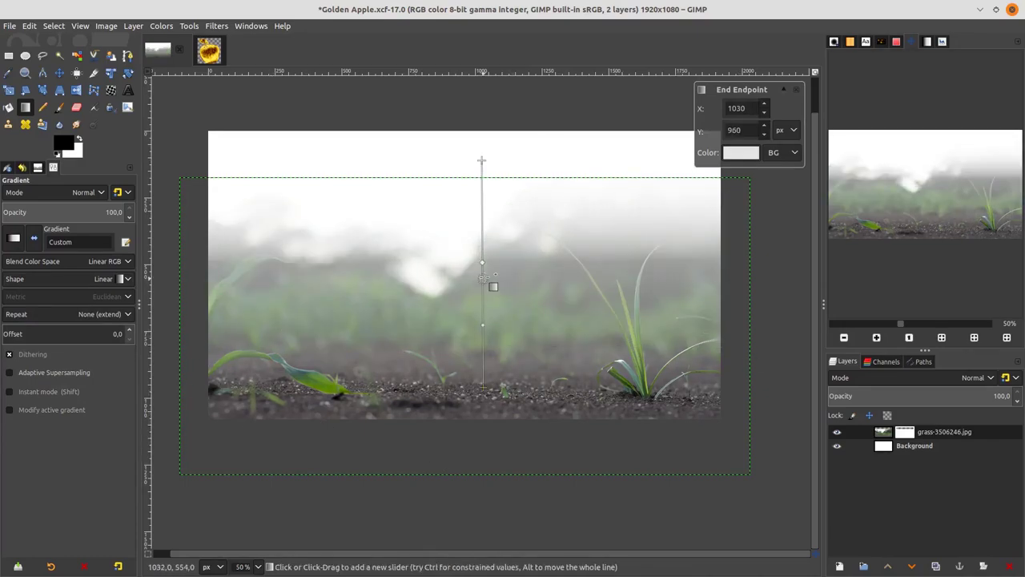
{"action": "left_click_drag", "start_coordinate": [481, 161], "coordinate": [483, 214]}
{"action": "left_click_drag", "start_coordinate": [483, 387], "coordinate": [481, 438]}
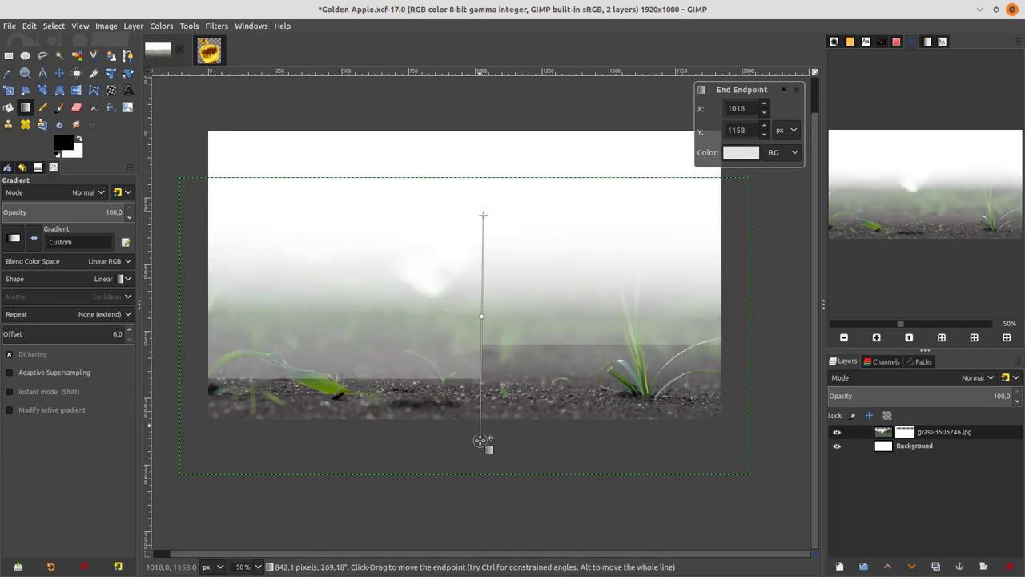
{"action": "key", "text": "ctrl+z"}
{"action": "left_click_drag", "start_coordinate": [483, 215], "coordinate": [480, 214]}
{"action": "key", "text": "Return"}
- Open sunrise-2823222.jpg as a new layer between the Background and the masked grass layer
{"action": "left_click", "coordinate": [909, 447]}
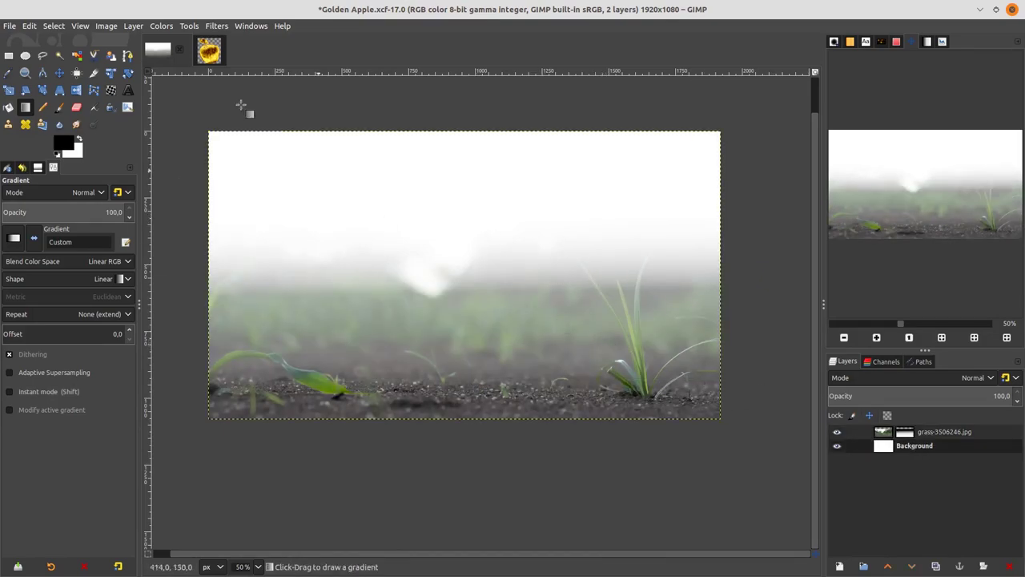
{"action": "left_click", "coordinate": [10, 25]}
{"action": "left_click", "coordinate": [32, 80]}
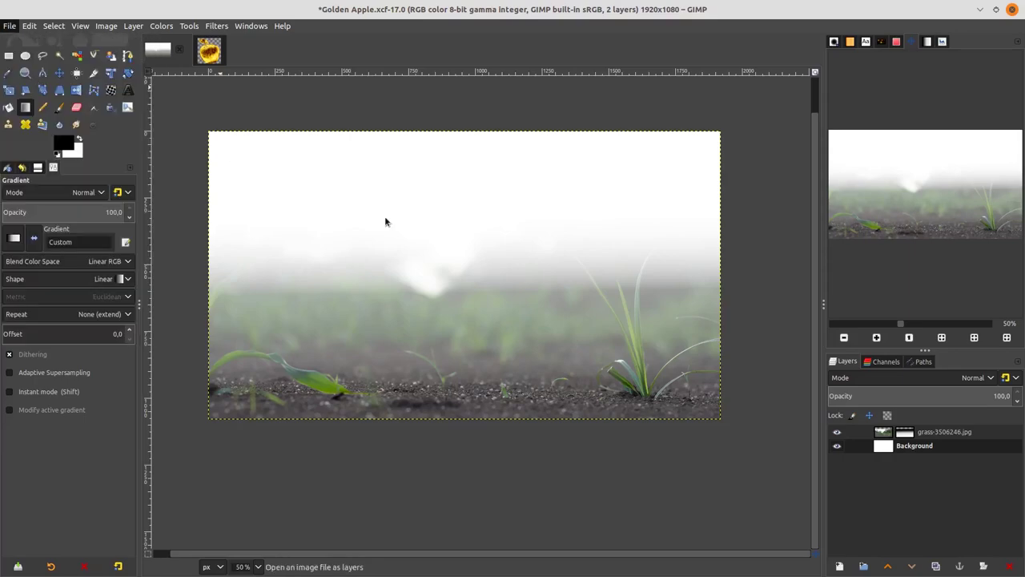
{"action": "left_click", "coordinate": [226, 175]}
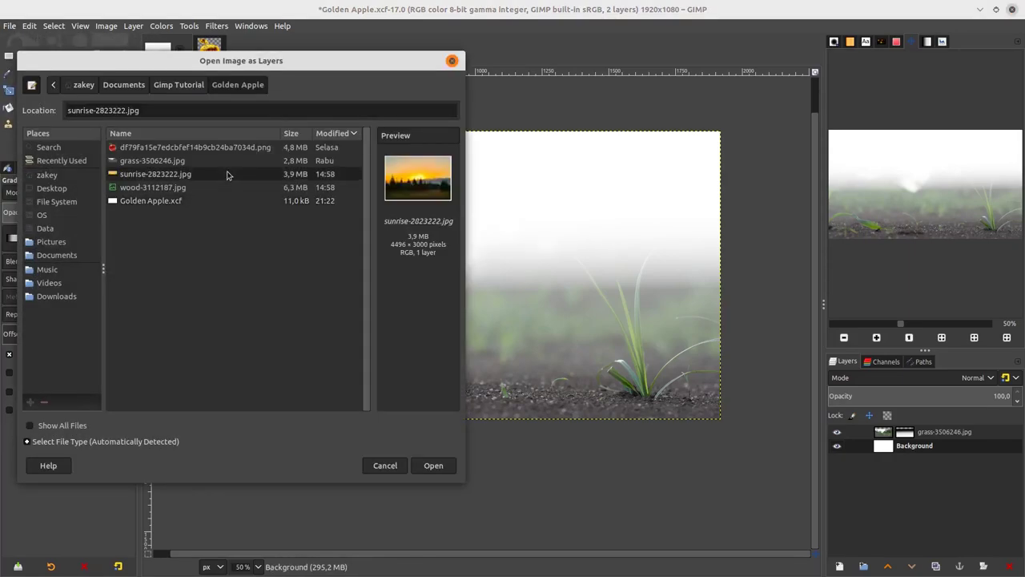
{"action": "left_click", "coordinate": [442, 465]}
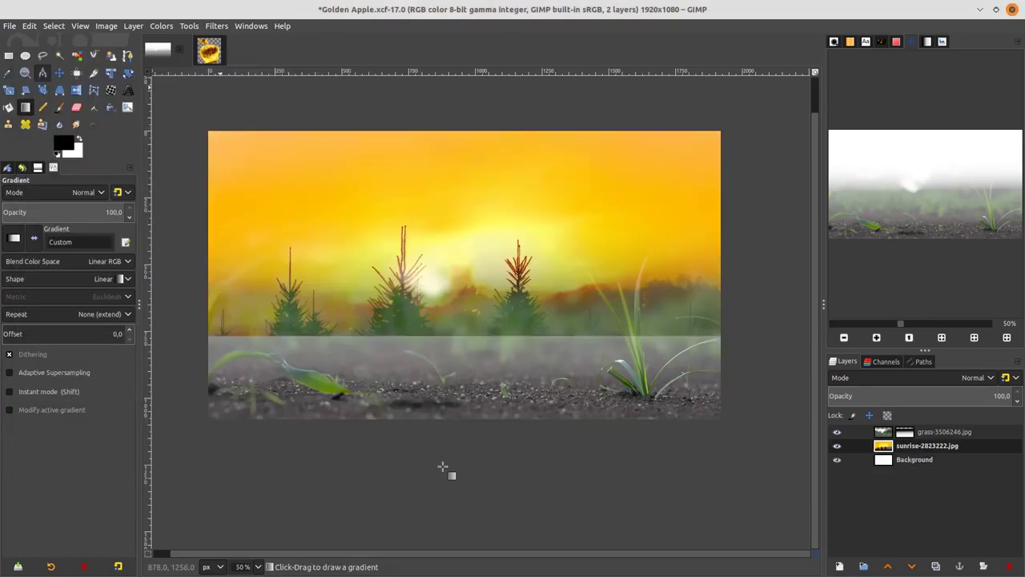
{"action": "scroll", "coordinate": [641, 369], "scroll_direction": "down", "scroll_amount": 3}
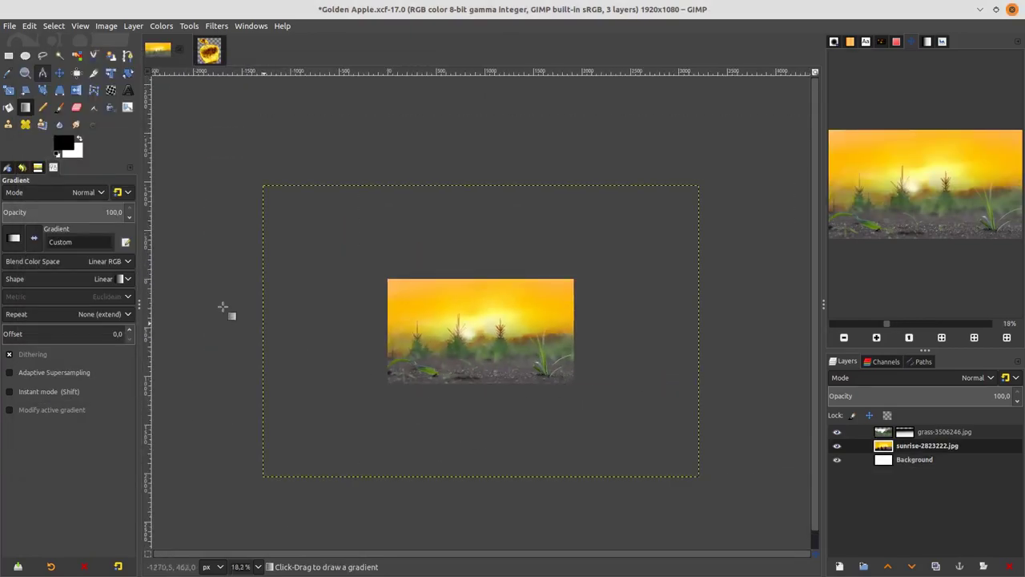
- Scale the sunrise layer down around its center with proportions kept, leaving it slightly wider than the canvas
{"action": "left_click", "coordinate": [8, 90]}
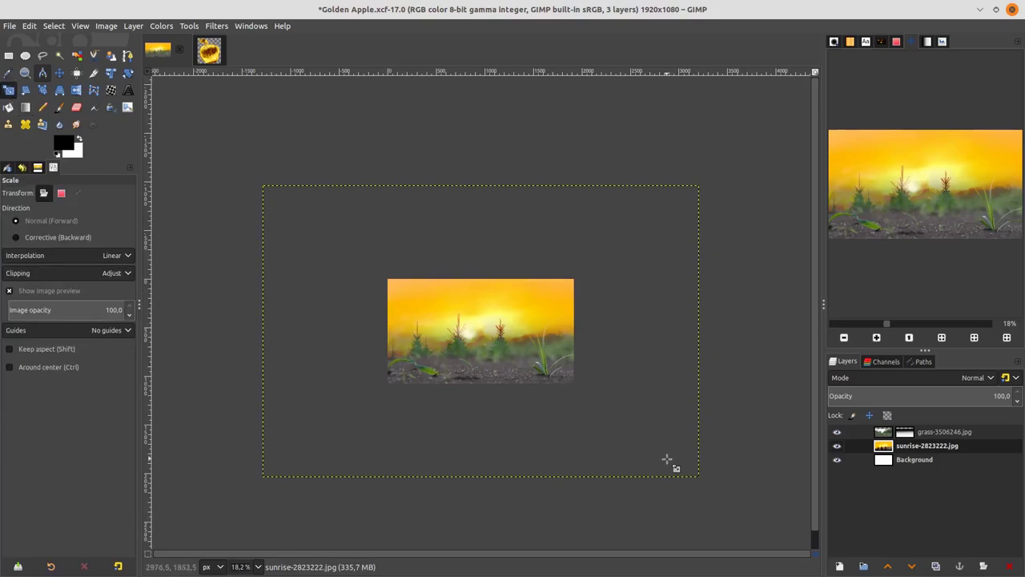
{"action": "scroll", "coordinate": [681, 461], "scroll_direction": "down", "scroll_amount": 1}
{"action": "left_click_drag", "start_coordinate": [666, 441], "coordinate": [500, 333]}
{"action": "scroll", "coordinate": [501, 333], "scroll_direction": "up", "scroll_amount": 2}
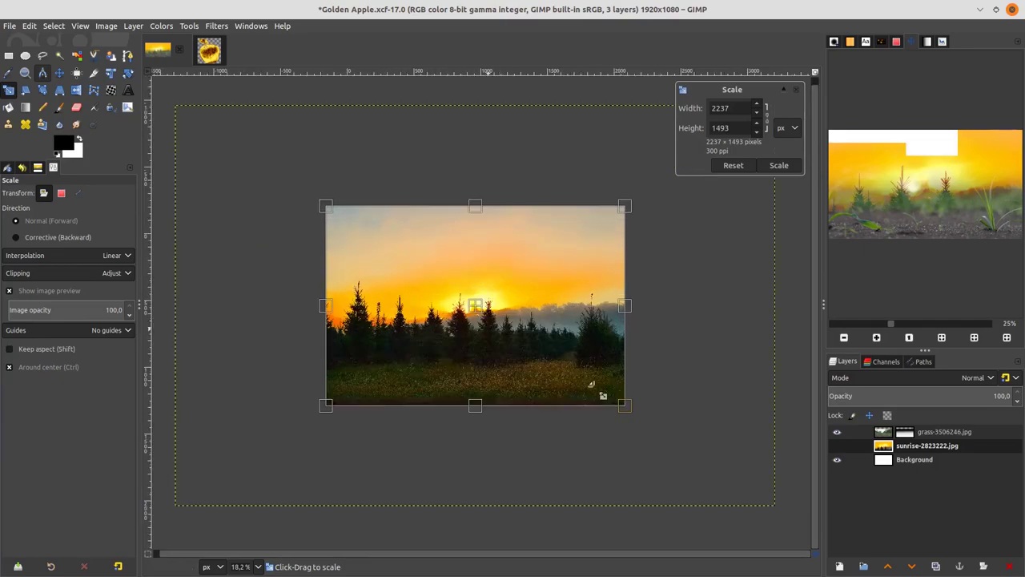
{"action": "key", "text": "Return"}
- Move the sunrise layer up so its tree line stands above the grass layer's soil
{"action": "key", "text": "m"}
{"action": "left_click_drag", "start_coordinate": [553, 271], "coordinate": [542, 165]}
{"action": "scroll", "coordinate": [555, 356], "scroll_direction": "up", "scroll_amount": 1}
{"action": "key", "text": "ctrl+z"}
{"action": "scroll", "coordinate": [563, 365], "scroll_direction": "down", "scroll_amount": 1}
- Paint the grass layer's mask black with a brush of size 311.65 and hardness 0, hiding the blurred greenery over the forest and field
{"action": "left_click", "coordinate": [533, 299]}
{"action": "scroll", "coordinate": [500, 359], "scroll_direction": "up", "scroll_amount": 1}
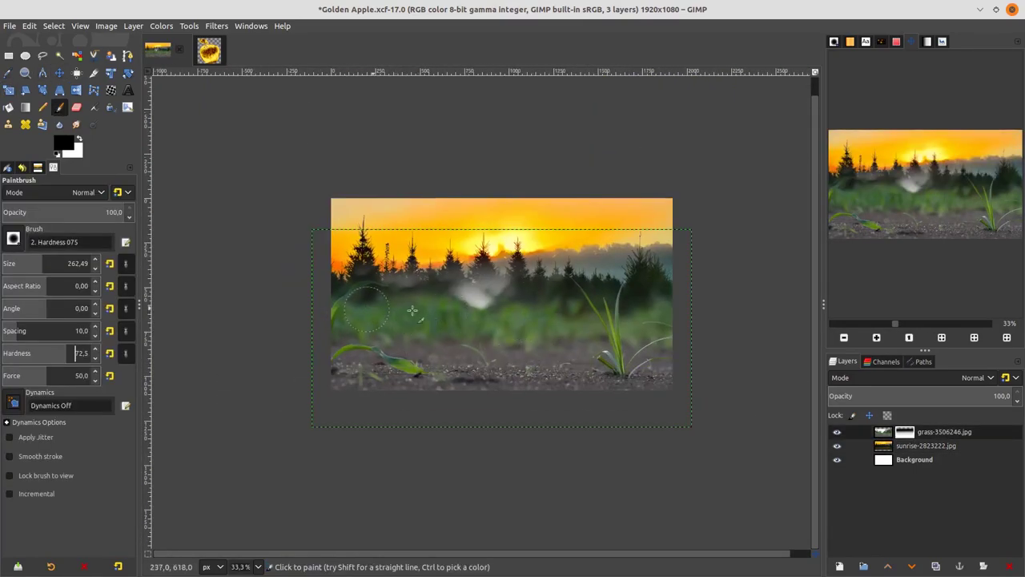
{"action": "scroll", "coordinate": [426, 308], "scroll_direction": "up", "scroll_amount": 1}
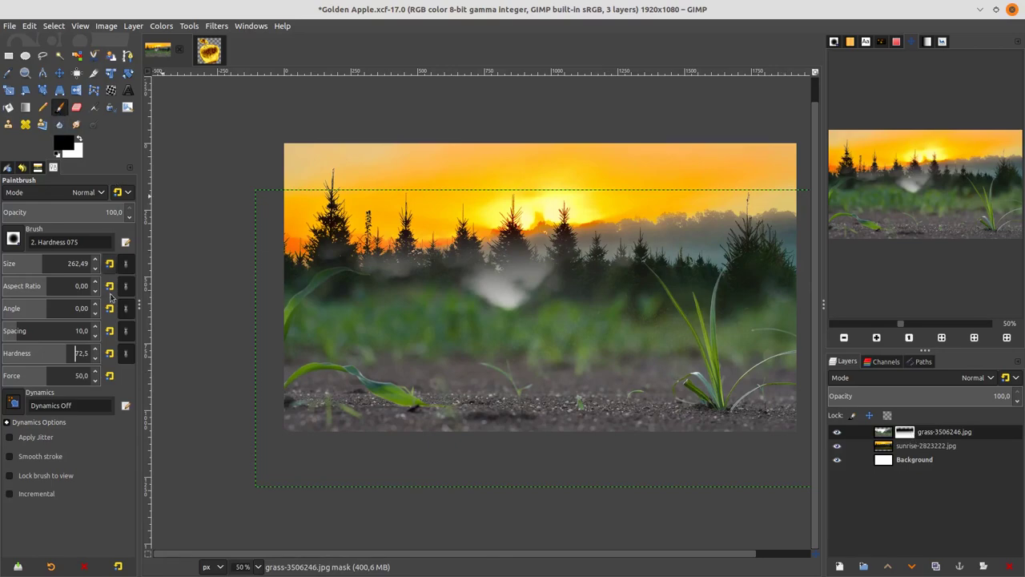
{"action": "left_click_drag", "start_coordinate": [49, 352], "coordinate": [2, 352]}
{"action": "left_click_drag", "start_coordinate": [41, 264], "coordinate": [46, 263]}
{"action": "scroll", "coordinate": [342, 292], "scroll_direction": "right", "scroll_amount": 1}
{"action": "mouse_move", "coordinate": [537, 233]}
{"action": "left_mouse_down"}
{"action": "mouse_move", "coordinate": [283, 276]}
{"action": "mouse_move", "coordinate": [581, 252]}
{"action": "mouse_move", "coordinate": [718, 226]}
{"action": "mouse_move", "coordinate": [729, 311]}
{"action": "mouse_move", "coordinate": [354, 297]}
{"action": "mouse_move", "coordinate": [332, 270]}
{"action": "mouse_move", "coordinate": [628, 284]}
{"action": "mouse_move", "coordinate": [246, 318]}
{"action": "mouse_move", "coordinate": [359, 318]}
{"action": "mouse_move", "coordinate": [308, 333]}
{"action": "mouse_move", "coordinate": [747, 350]}
{"action": "mouse_move", "coordinate": [622, 298]}
{"action": "mouse_move", "coordinate": [596, 308]}
{"action": "mouse_move", "coordinate": [646, 306]}
{"action": "mouse_move", "coordinate": [721, 267]}
{"action": "mouse_move", "coordinate": [449, 294]}
{"action": "mouse_move", "coordinate": [278, 291]}
{"action": "mouse_move", "coordinate": [233, 305]}
{"action": "left_mouse_up"}
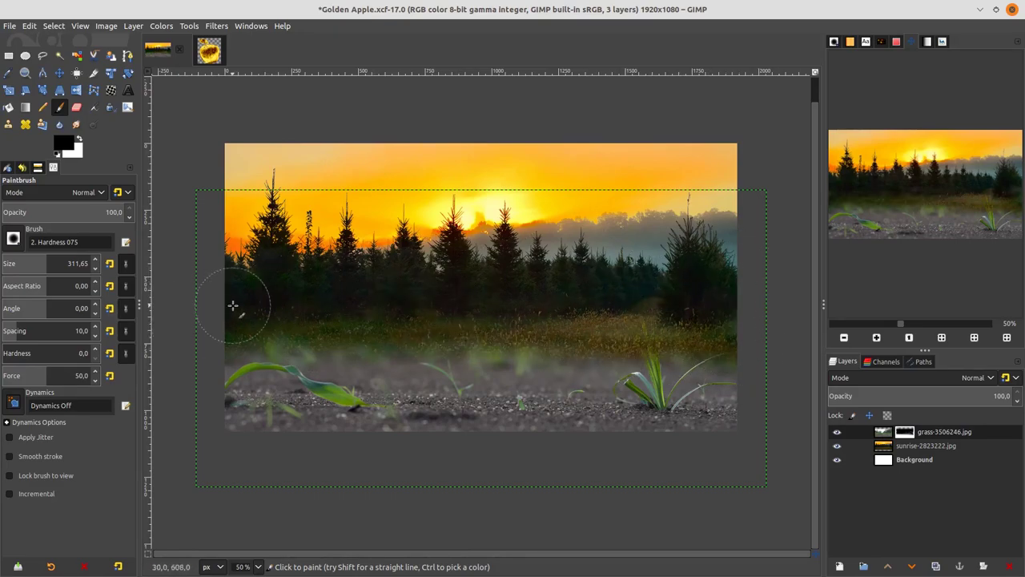
{"action": "mouse_move", "coordinate": [582, 300]}
{"action": "left_mouse_down"}
{"action": "mouse_move", "coordinate": [607, 324]}
{"action": "mouse_move", "coordinate": [265, 337]}
{"action": "left_mouse_up"}
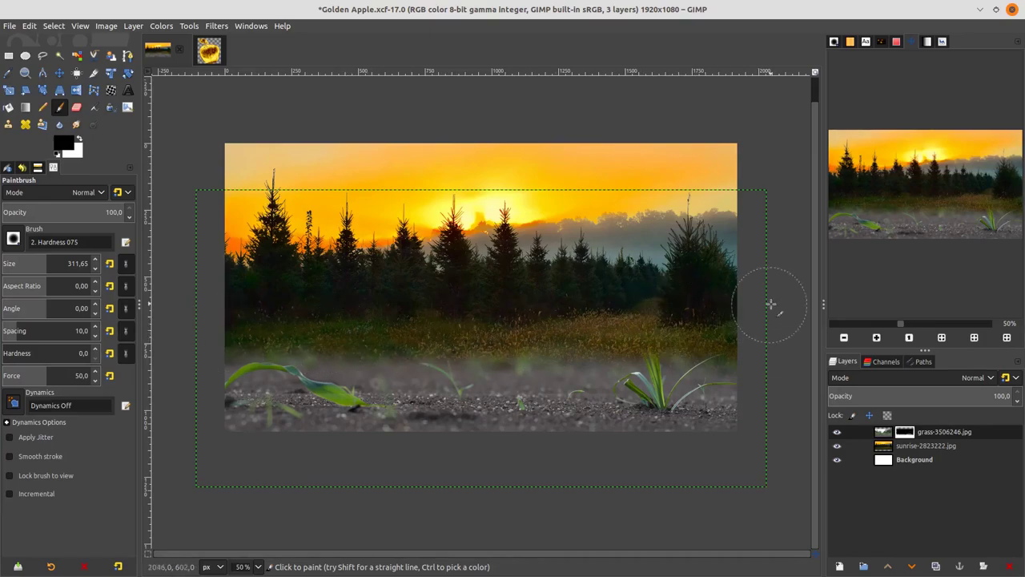
{"action": "mouse_move", "coordinate": [591, 333]}
{"action": "left_mouse_down"}
{"action": "mouse_move", "coordinate": [238, 345]}
{"action": "mouse_move", "coordinate": [541, 351]}
{"action": "mouse_move", "coordinate": [288, 361]}
{"action": "mouse_move", "coordinate": [705, 356]}
{"action": "mouse_move", "coordinate": [249, 359]}
{"action": "mouse_move", "coordinate": [765, 342]}
{"action": "mouse_move", "coordinate": [208, 346]}
{"action": "mouse_move", "coordinate": [623, 350]}
{"action": "mouse_move", "coordinate": [663, 367]}
{"action": "mouse_move", "coordinate": [721, 354]}
{"action": "left_mouse_up"}
- Use the Clone tool at size 72.57 on the grass layer's image to copy soil texture over the base of the large grass tuft
{"action": "scroll", "coordinate": [544, 409], "scroll_direction": "up", "scroll_amount": 1}
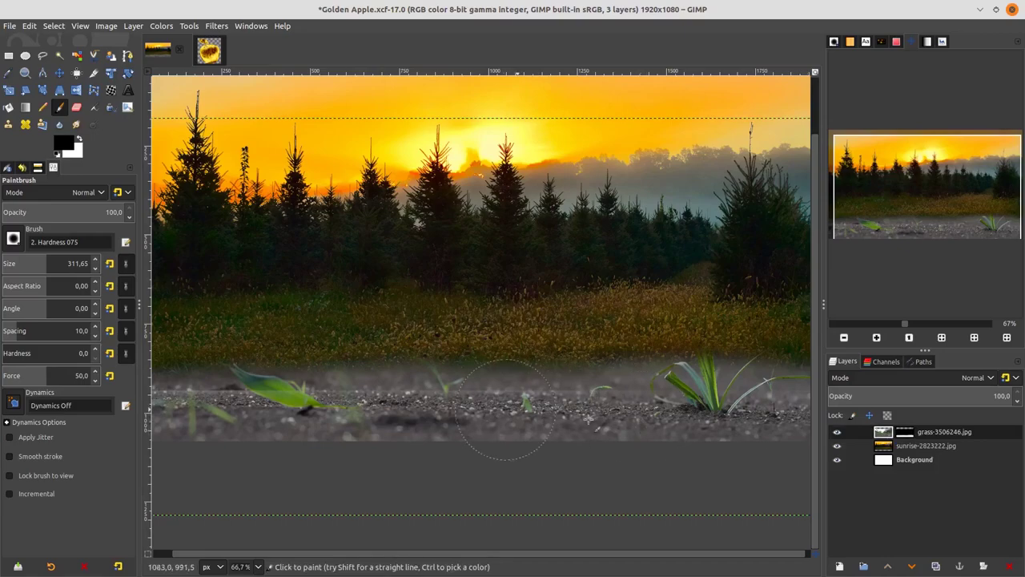
{"action": "left_click_drag", "start_coordinate": [688, 419], "coordinate": [615, 406]}
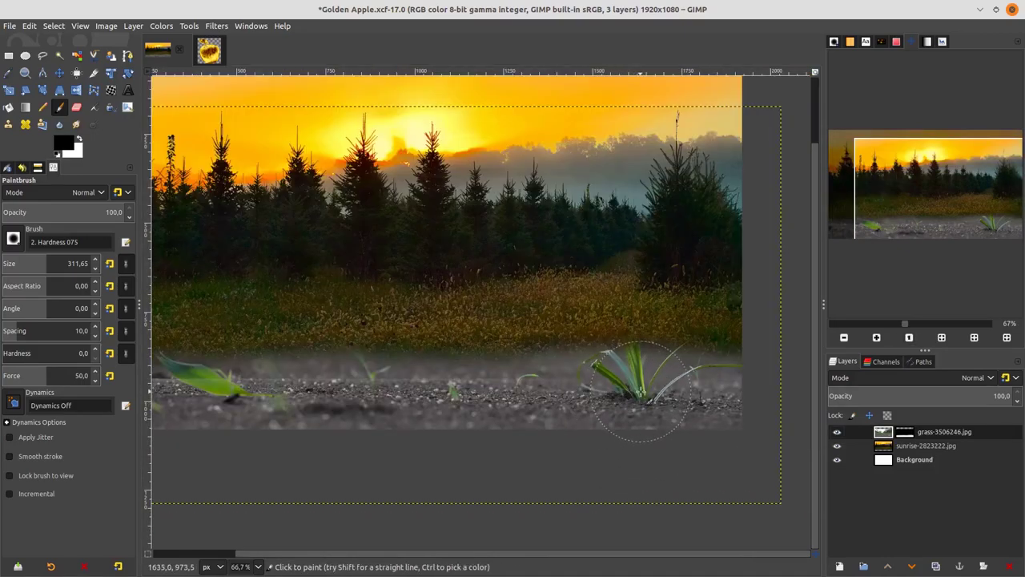
{"action": "left_click", "coordinate": [8, 125]}
{"action": "key", "text": "1"}
{"action": "scroll", "coordinate": [581, 416], "scroll_direction": "down", "scroll_amount": 1}
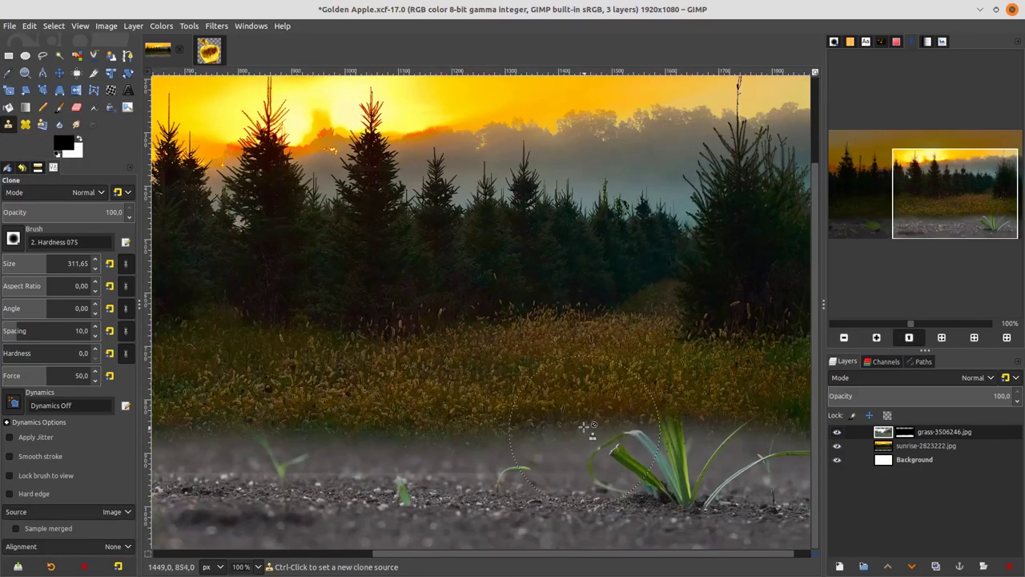
{"action": "scroll", "coordinate": [591, 469], "scroll_direction": "up", "scroll_amount": 1}
{"action": "left_click_drag", "start_coordinate": [39, 261], "coordinate": [22, 264]}
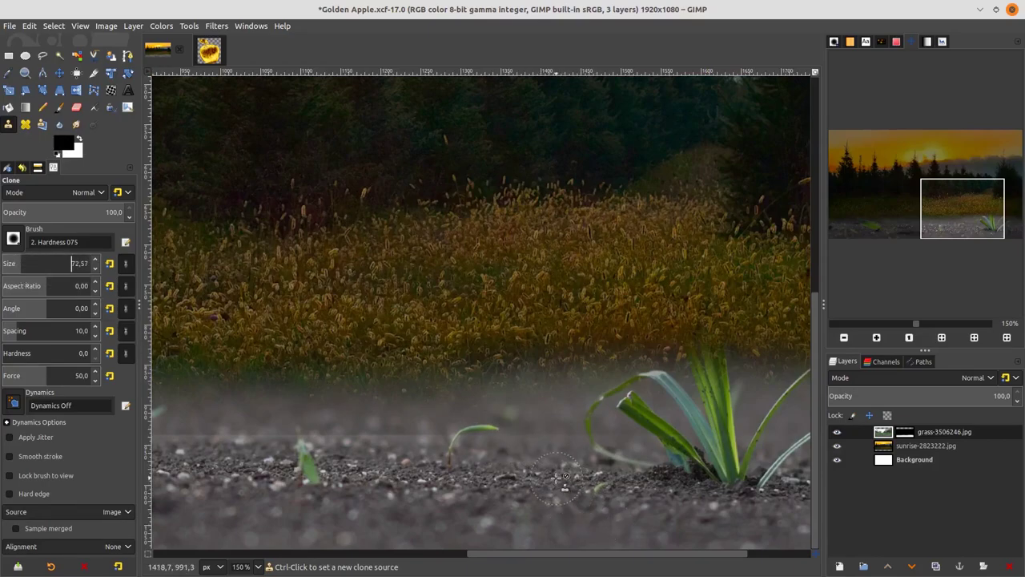
{"action": "left_click", "coordinate": [556, 477], "text": "ctrl"}
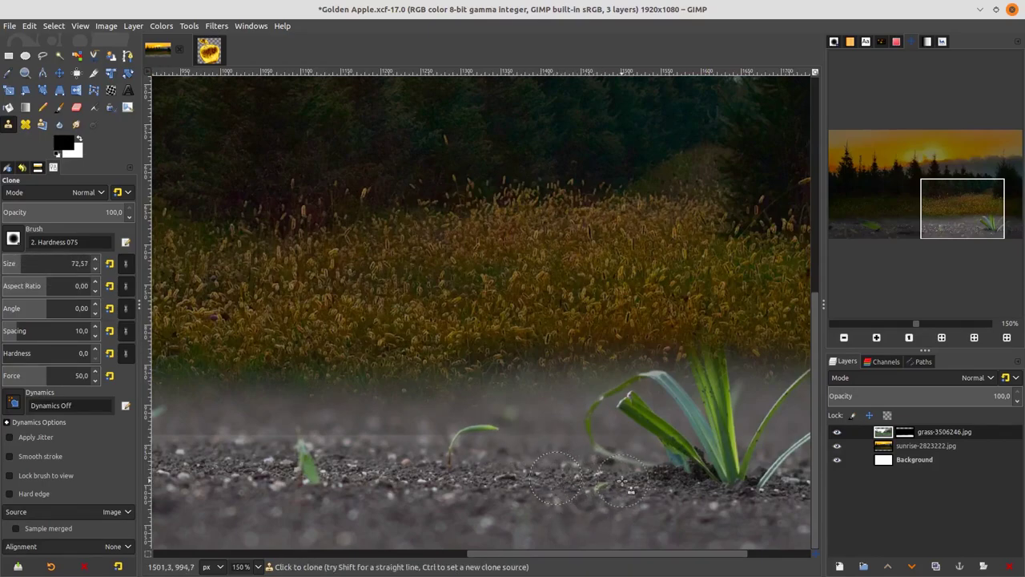
{"action": "key", "text": "ctrl"}
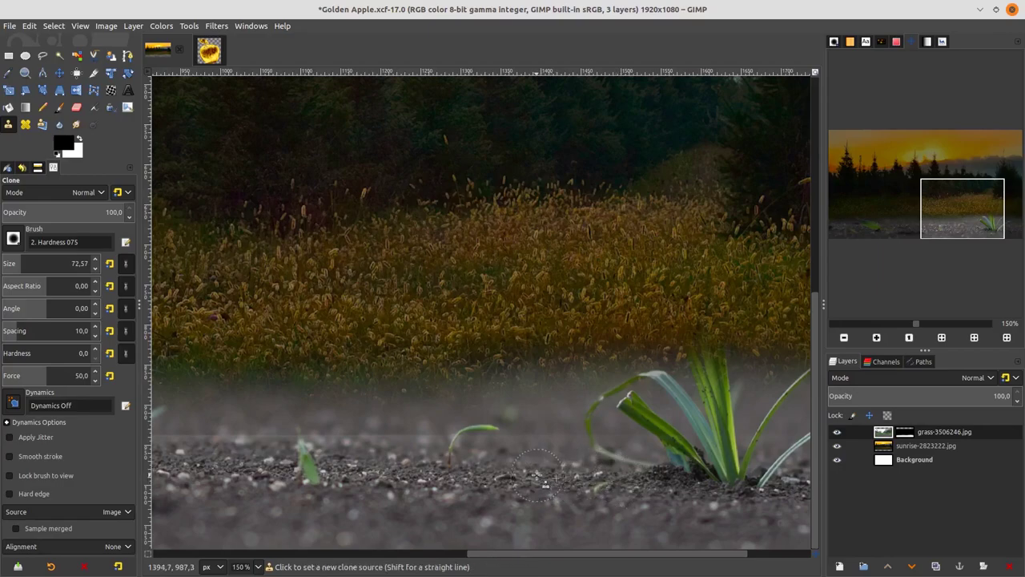
{"action": "left_click", "coordinate": [537, 474], "text": "ctrl"}
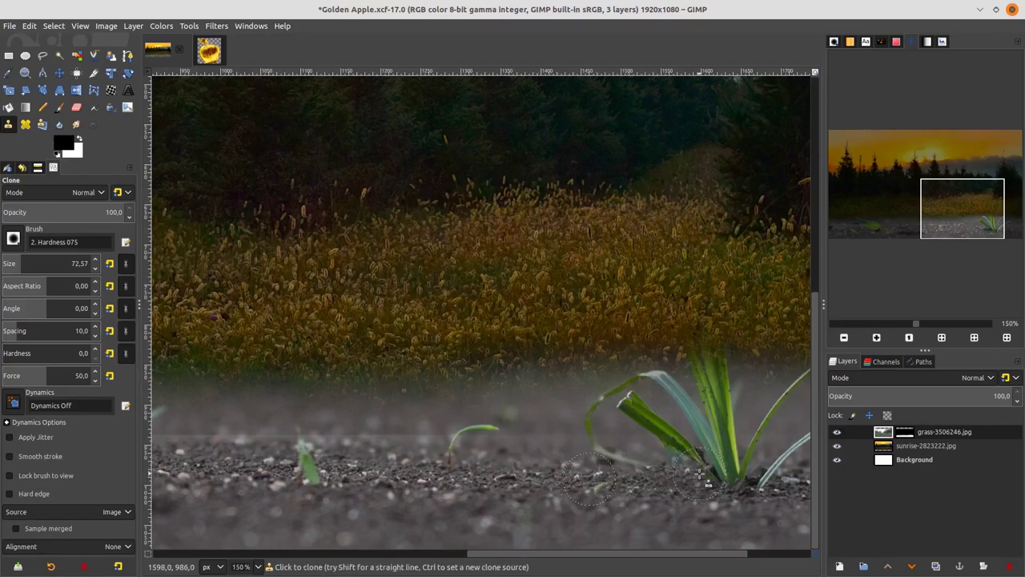
{"action": "scroll", "coordinate": [728, 480], "scroll_direction": "right", "scroll_amount": 3}
{"action": "left_click_drag", "start_coordinate": [454, 448], "coordinate": [482, 453]}
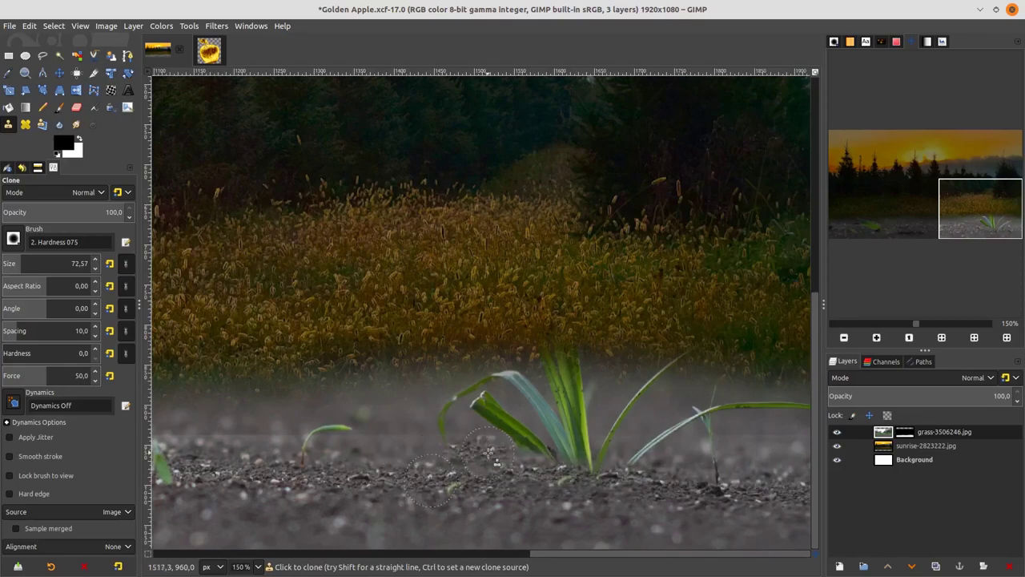
- Sample the blurred soil beside the large grass tuft and clone it over the tuft's blades
{"action": "left_click", "coordinate": [447, 441], "text": "ctrl"}
{"action": "mouse_move", "coordinate": [487, 398]}
{"action": "left_mouse_down"}
{"action": "mouse_move", "coordinate": [522, 389]}
{"action": "mouse_move", "coordinate": [495, 404]}
{"action": "mouse_move", "coordinate": [518, 442]}
{"action": "mouse_move", "coordinate": [613, 464]}
{"action": "mouse_move", "coordinate": [747, 419]}
{"action": "left_mouse_up"}
{"action": "left_click_drag", "start_coordinate": [608, 433], "coordinate": [562, 423]}
{"action": "mouse_move", "coordinate": [571, 381]}
{"action": "left_mouse_down"}
{"action": "mouse_move", "coordinate": [473, 412]}
{"action": "mouse_move", "coordinate": [534, 414]}
{"action": "left_mouse_up"}
- Sample nearby soil and clone it over the large green leaf in the left part of the ground
{"action": "scroll", "coordinate": [721, 454], "scroll_direction": "left", "scroll_amount": 5}
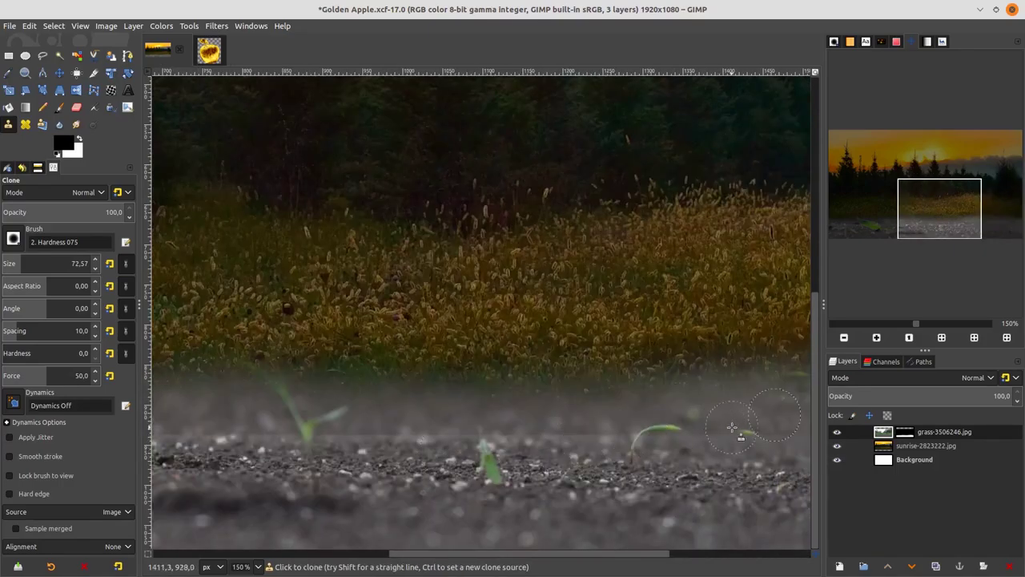
{"action": "scroll", "coordinate": [724, 450], "scroll_direction": "down", "scroll_amount": 1, "text": "ctrl"}
{"action": "scroll", "coordinate": [561, 449], "scroll_direction": "left", "scroll_amount": 3}
{"action": "scroll", "coordinate": [430, 442], "scroll_direction": "up", "scroll_amount": 2, "text": "ctrl"}
{"action": "left_click", "coordinate": [418, 423], "text": "ctrl"}
{"action": "left_click_drag", "start_coordinate": [364, 420], "coordinate": [303, 421]}
{"action": "scroll", "coordinate": [302, 421], "scroll_direction": "left", "scroll_amount": 2}
{"action": "mouse_move", "coordinate": [482, 421]}
{"action": "left_mouse_down"}
{"action": "mouse_move", "coordinate": [369, 392]}
{"action": "mouse_move", "coordinate": [560, 425]}
{"action": "mouse_move", "coordinate": [292, 468]}
{"action": "left_mouse_up"}
{"action": "scroll", "coordinate": [387, 396], "scroll_direction": "down", "scroll_amount": 1}
{"action": "scroll", "coordinate": [292, 469], "scroll_direction": "down", "scroll_amount": 1}
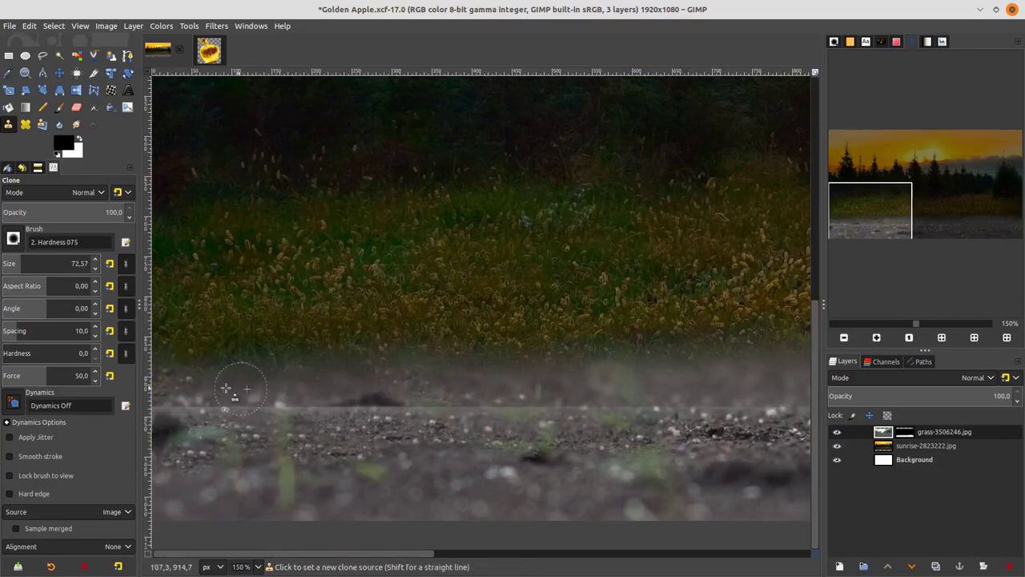
- Check the retouched ground across the scene and save Golden Apple.xcf
{"action": "scroll", "coordinate": [526, 472], "scroll_direction": "down", "scroll_amount": 2}
{"action": "scroll", "coordinate": [526, 471], "scroll_direction": "up", "scroll_amount": 2}
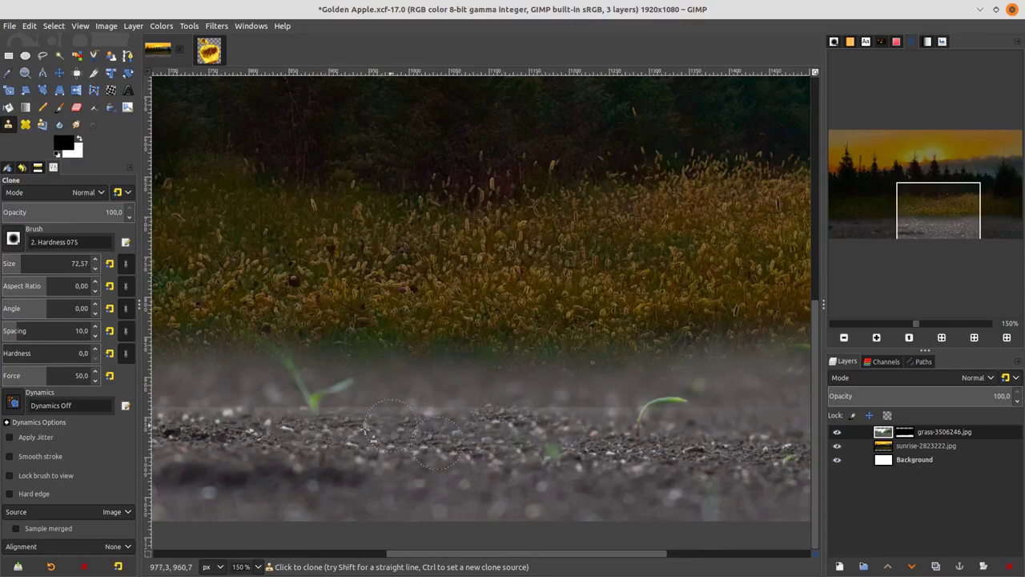
{"action": "scroll", "coordinate": [513, 481], "scroll_direction": "down", "scroll_amount": 2}
{"action": "scroll", "coordinate": [609, 430], "scroll_direction": "up", "scroll_amount": 1}
{"action": "scroll", "coordinate": [640, 457], "scroll_direction": "down", "scroll_amount": 2}
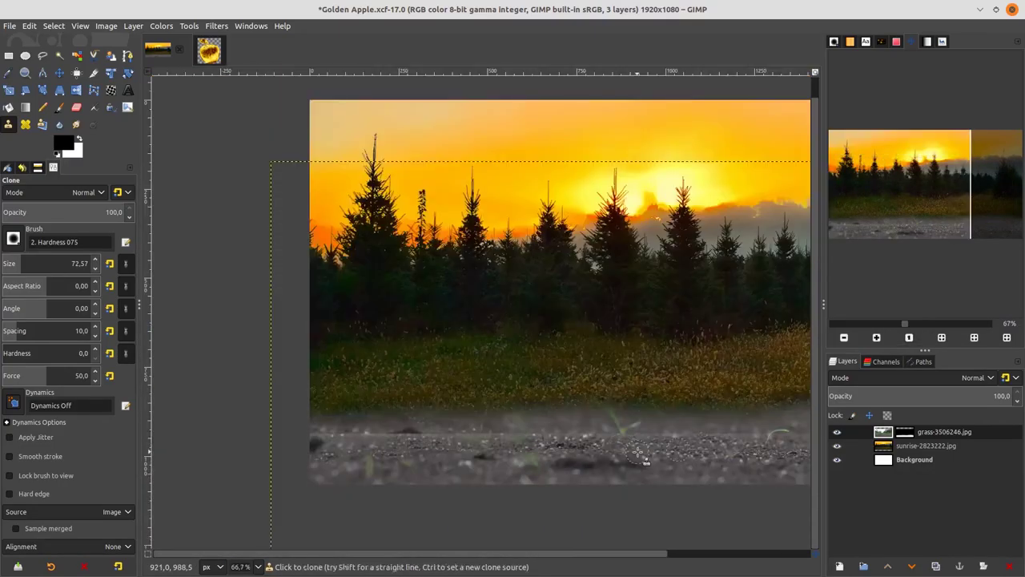
{"action": "key", "text": "ctrl+s"}
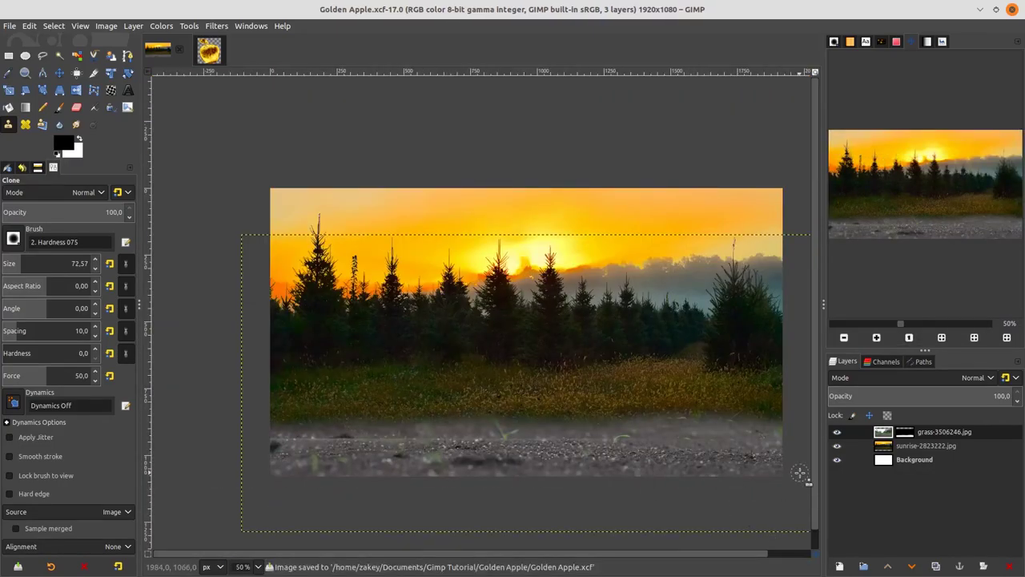
- Add a White (full opacity) layer mask to the sunrise layer
{"action": "key", "text": "g"}
{"action": "left_click", "coordinate": [937, 447]}
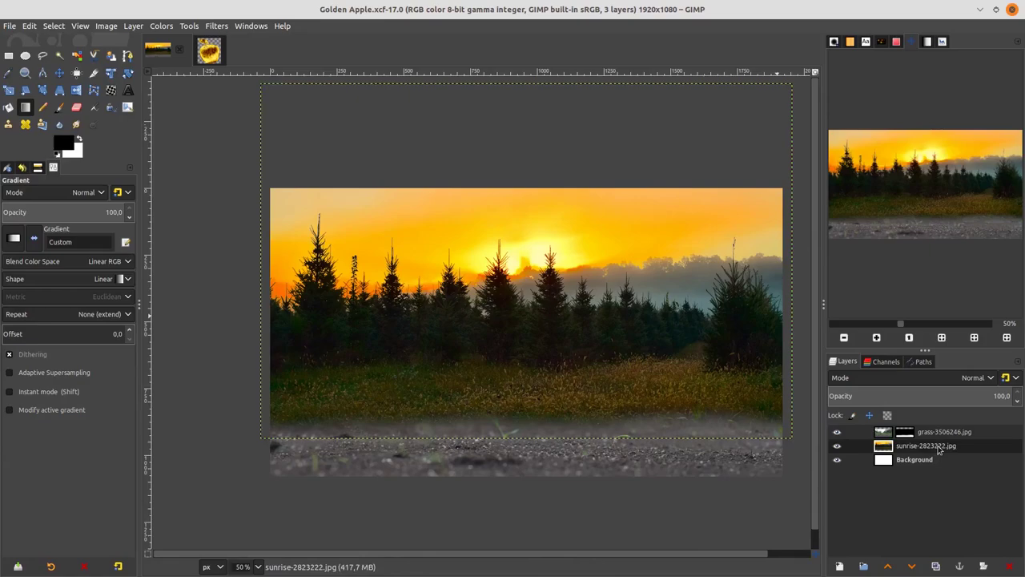
{"action": "right_click", "coordinate": [939, 448]}
{"action": "left_click", "coordinate": [891, 266]}
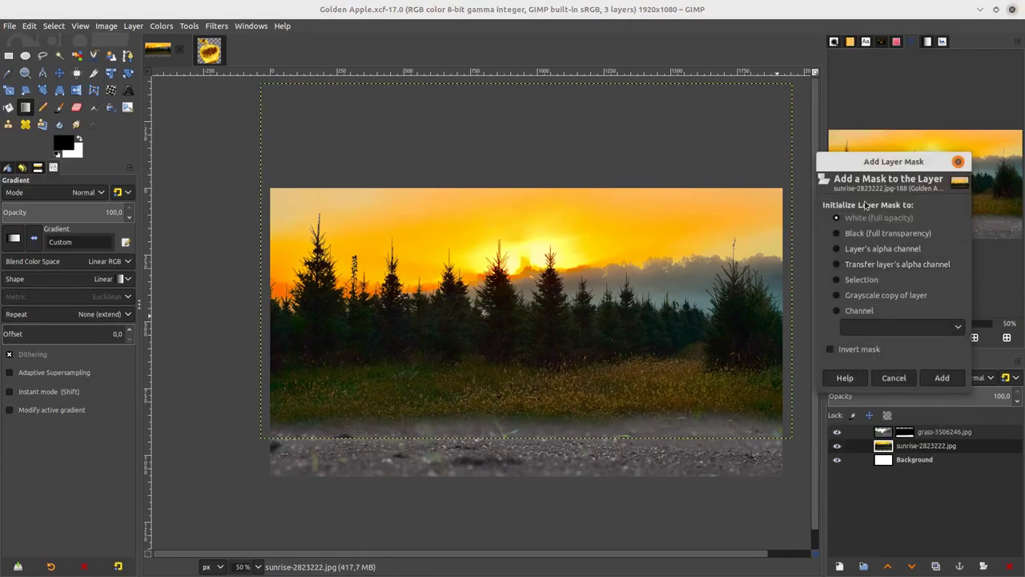
{"action": "left_click", "coordinate": [941, 379]}
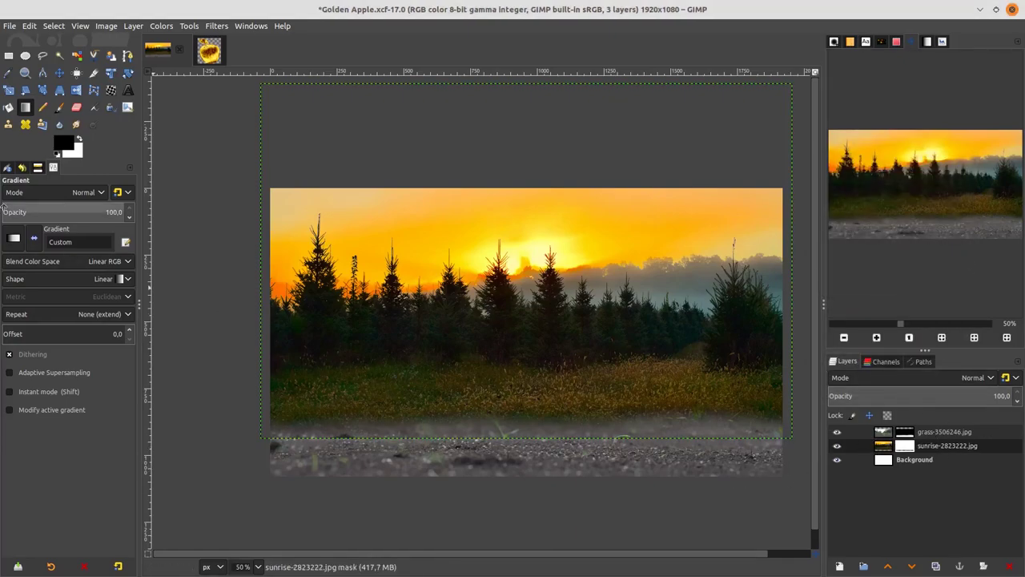
- Apply a vertical linear black-to-white gradient to the sunrise layer's mask, ending at about Y 598 px, to hide the sky and trees
{"action": "left_click", "coordinate": [79, 279]}
{"action": "left_click", "coordinate": [80, 280]}
{"action": "left_click_drag", "start_coordinate": [535, 135], "coordinate": [537, 358]}
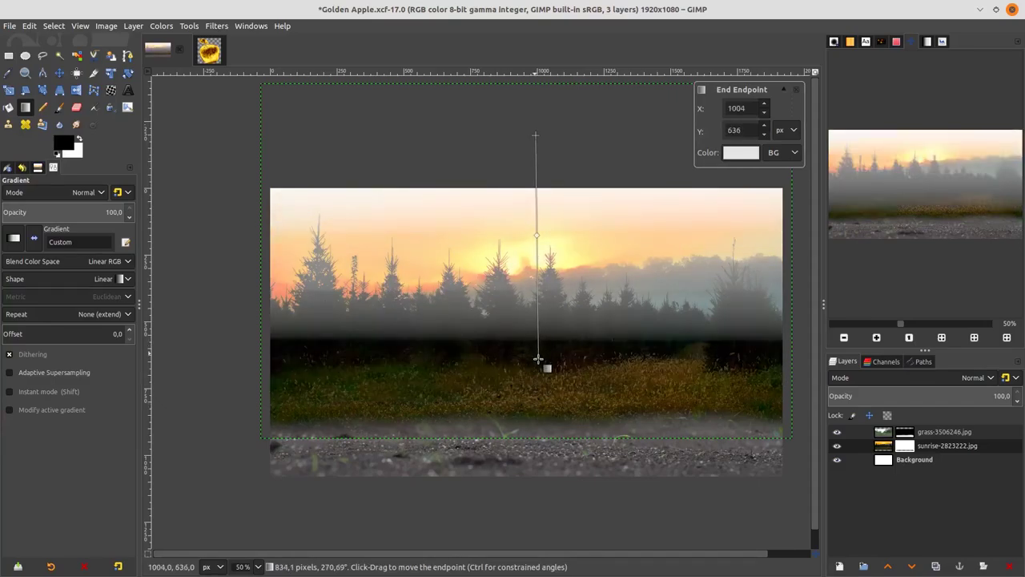
{"action": "left_click_drag", "start_coordinate": [535, 136], "coordinate": [539, 283]}
{"action": "mouse_move", "coordinate": [539, 359]}
{"action": "left_mouse_down"}
{"action": "mouse_move", "coordinate": [541, 320]}
{"action": "mouse_move", "coordinate": [539, 366]}
{"action": "left_mouse_up"}
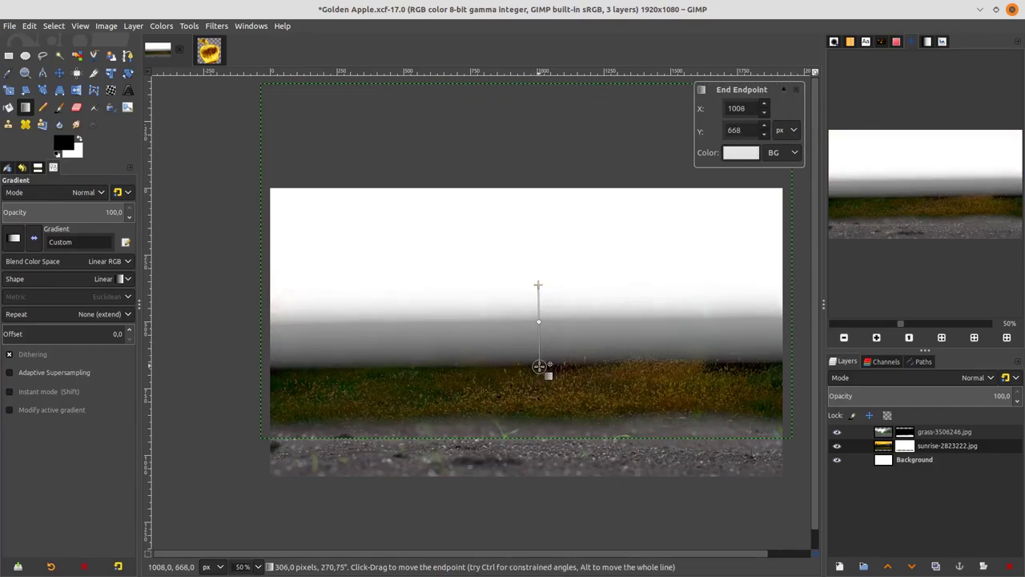
{"action": "left_click_drag", "start_coordinate": [539, 321], "coordinate": [539, 306]}
{"action": "left_click_drag", "start_coordinate": [539, 366], "coordinate": [538, 363]}
{"action": "left_click_drag", "start_coordinate": [538, 306], "coordinate": [540, 302]}
{"action": "left_click_drag", "start_coordinate": [538, 363], "coordinate": [540, 346]}
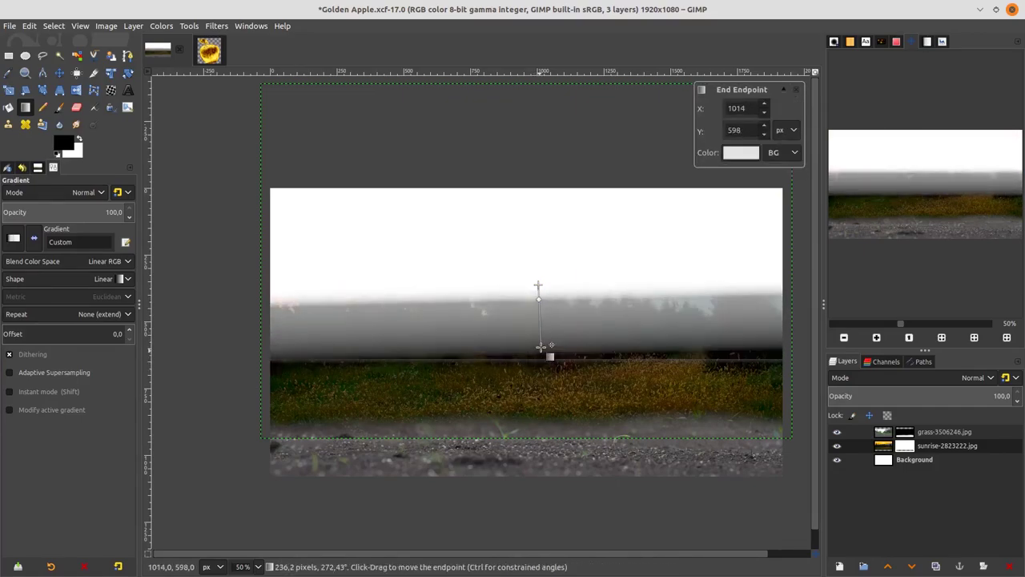
{"action": "key", "text": "Return"}
- Open wood-3112187.jpg as a new layer directly above the Background layer
{"action": "left_click", "coordinate": [915, 459]}
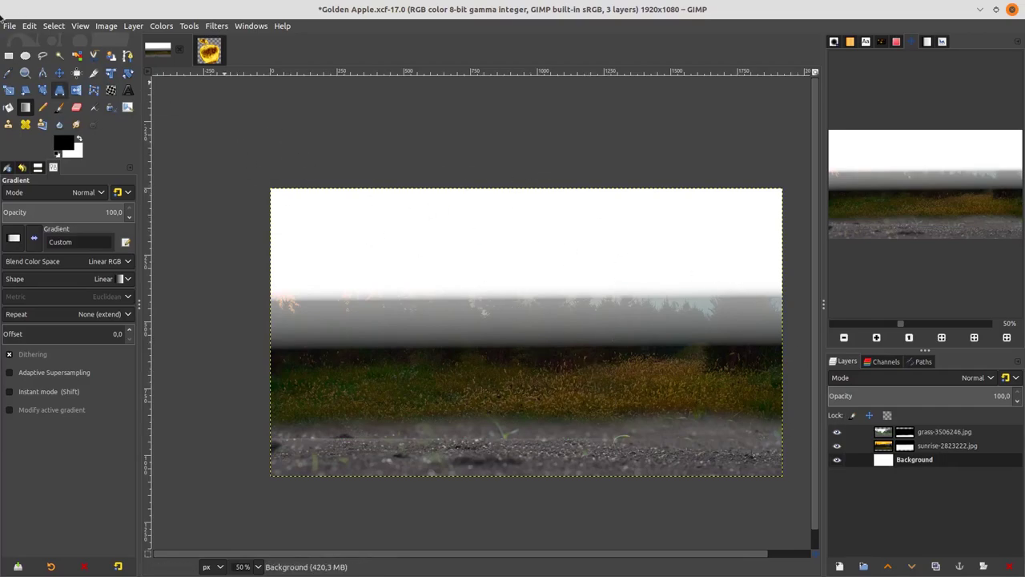
{"action": "left_click", "coordinate": [10, 25]}
{"action": "left_click", "coordinate": [40, 84]}
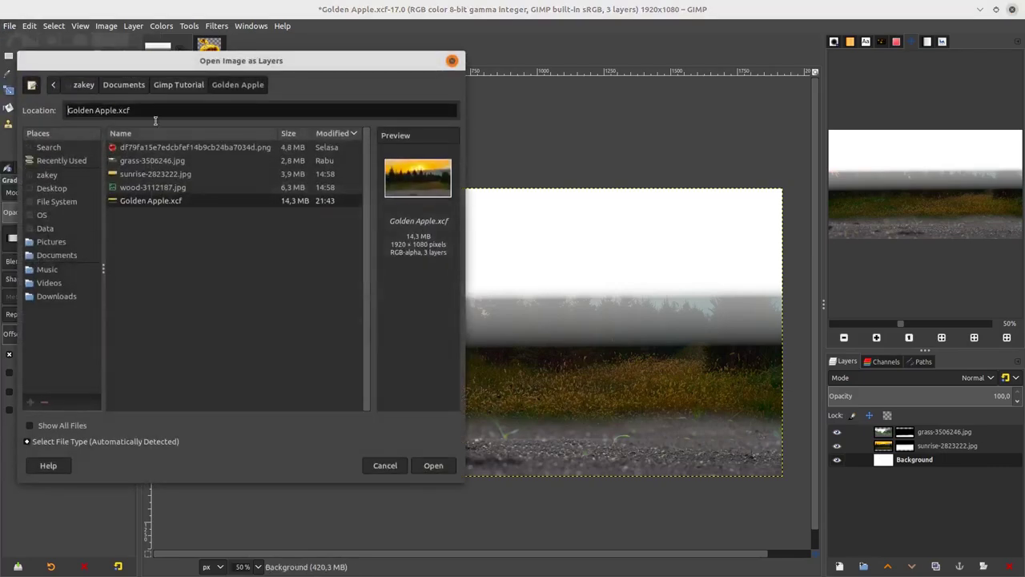
{"action": "left_click", "coordinate": [222, 189]}
{"action": "left_click", "coordinate": [444, 465]}
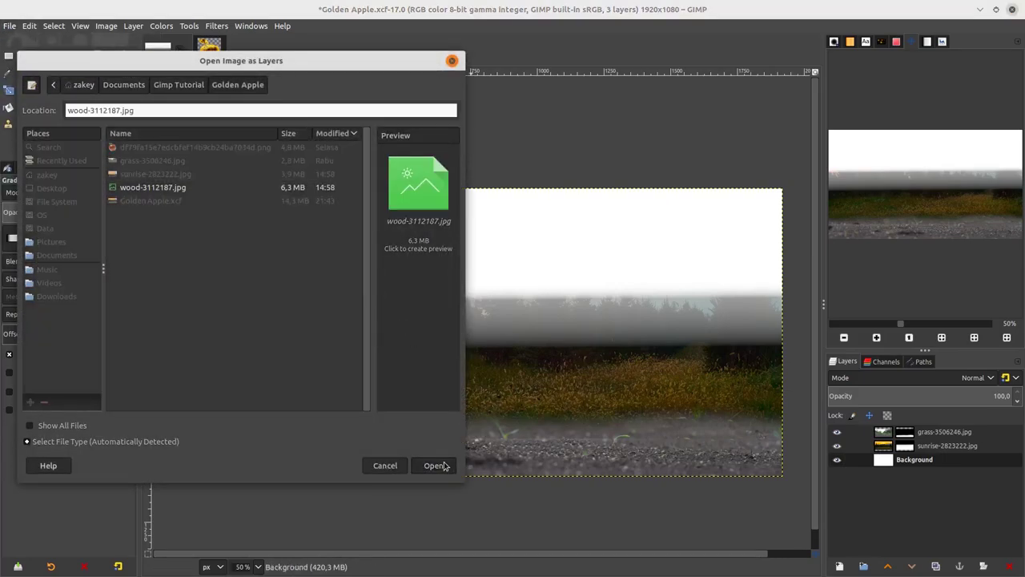
- Scale the wood layer down around its center to about 2060 × 1373 px with proportions kept
{"action": "scroll", "coordinate": [625, 376], "scroll_direction": "down", "scroll_amount": 4}
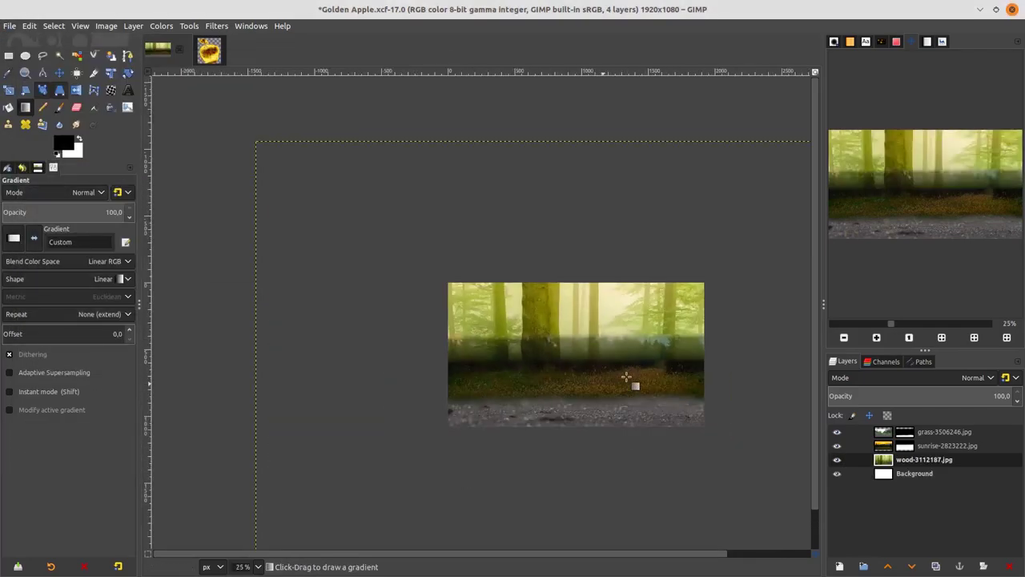
{"action": "left_click", "coordinate": [10, 91]}
{"action": "left_click_drag", "start_coordinate": [633, 419], "coordinate": [438, 318]}
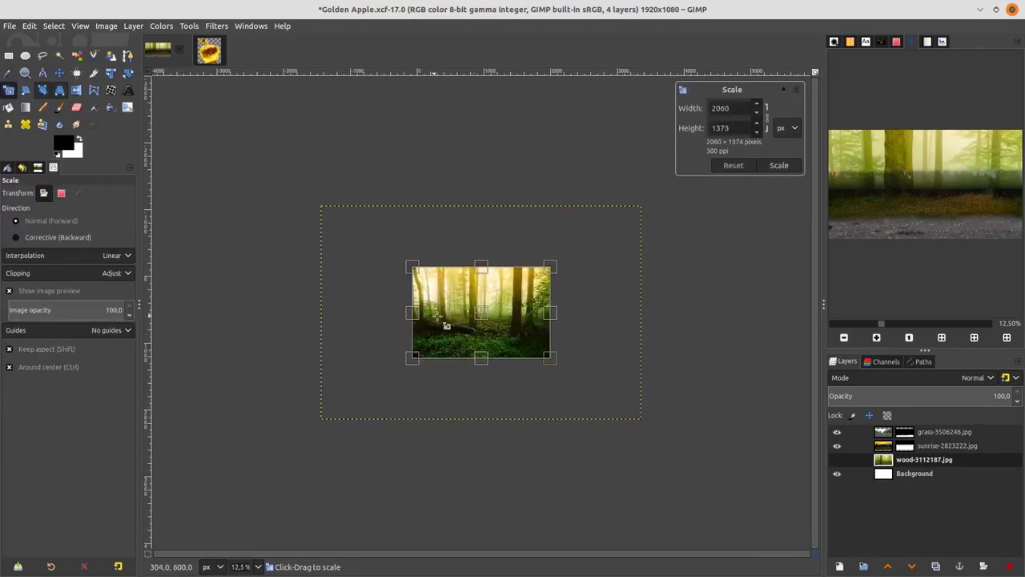
{"action": "scroll", "coordinate": [451, 312], "scroll_direction": "up", "scroll_amount": 2}
{"action": "key", "text": "Return"}
{"action": "scroll", "coordinate": [527, 319], "scroll_direction": "up", "scroll_amount": 2}
{"action": "left_click", "coordinate": [59, 72]}
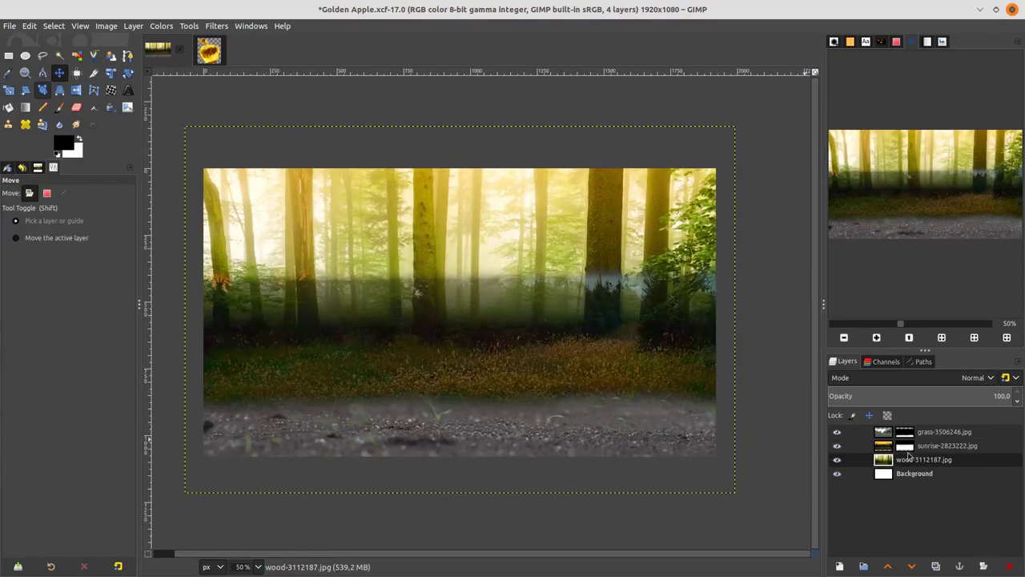
- Paint black on the sunrise layer's mask with a soft brush, enlarged to size 371.07, to reveal the woods behind the remaining tree line
{"action": "left_click", "coordinate": [904, 449]}
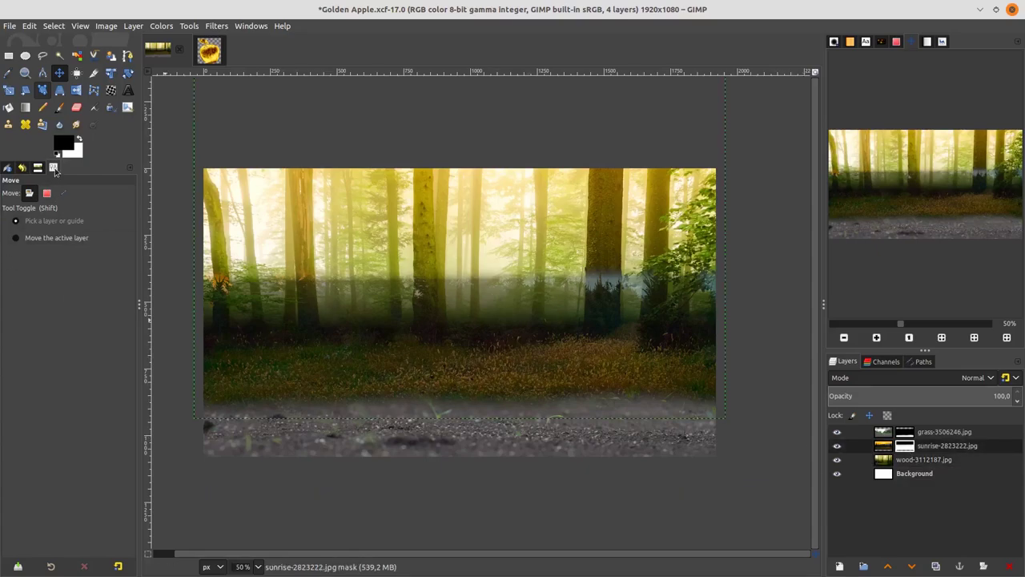
{"action": "left_click", "coordinate": [58, 108]}
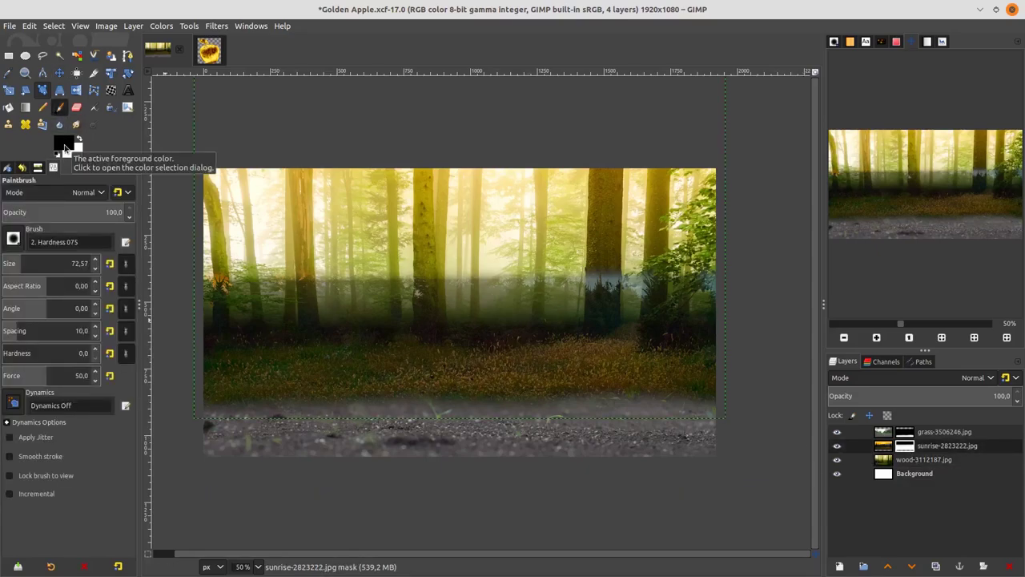
{"action": "left_click_drag", "start_coordinate": [17, 264], "coordinate": [25, 264]}
{"action": "scroll", "coordinate": [164, 289], "scroll_direction": "up", "scroll_amount": 1}
{"action": "mouse_move", "coordinate": [224, 276]}
{"action": "left_mouse_down"}
{"action": "mouse_move", "coordinate": [469, 259]}
{"action": "mouse_move", "coordinate": [591, 269]}
{"action": "mouse_move", "coordinate": [583, 273]}
{"action": "mouse_move", "coordinate": [623, 262]}
{"action": "mouse_move", "coordinate": [742, 300]}
{"action": "mouse_move", "coordinate": [820, 304]}
{"action": "mouse_move", "coordinate": [617, 280]}
{"action": "mouse_move", "coordinate": [342, 307]}
{"action": "mouse_move", "coordinate": [301, 297]}
{"action": "mouse_move", "coordinate": [303, 306]}
{"action": "mouse_move", "coordinate": [85, 306]}
{"action": "left_mouse_up"}
{"action": "left_click", "coordinate": [51, 262]}
{"action": "scroll", "coordinate": [596, 269], "scroll_direction": "right", "scroll_amount": 2}
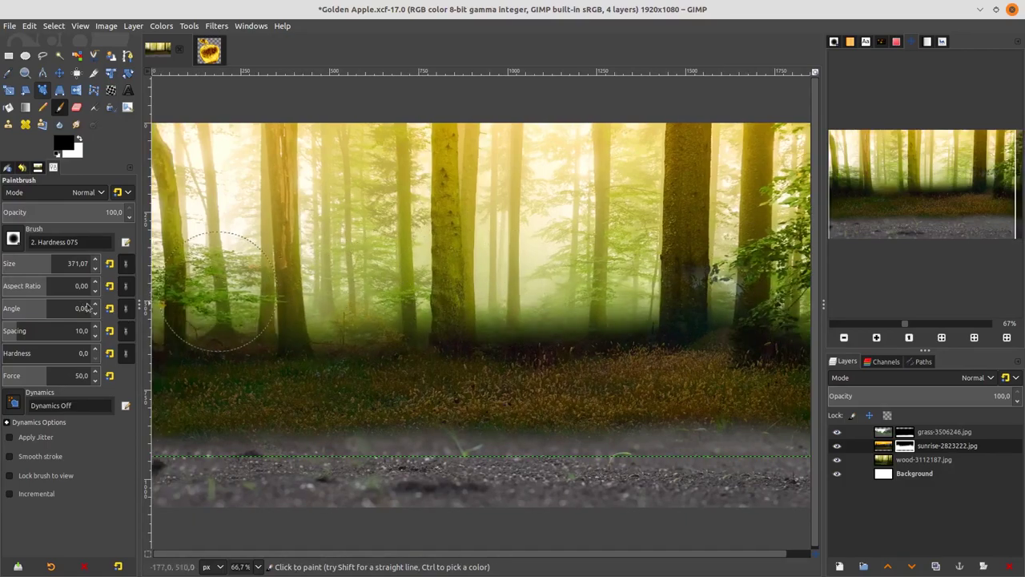
{"action": "scroll", "coordinate": [252, 306], "scroll_direction": "down", "scroll_amount": 2}
{"action": "scroll", "coordinate": [277, 303], "scroll_direction": "up", "scroll_amount": 1}
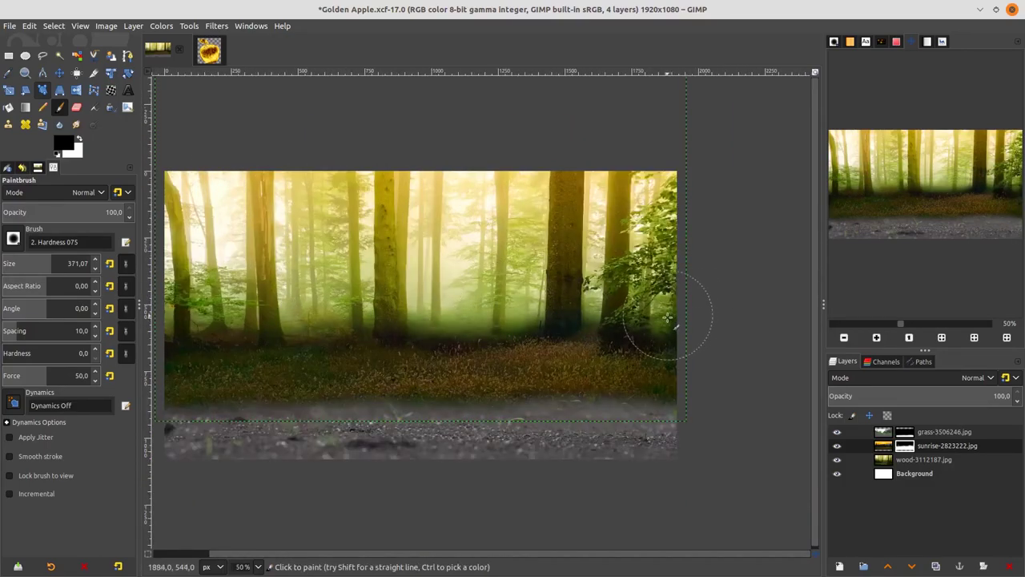
- Select the wood-3112187.jpg layer and save the project
{"action": "key", "text": "minus"}
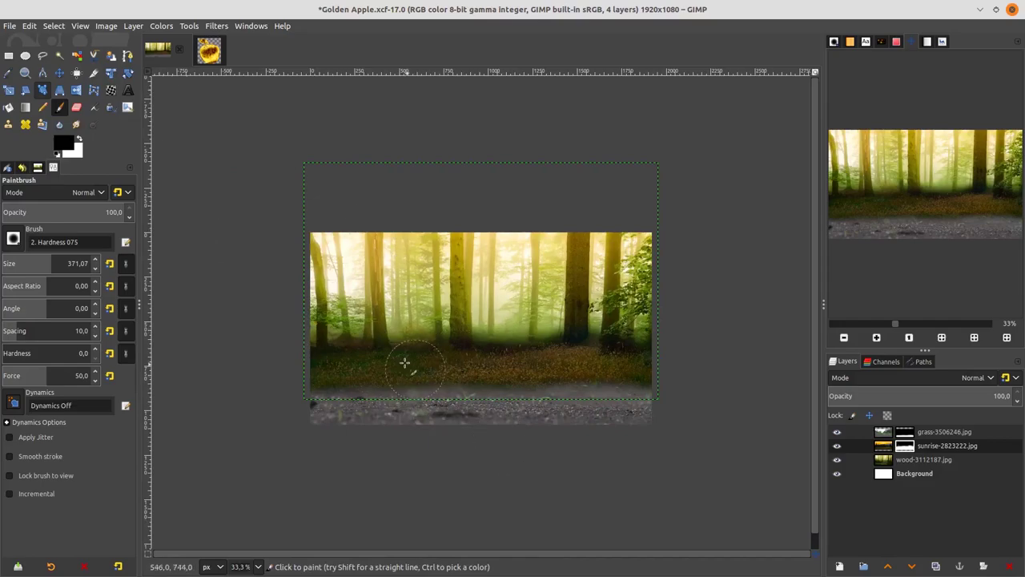
{"action": "key", "text": "plus"}
{"action": "key", "text": "plus"}
{"action": "key", "text": "minus"}
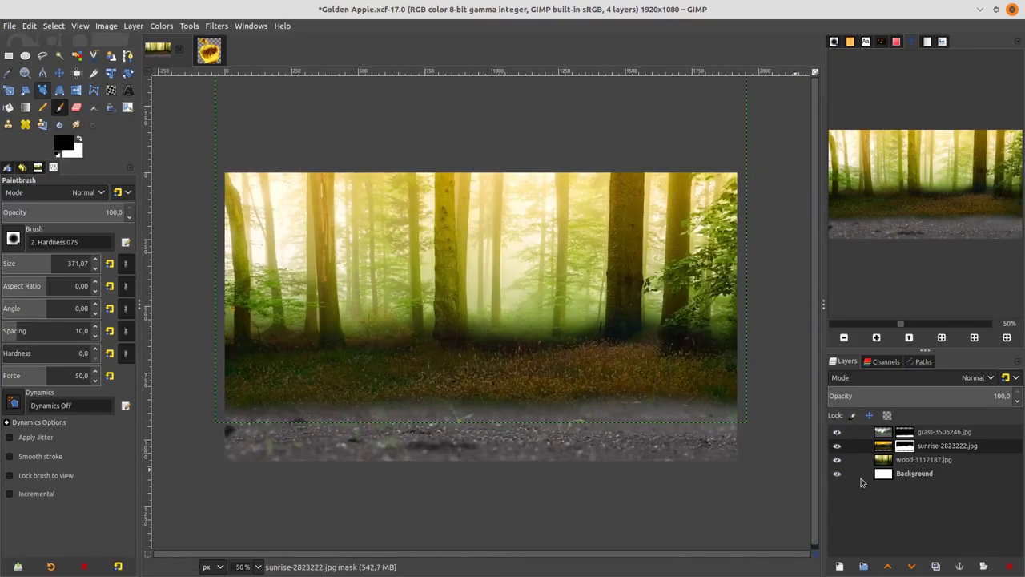
{"action": "key", "text": "Page_Down"}
{"action": "key", "text": "minus"}
{"action": "key", "text": "ctrl+s"}
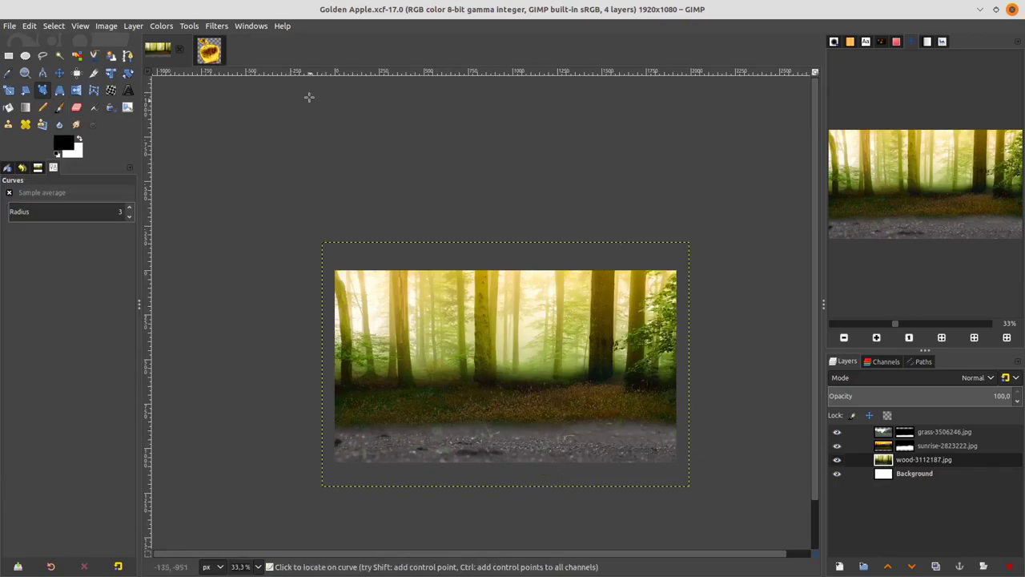
- Darken the wood layer with a Curves adjustment, pulling the Value midpoint to about x 136, y 50, and save the project
{"action": "left_click", "coordinate": [161, 26]}
{"action": "left_click", "coordinate": [173, 163]}
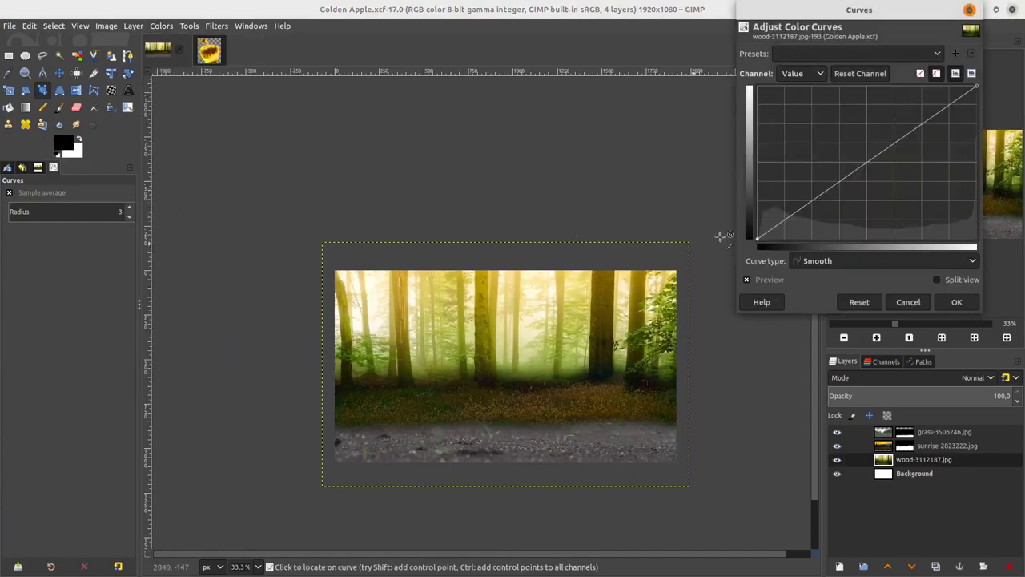
{"action": "left_click_drag", "start_coordinate": [857, 170], "coordinate": [875, 208]}
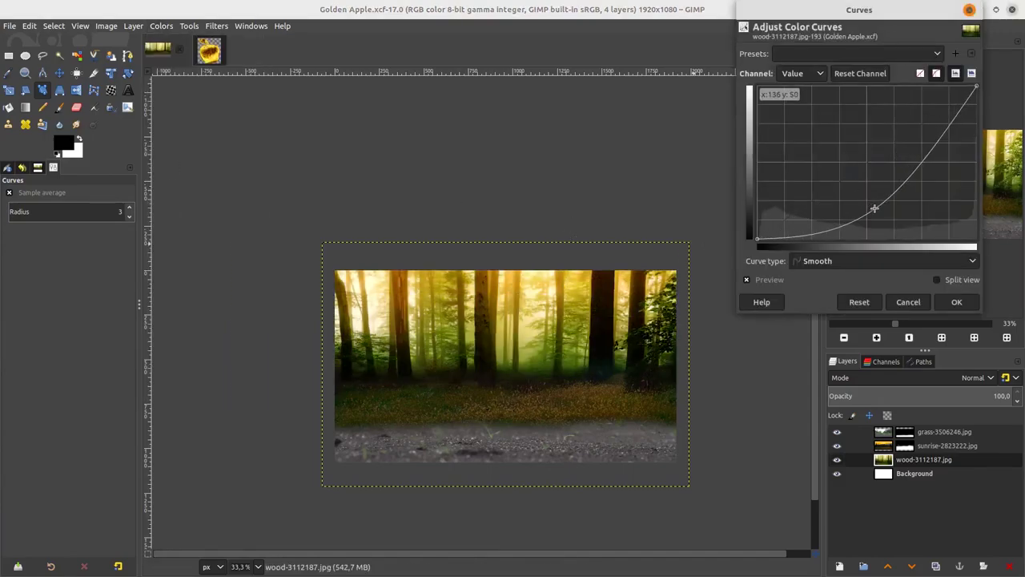
{"action": "left_click", "coordinate": [956, 302]}
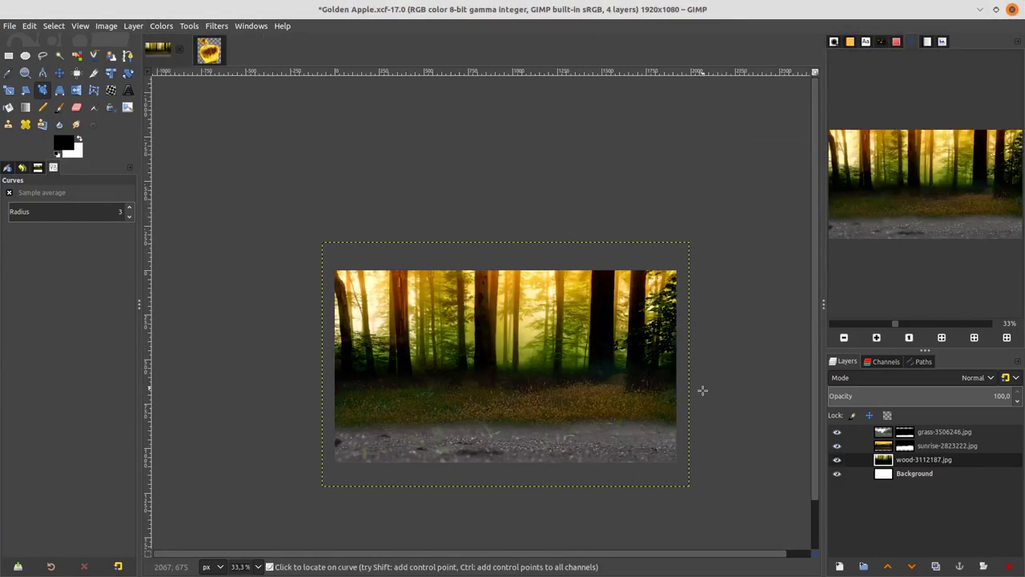
{"action": "key", "text": "ctrl+s"}
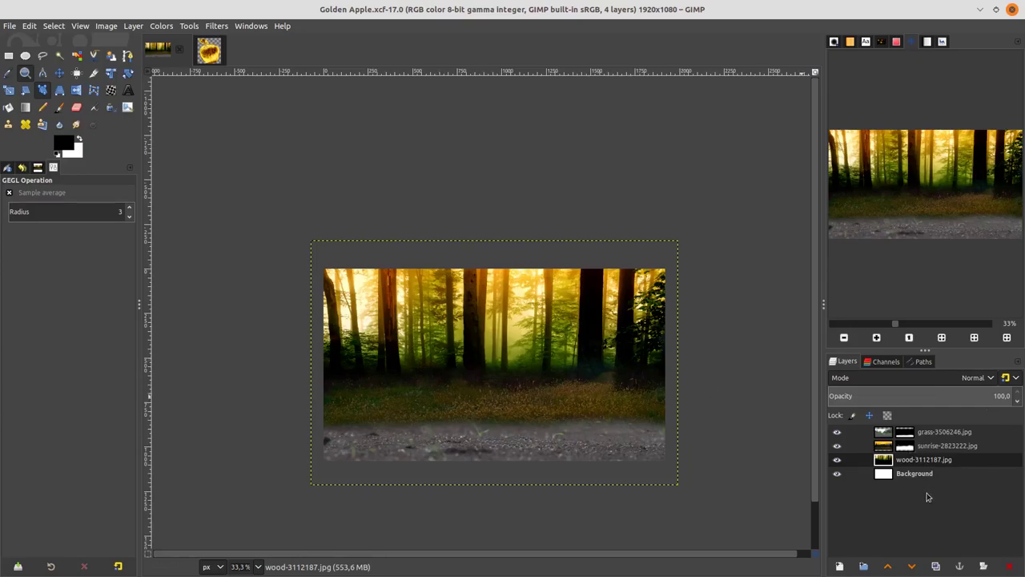
- Warm the wood layer's midtones with Color Balance, setting Cyan–Red to 26.3 and Magenta–Green to -3.2
{"action": "left_click", "coordinate": [163, 26]}
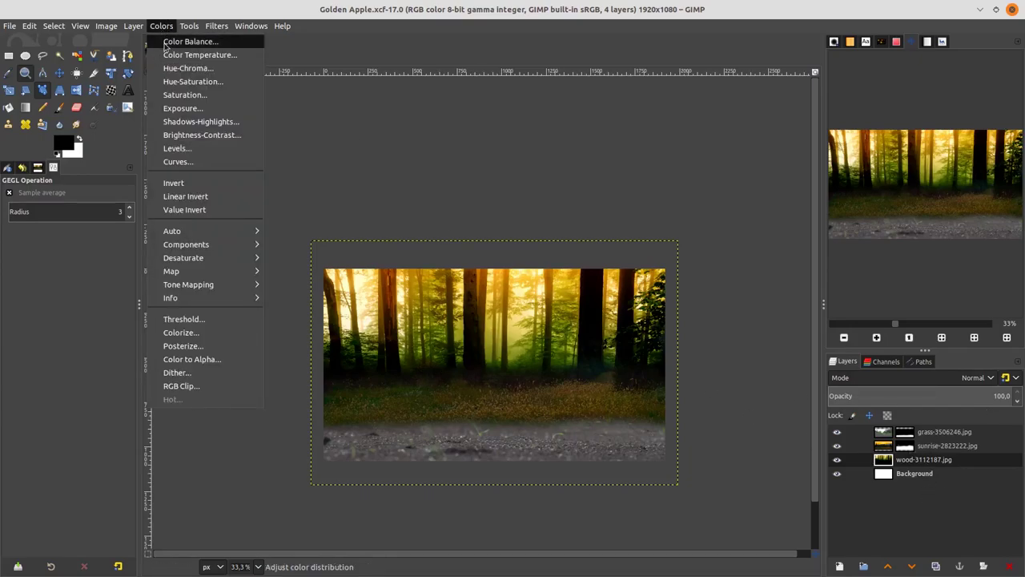
{"action": "left_click", "coordinate": [189, 41]}
{"action": "left_click_drag", "start_coordinate": [789, 143], "coordinate": [839, 142]}
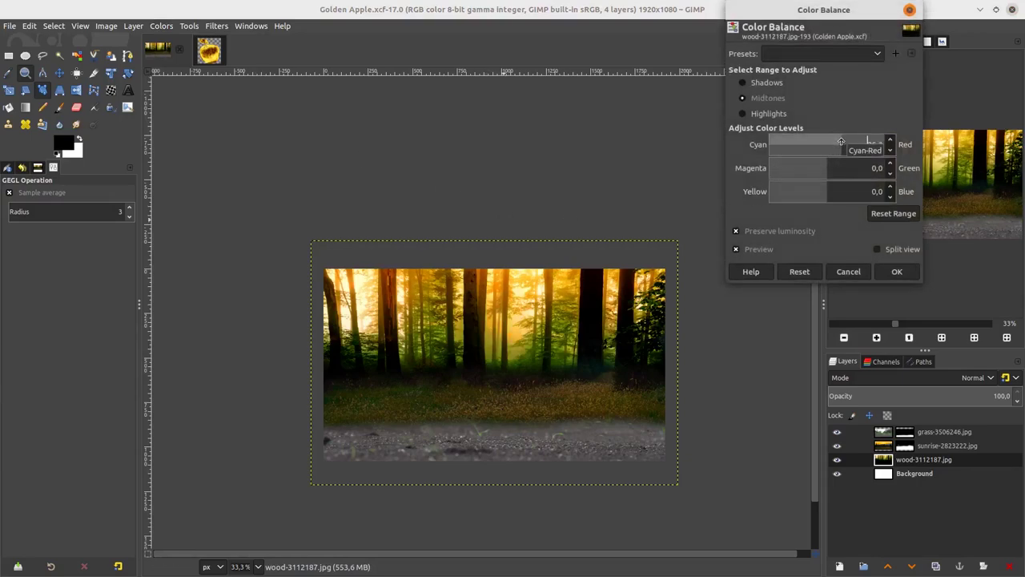
{"action": "mouse_move", "coordinate": [824, 167]}
{"action": "left_mouse_down"}
{"action": "mouse_move", "coordinate": [835, 166]}
{"action": "mouse_move", "coordinate": [827, 167]}
{"action": "left_mouse_up"}
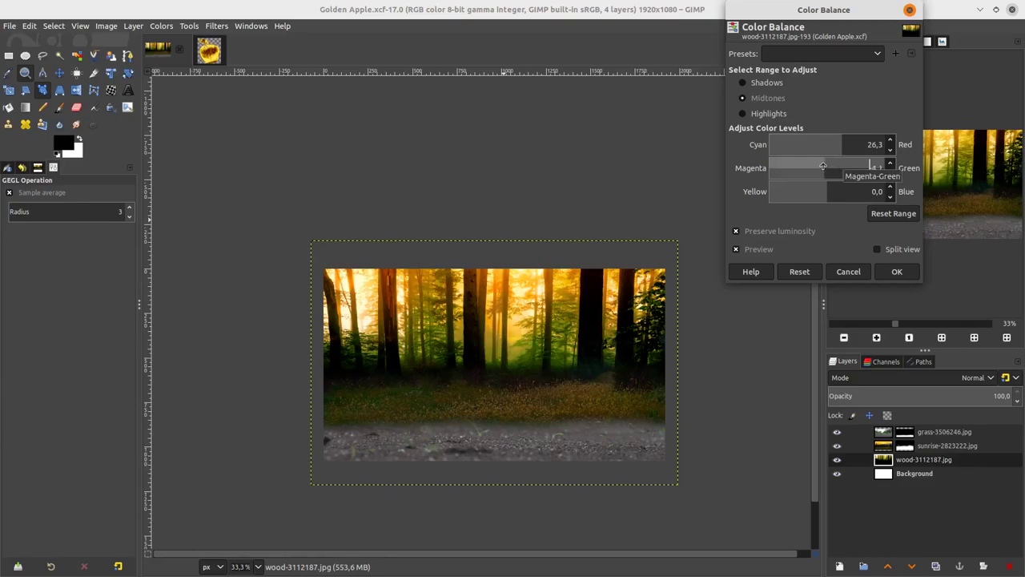
{"action": "left_click", "coordinate": [832, 166]}
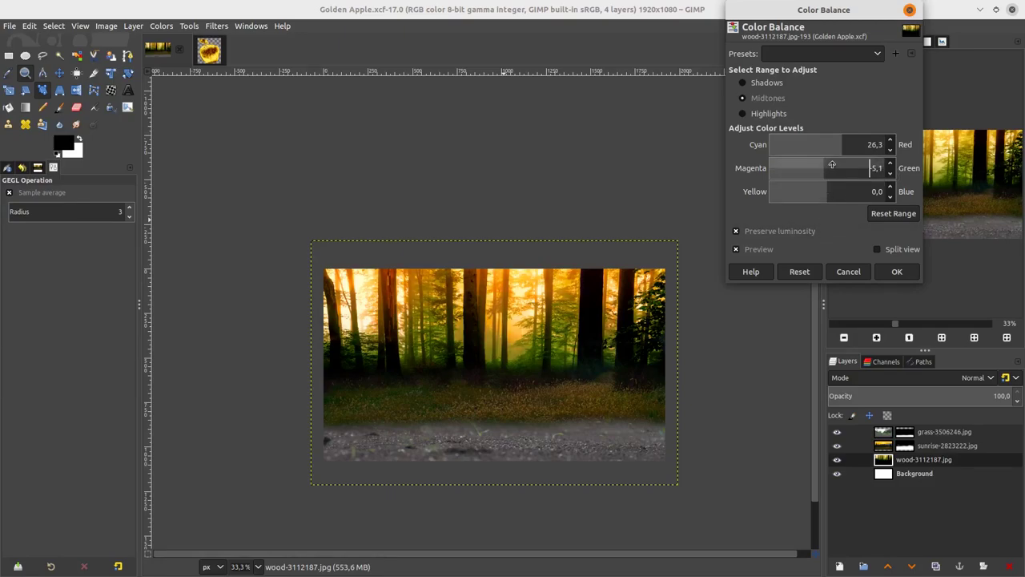
{"action": "left_click_drag", "start_coordinate": [831, 165], "coordinate": [830, 165]}
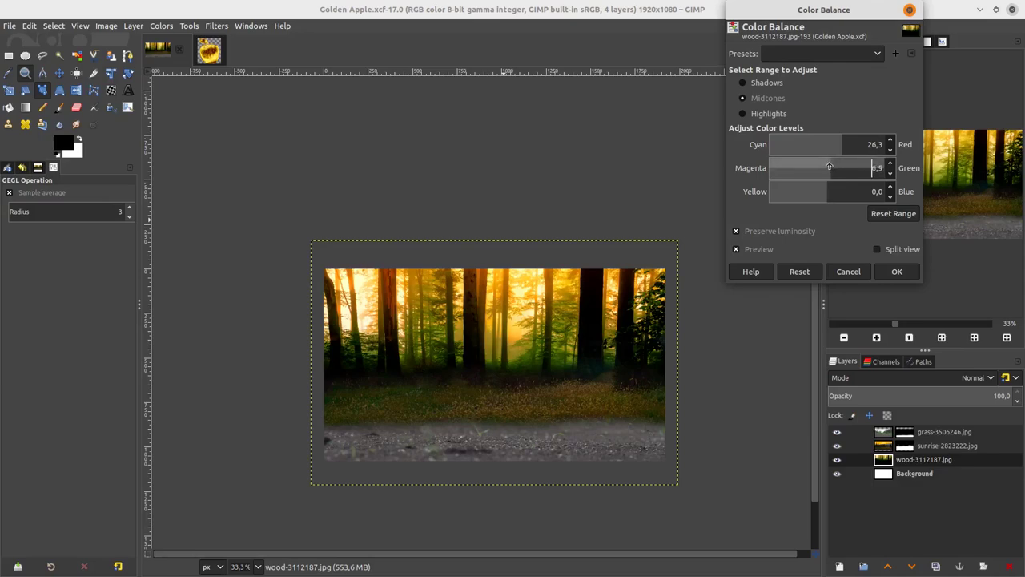
- Set the wood layer's shadows to Cyan–Red 44.7 and Magenta–Green -16.1, and apply the Color Balance
{"action": "left_click", "coordinate": [758, 84]}
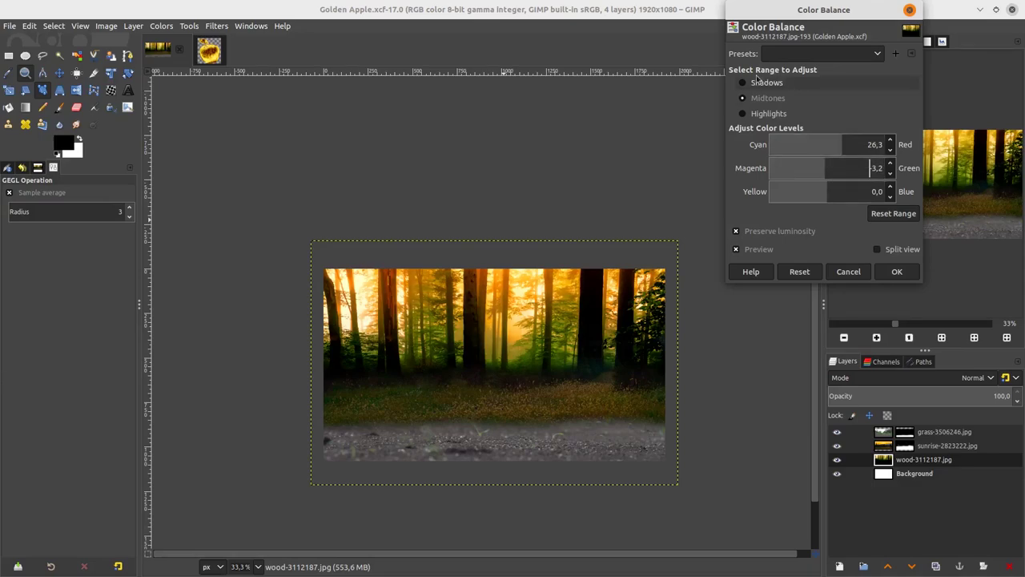
{"action": "left_click", "coordinate": [848, 144]}
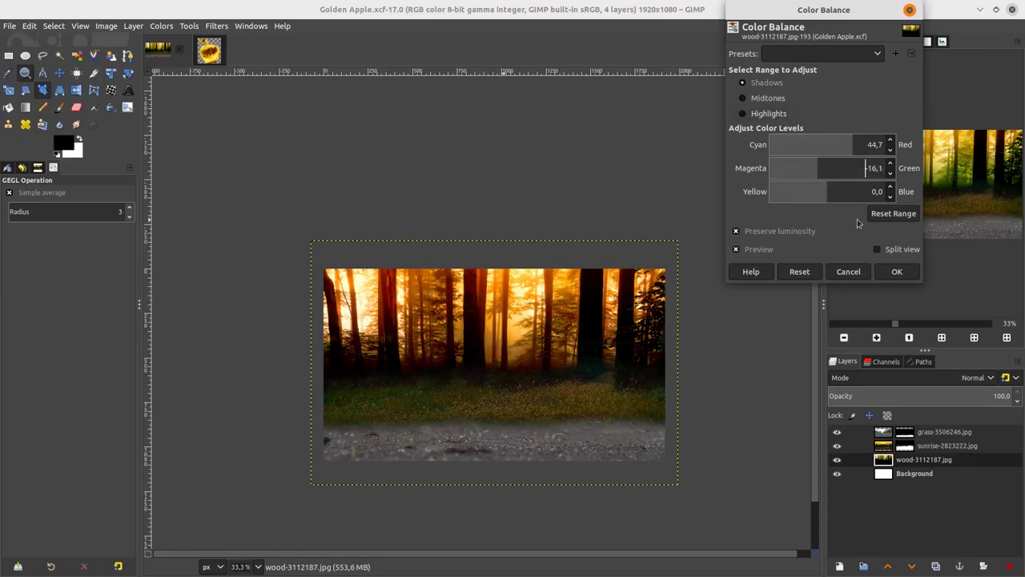
{"action": "left_click", "coordinate": [897, 272]}
- Apply Color Balance to the sunrise-2823222.jpg layer's image, with midtones at Cyan–Red 48.4, Magenta–Green -43.8 and Yellow–Blue -37.3
{"action": "left_click", "coordinate": [881, 449]}
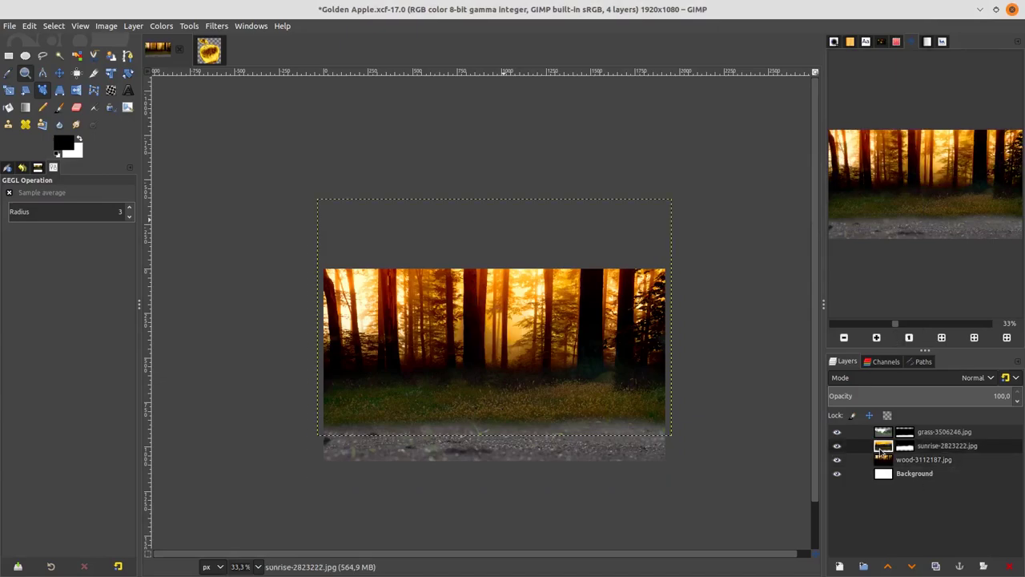
{"action": "left_click", "coordinate": [175, 26]}
{"action": "left_click", "coordinate": [180, 41]}
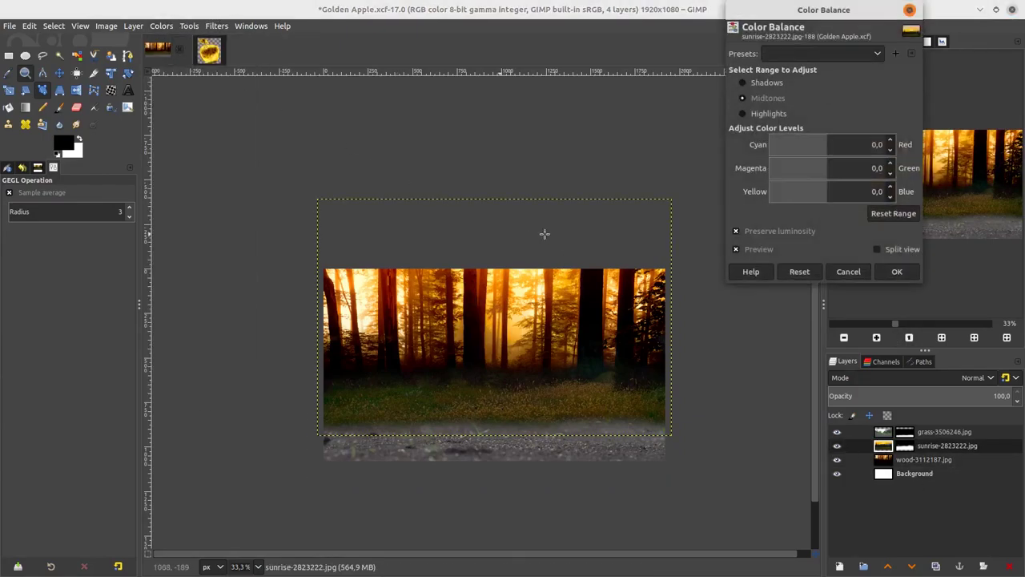
{"action": "left_click", "coordinate": [838, 142]}
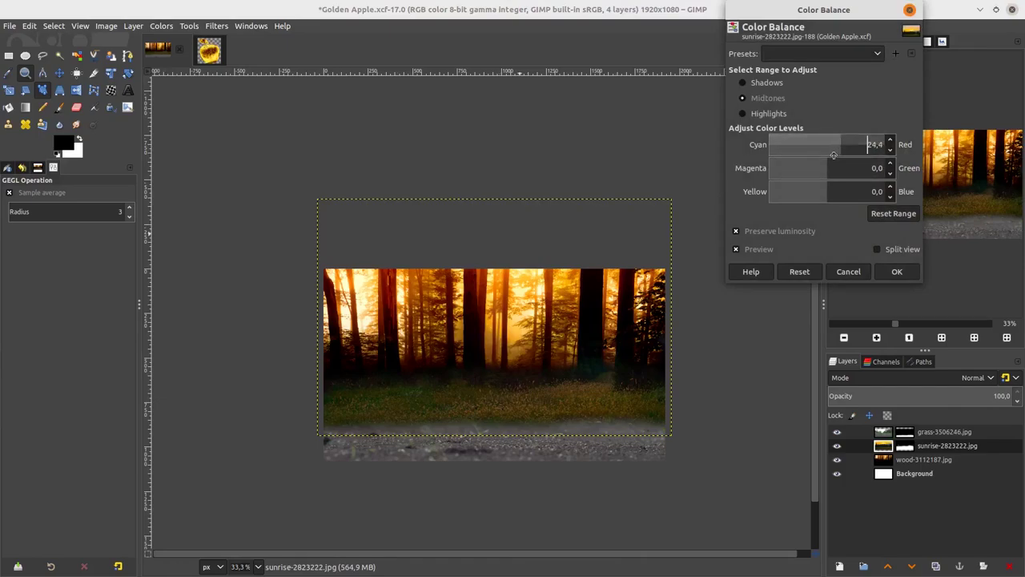
{"action": "left_click", "coordinate": [825, 169]}
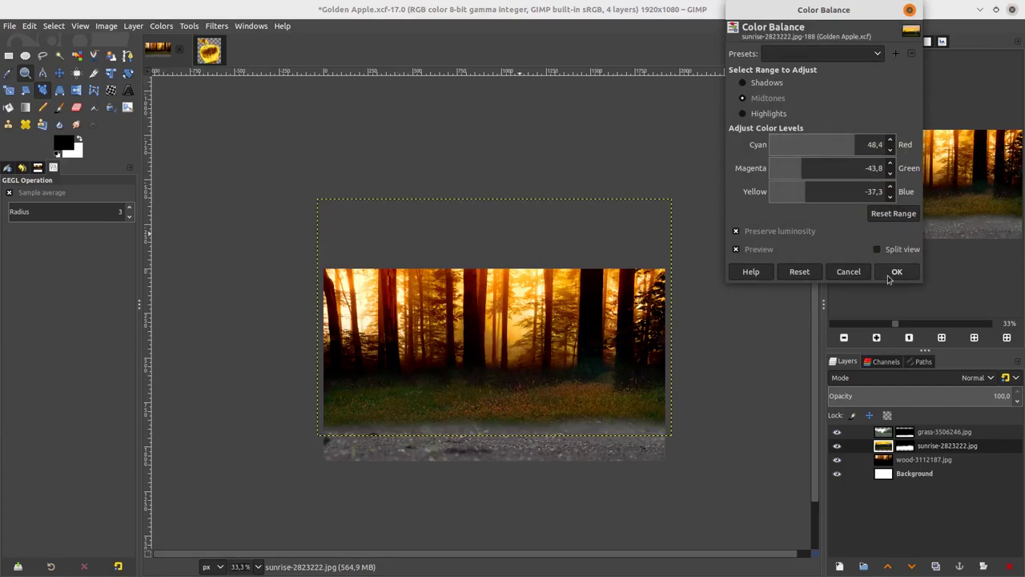
{"action": "left_click", "coordinate": [888, 275]}
- Open Color Balance for the grass-3506246.jpg layer's image
{"action": "left_click", "coordinate": [882, 432]}
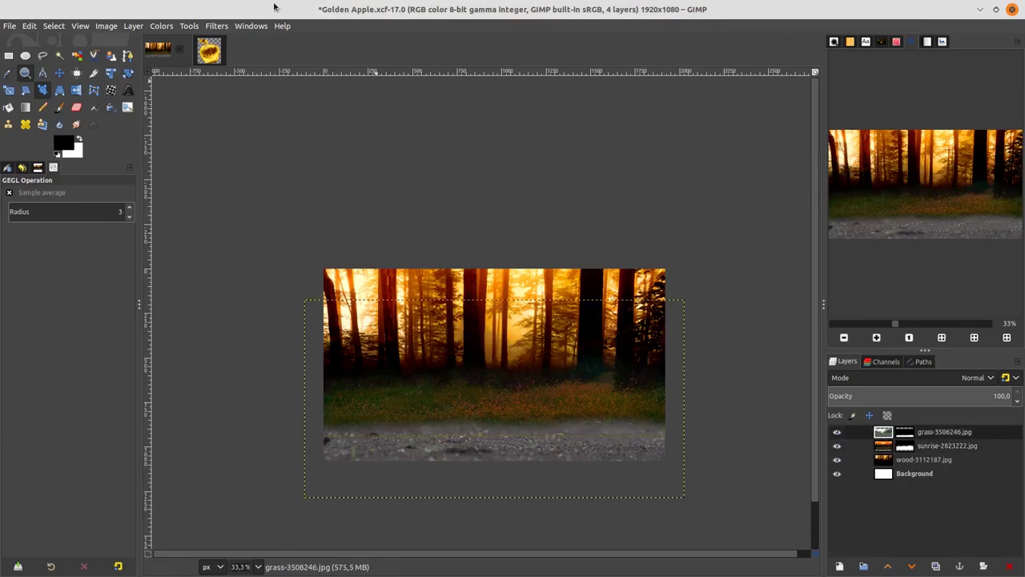
{"action": "left_click", "coordinate": [160, 26]}
{"action": "left_click", "coordinate": [192, 39]}
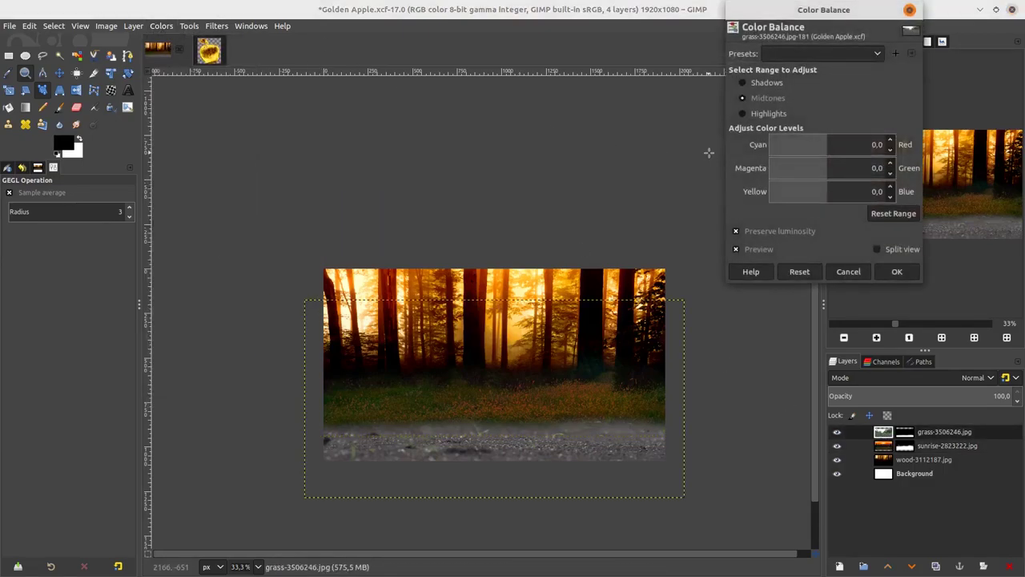
{"action": "mouse_move", "coordinate": [823, 140]}
{"action": "left_mouse_down"}
{"action": "mouse_move", "coordinate": [849, 143]}
{"action": "mouse_move", "coordinate": [805, 168]}
{"action": "mouse_move", "coordinate": [829, 168]}
{"action": "mouse_move", "coordinate": [816, 144]}
{"action": "mouse_move", "coordinate": [841, 144]}
{"action": "left_mouse_up"}
{"action": "mouse_move", "coordinate": [839, 190]}
{"action": "left_mouse_down"}
{"action": "mouse_move", "coordinate": [862, 191]}
{"action": "mouse_move", "coordinate": [847, 191]}
{"action": "left_mouse_up"}
{"action": "left_click", "coordinate": [751, 114]}
{"action": "left_click", "coordinate": [766, 99]}
{"action": "left_click", "coordinate": [888, 214]}
- Set the grass layer's midtones to Cyan–Red 20.7 and Yellow–Blue about -23.5, and apply the Color Balance
{"action": "left_click", "coordinate": [834, 143]}
{"action": "mouse_move", "coordinate": [836, 145]}
{"action": "left_mouse_down"}
{"action": "mouse_move", "coordinate": [845, 145]}
{"action": "mouse_move", "coordinate": [789, 144]}
{"action": "mouse_move", "coordinate": [839, 145]}
{"action": "left_mouse_up"}
{"action": "mouse_move", "coordinate": [821, 191]}
{"action": "left_mouse_down"}
{"action": "mouse_move", "coordinate": [841, 190]}
{"action": "mouse_move", "coordinate": [809, 193]}
{"action": "left_mouse_up"}
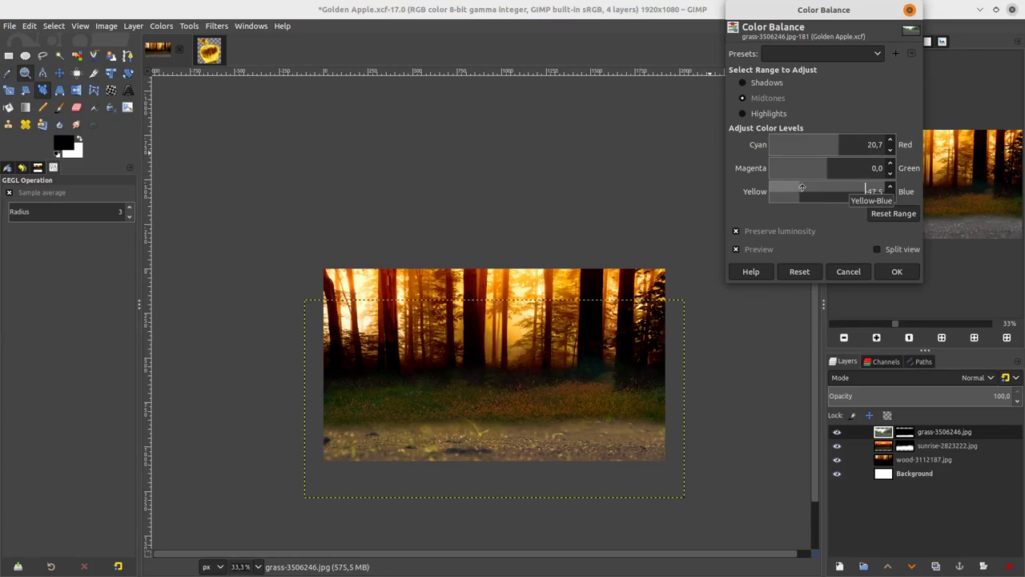
{"action": "mouse_move", "coordinate": [817, 189]}
{"action": "left_mouse_down"}
{"action": "mouse_move", "coordinate": [773, 190]}
{"action": "mouse_move", "coordinate": [807, 188]}
{"action": "left_mouse_up"}
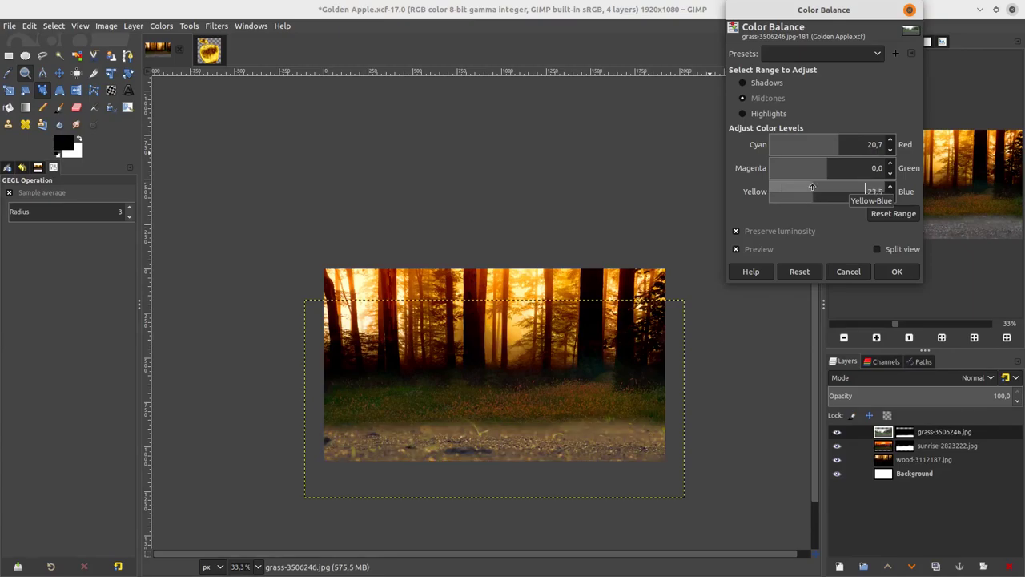
{"action": "left_click", "coordinate": [897, 271]}
- Paint black on the grass layer's mask along the soil's upper edge to soften the transition to the grass, and save the project
{"action": "scroll", "coordinate": [476, 436], "scroll_direction": "up", "scroll_amount": 1}
{"action": "left_click", "coordinate": [904, 432]}
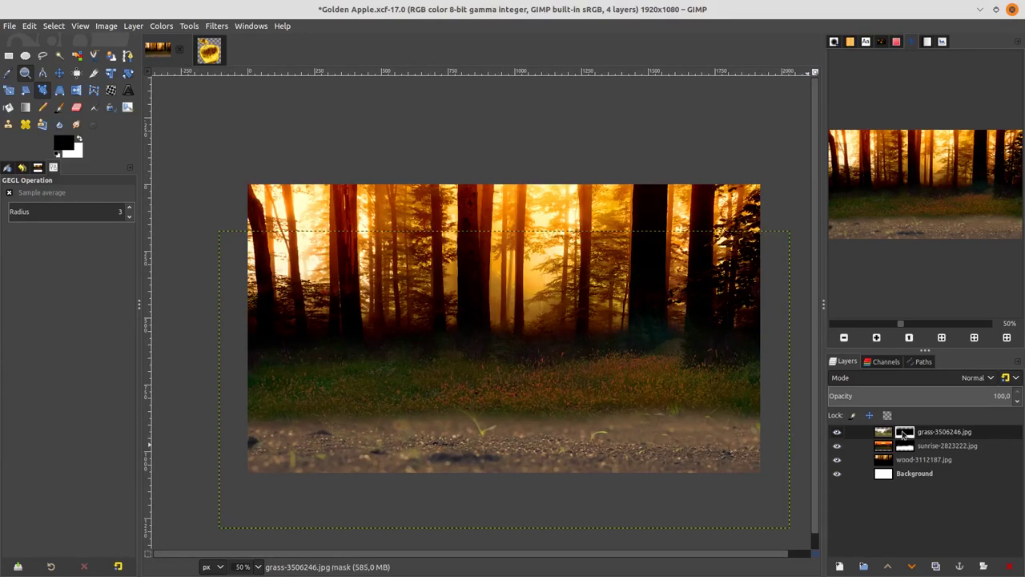
{"action": "left_click", "coordinate": [59, 108]}
{"action": "mouse_move", "coordinate": [296, 395]}
{"action": "left_mouse_down"}
{"action": "mouse_move", "coordinate": [708, 384]}
{"action": "mouse_move", "coordinate": [724, 398]}
{"action": "left_mouse_up"}
{"action": "scroll", "coordinate": [457, 435], "scroll_direction": "down", "scroll_amount": 2}
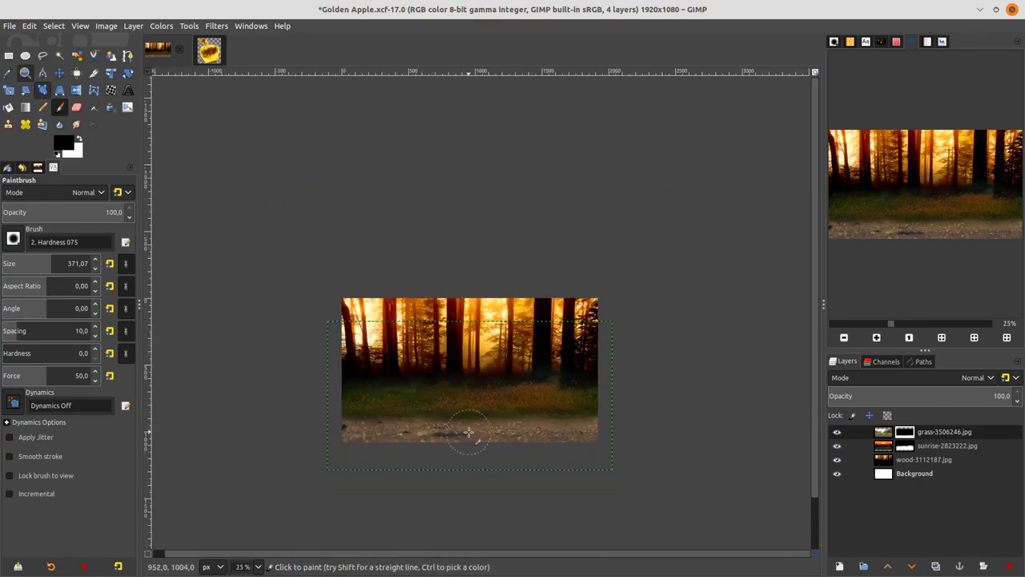
{"action": "scroll", "coordinate": [464, 442], "scroll_direction": "up", "scroll_amount": 1}
{"action": "key", "text": "ctrl+s"}
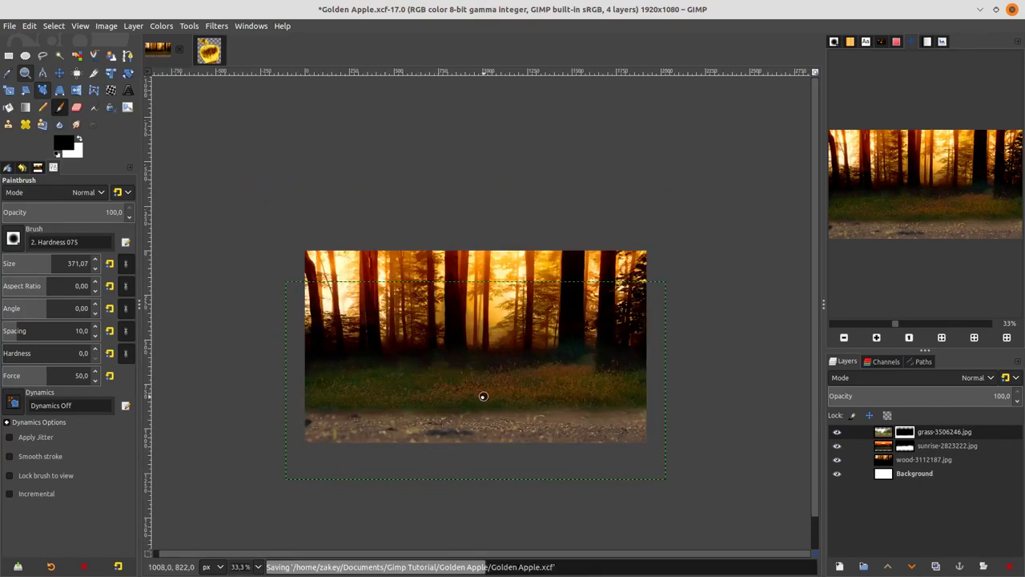
{"action": "scroll", "coordinate": [716, 365], "scroll_direction": "down", "scroll_amount": 1}
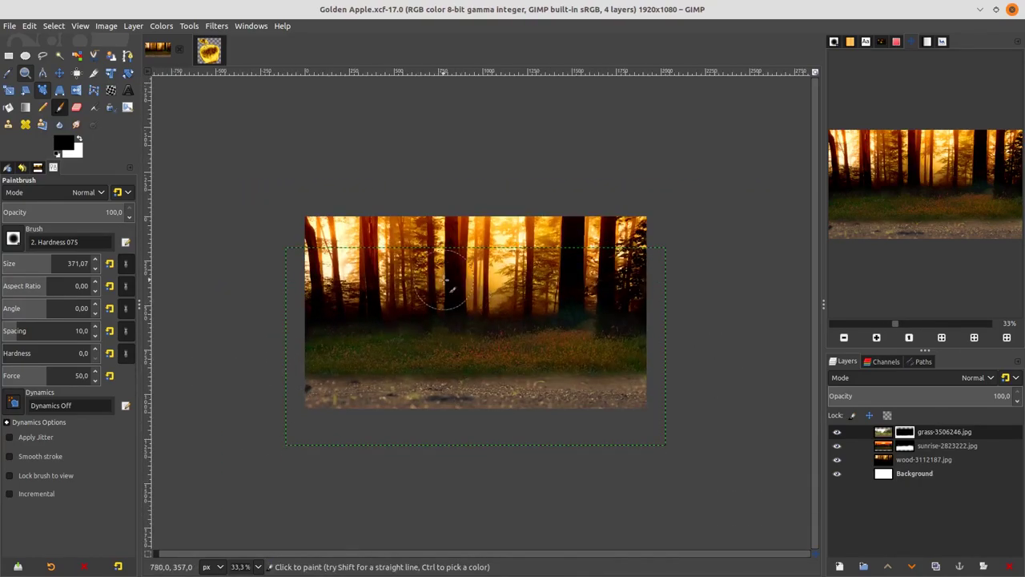
- Copy the golden apple layer from the apple image into Golden Apple.xcf as the topmost layer
{"action": "left_click", "coordinate": [209, 50]}
{"action": "left_click_drag", "start_coordinate": [907, 439], "coordinate": [466, 385]}
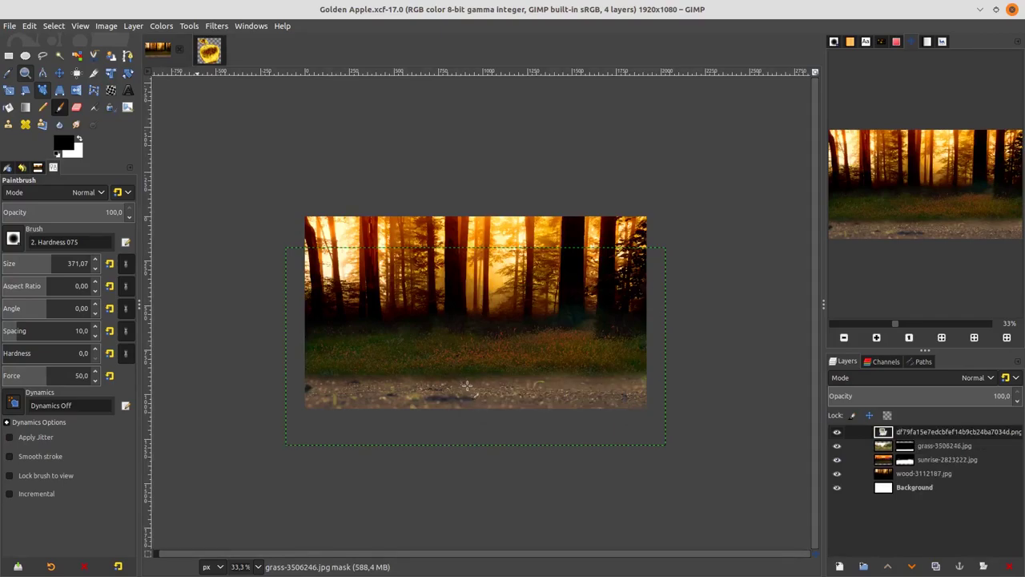
{"action": "scroll", "coordinate": [486, 389], "scroll_direction": "down", "scroll_amount": 2}
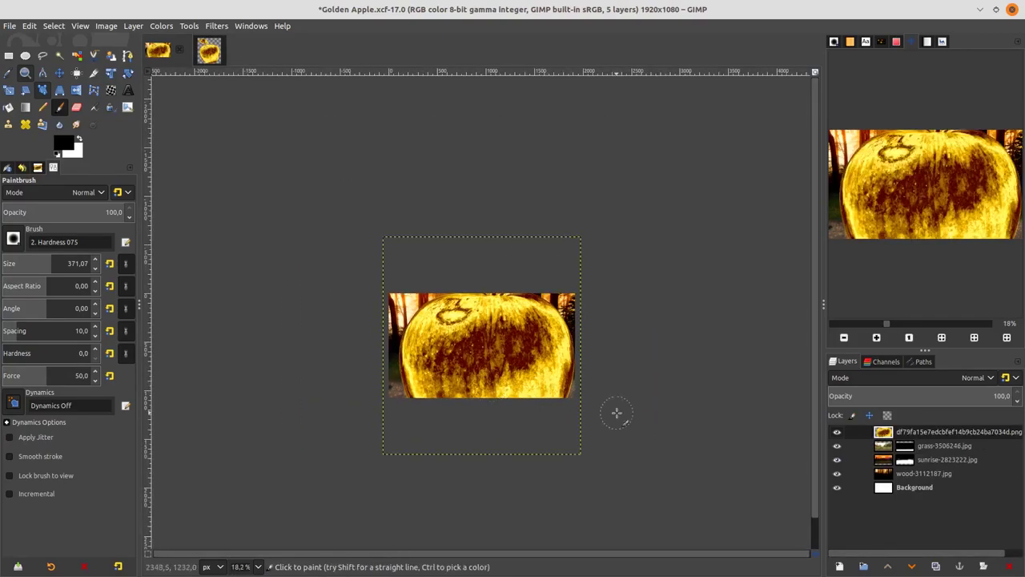
- Scale the golden apple layer down to a small apple and place it on the soil near the middle of the scene
{"action": "left_click", "coordinate": [9, 91]}
{"action": "left_click_drag", "start_coordinate": [579, 453], "coordinate": [496, 377]}
{"action": "scroll", "coordinate": [473, 369], "scroll_direction": "up", "scroll_amount": 2}
{"action": "scroll", "coordinate": [550, 409], "scroll_direction": "up", "scroll_amount": 1}
{"action": "scroll", "coordinate": [466, 320], "scroll_direction": "down", "scroll_amount": 2}
{"action": "mouse_move", "coordinate": [434, 318]}
{"action": "left_mouse_down"}
{"action": "mouse_move", "coordinate": [402, 295]}
{"action": "mouse_move", "coordinate": [432, 322]}
{"action": "left_mouse_up"}
{"action": "scroll", "coordinate": [443, 326], "scroll_direction": "up", "scroll_amount": 2}
{"action": "scroll", "coordinate": [570, 381], "scroll_direction": "up", "scroll_amount": 1}
{"action": "left_click_drag", "start_coordinate": [566, 383], "coordinate": [499, 326]}
{"action": "left_click_drag", "start_coordinate": [453, 249], "coordinate": [453, 333]}
{"action": "left_click_drag", "start_coordinate": [526, 402], "coordinate": [521, 403]}
{"action": "key", "text": "Return"}
- Scale the apple down a little further, to slightly below 370 × 406 px
{"action": "scroll", "coordinate": [522, 403], "scroll_direction": "down", "scroll_amount": 2}
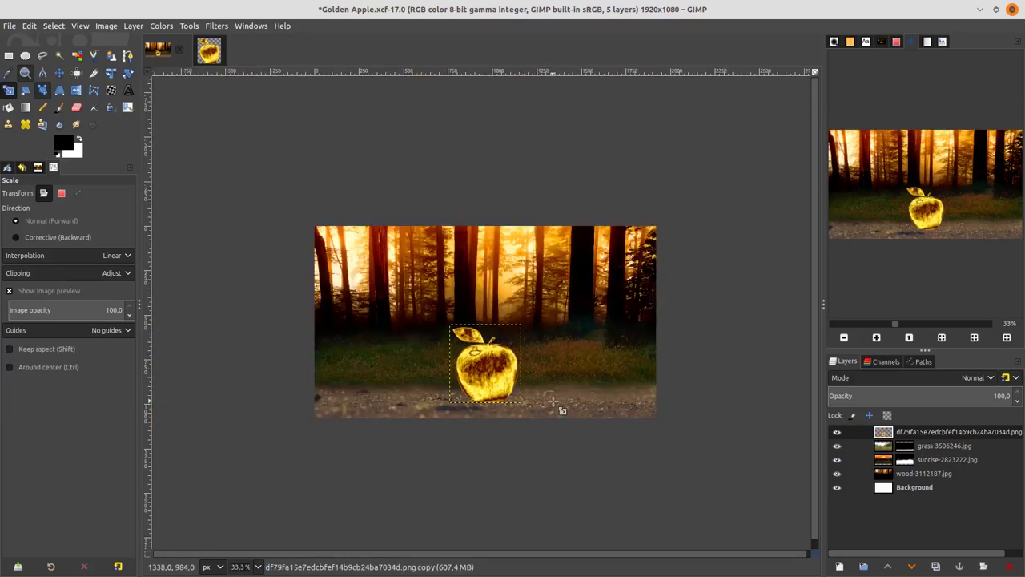
{"action": "scroll", "coordinate": [562, 409], "scroll_direction": "up", "scroll_amount": 2}
{"action": "left_click", "coordinate": [507, 400]}
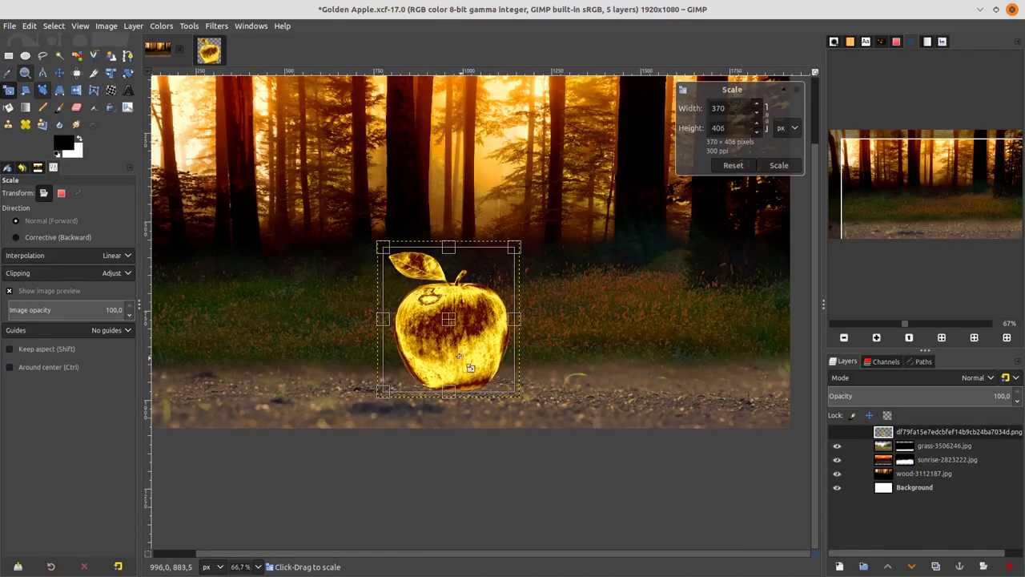
- Create a transparent 1920 × 1080 px layer named "yellow glow" above the apple layer, with the Paintbrush as the active tool
{"action": "left_click", "coordinate": [59, 107]}
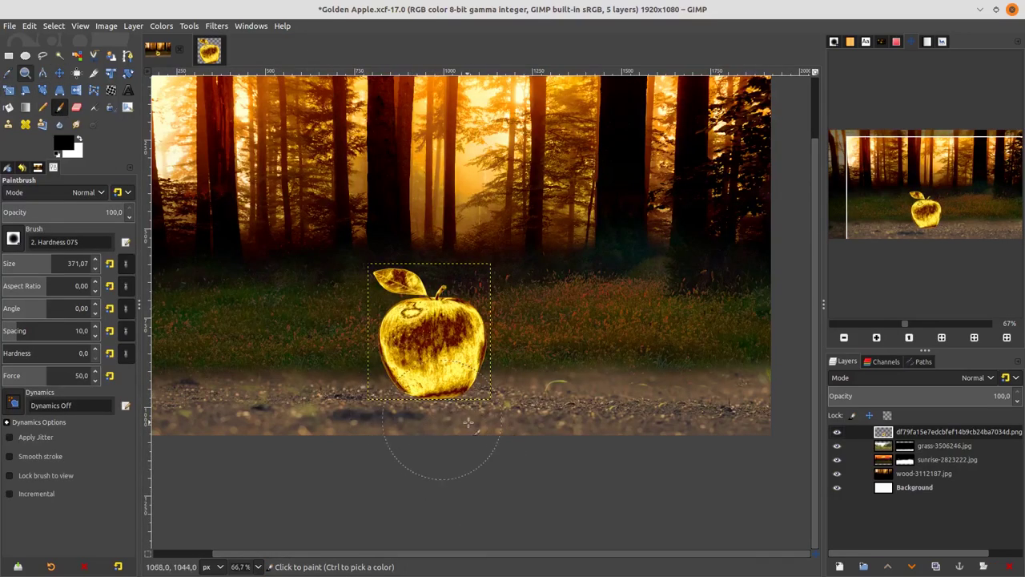
{"action": "scroll", "coordinate": [404, 396], "scroll_direction": "up", "scroll_amount": 2}
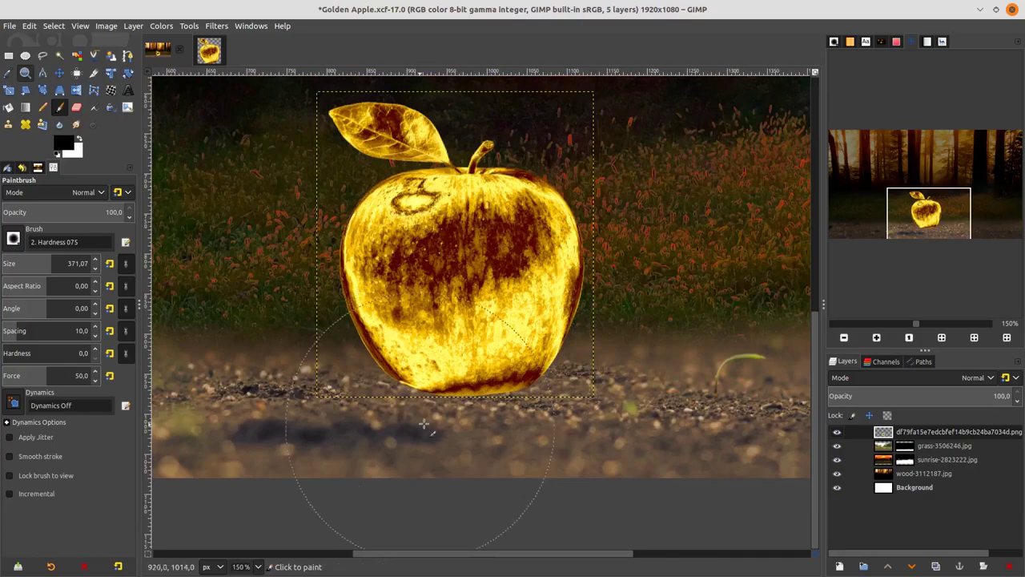
{"action": "scroll", "coordinate": [736, 464], "scroll_direction": "down", "scroll_amount": 1}
{"action": "left_click", "coordinate": [845, 562]}
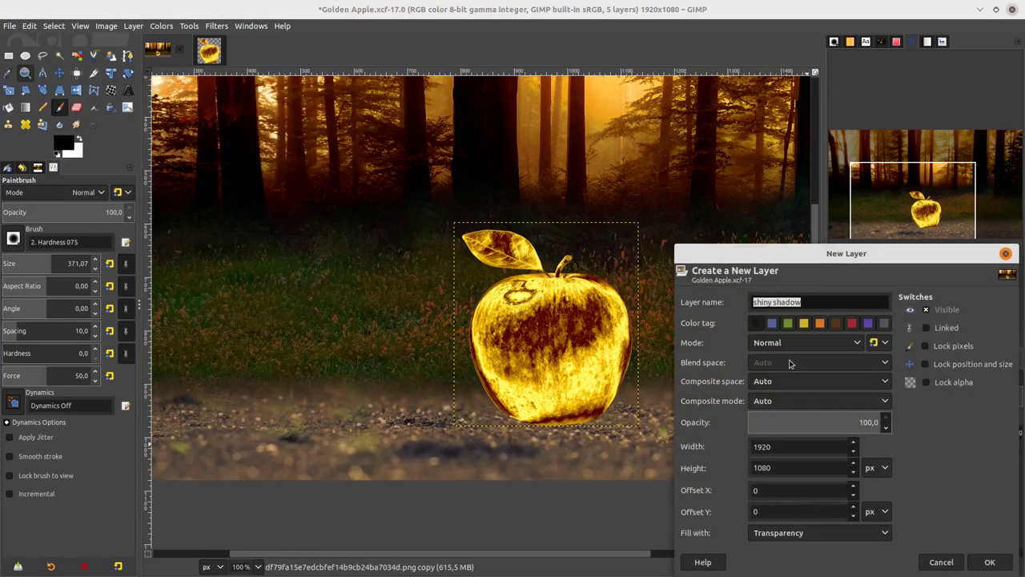
{"action": "type", "text": "yellow glow"}
{"action": "key", "text": "Return"}
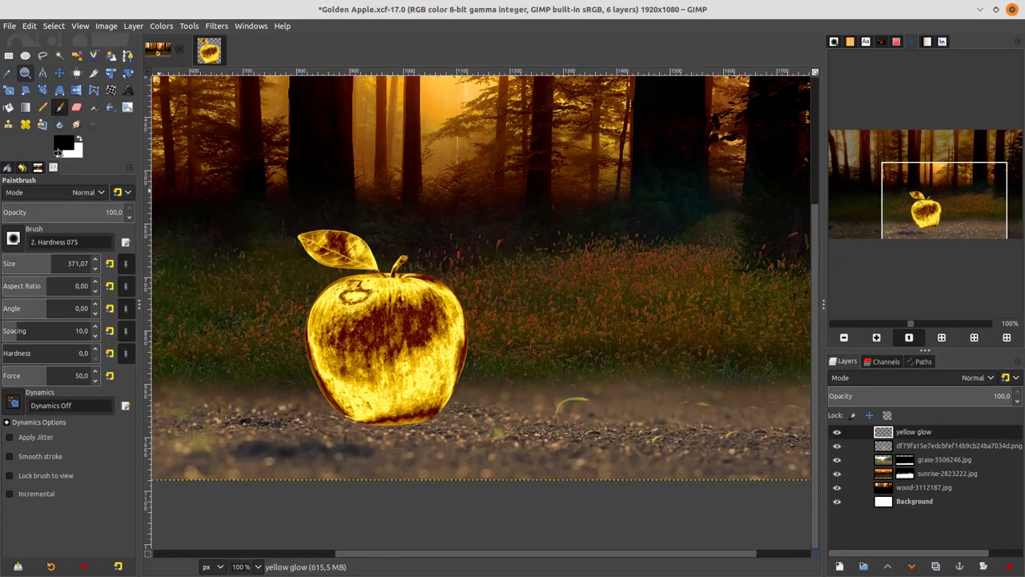
- Set the foreground colour to the golden yellow f4ba0f
{"action": "left_click", "coordinate": [60, 148]}
{"action": "left_click", "coordinate": [95, 172]}
{"action": "left_click_drag", "start_coordinate": [88, 140], "coordinate": [84, 49]}
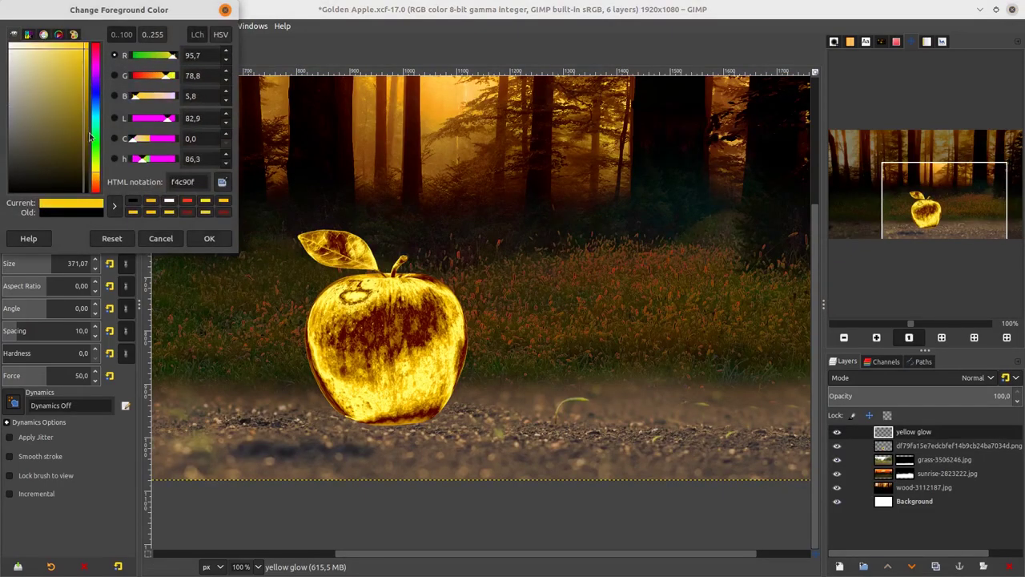
{"action": "left_click_drag", "start_coordinate": [100, 181], "coordinate": [97, 176]}
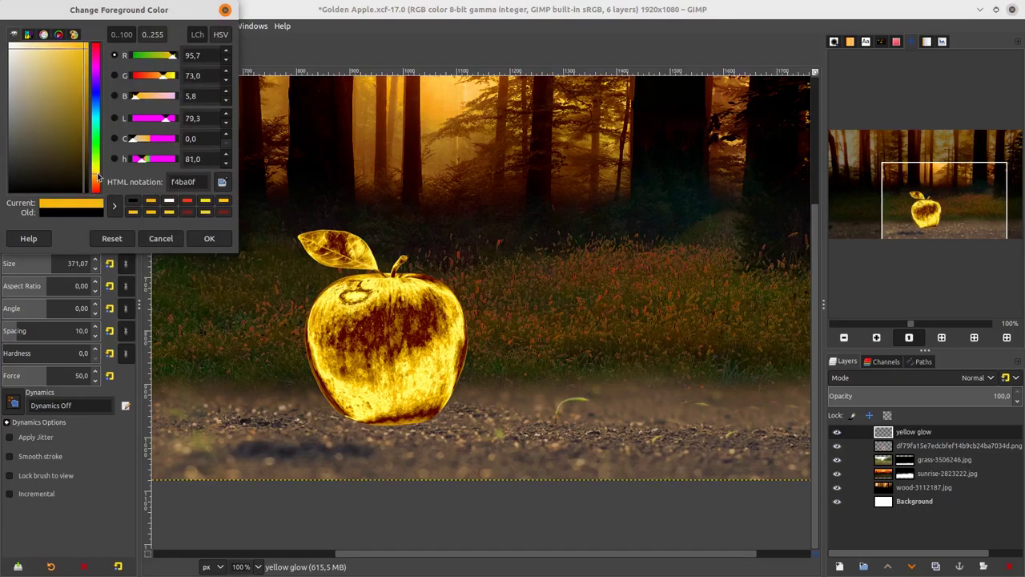
{"action": "left_click", "coordinate": [209, 238]}
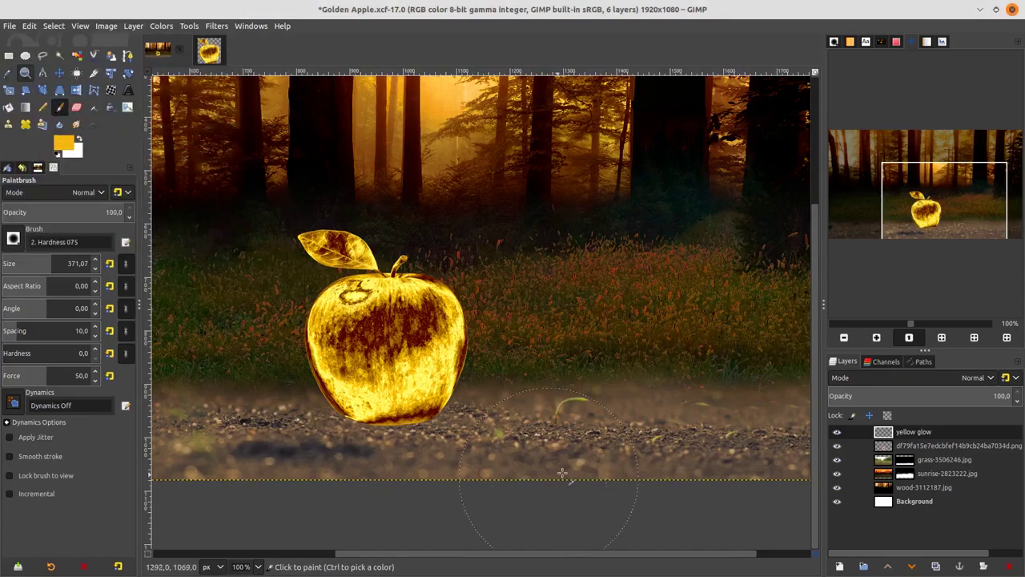
- Set the Paintbrush aspect ratio to 3.52 for a wide, flat brush tip
{"action": "key", "text": "minus"}
{"action": "key", "text": "minus"}
{"action": "key", "text": "plus"}
{"action": "left_click_drag", "start_coordinate": [56, 287], "coordinate": [53, 289]}
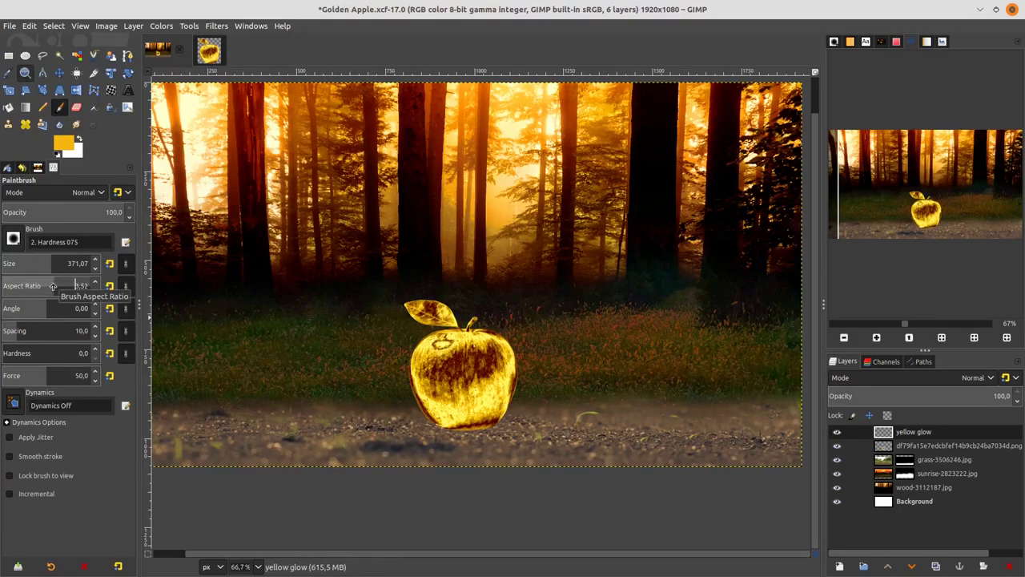
{"action": "key", "text": "plus"}
- Move the "yellow glow" layer directly below the golden apple layer
{"action": "left_click_drag", "start_coordinate": [457, 425], "coordinate": [449, 517]}
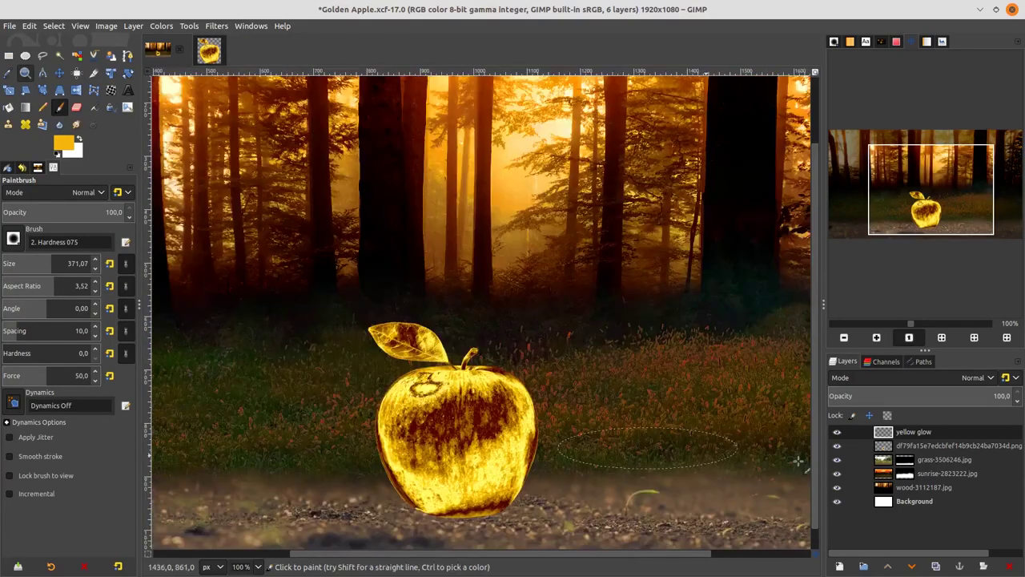
{"action": "left_click_drag", "start_coordinate": [934, 433], "coordinate": [938, 453]}
{"action": "scroll", "coordinate": [487, 526], "scroll_direction": "down", "scroll_amount": 1}
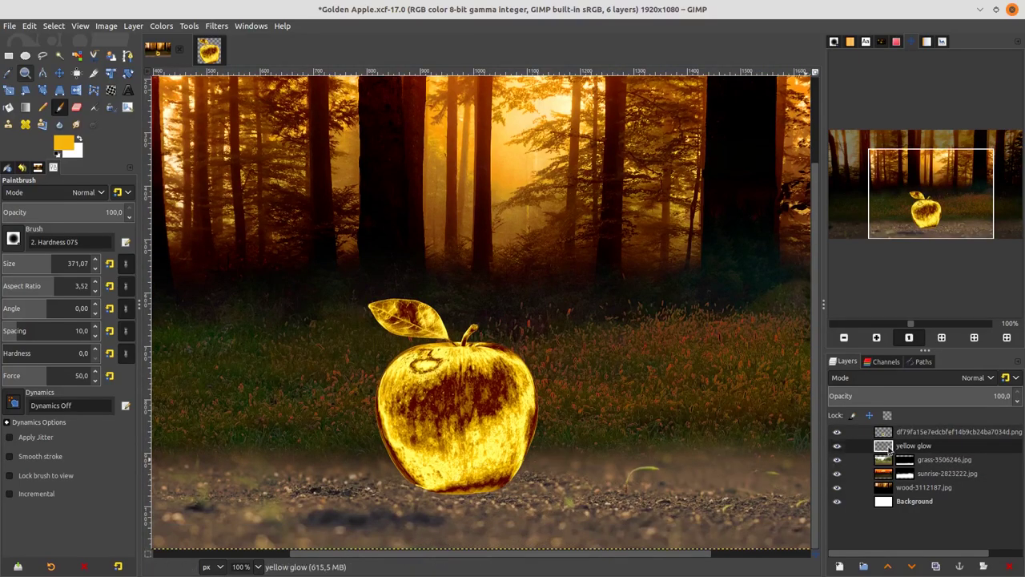
- Paint a flat golden-yellow pool of light on the soil beneath the apple on the "yellow glow" layer
{"action": "key", "text": "2"}
{"action": "mouse_move", "coordinate": [453, 474]}
{"action": "left_mouse_down"}
{"action": "mouse_move", "coordinate": [399, 470]}
{"action": "mouse_move", "coordinate": [501, 472]}
{"action": "mouse_move", "coordinate": [392, 466]}
{"action": "mouse_move", "coordinate": [510, 455]}
{"action": "mouse_move", "coordinate": [536, 467]}
{"action": "mouse_move", "coordinate": [354, 461]}
{"action": "mouse_move", "coordinate": [525, 454]}
{"action": "mouse_move", "coordinate": [464, 473]}
{"action": "mouse_move", "coordinate": [460, 497]}
{"action": "mouse_move", "coordinate": [544, 485]}
{"action": "mouse_move", "coordinate": [409, 491]}
{"action": "left_mouse_up"}
{"action": "scroll", "coordinate": [485, 495], "scroll_direction": "down", "scroll_amount": 2}
{"action": "scroll", "coordinate": [469, 503], "scroll_direction": "up", "scroll_amount": 1}
{"action": "scroll", "coordinate": [409, 490], "scroll_direction": "down", "scroll_amount": 1}
{"action": "scroll", "coordinate": [445, 464], "scroll_direction": "up", "scroll_amount": 1}
{"action": "key", "text": "ctrl+z"}
{"action": "key", "text": "ctrl+z"}
{"action": "mouse_move", "coordinate": [541, 466]}
{"action": "left_mouse_down"}
{"action": "mouse_move", "coordinate": [360, 471]}
{"action": "mouse_move", "coordinate": [640, 454]}
{"action": "left_mouse_up"}
{"action": "scroll", "coordinate": [609, 456], "scroll_direction": "down", "scroll_amount": 2}
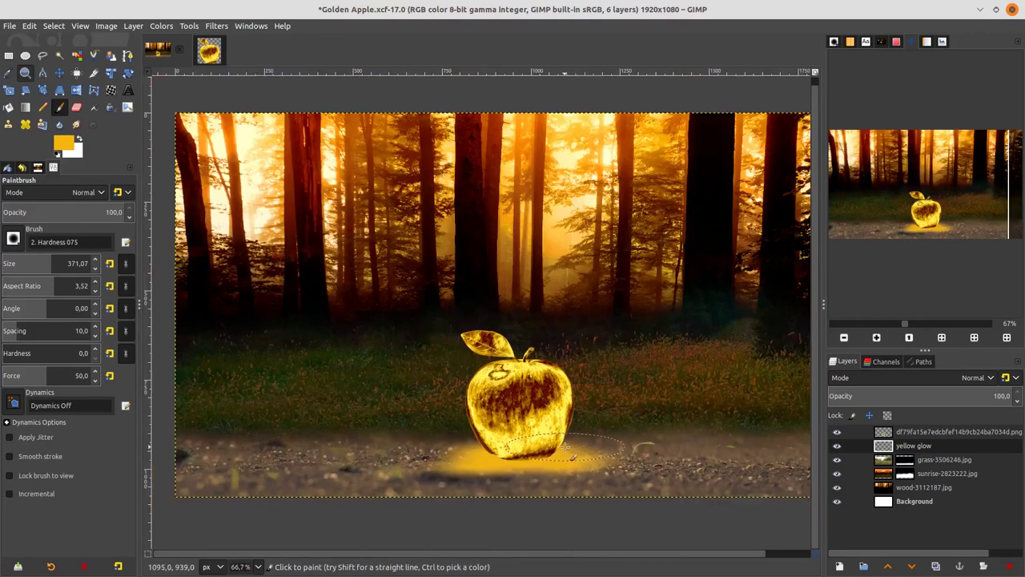
{"action": "left_click_drag", "start_coordinate": [547, 459], "coordinate": [602, 406]}
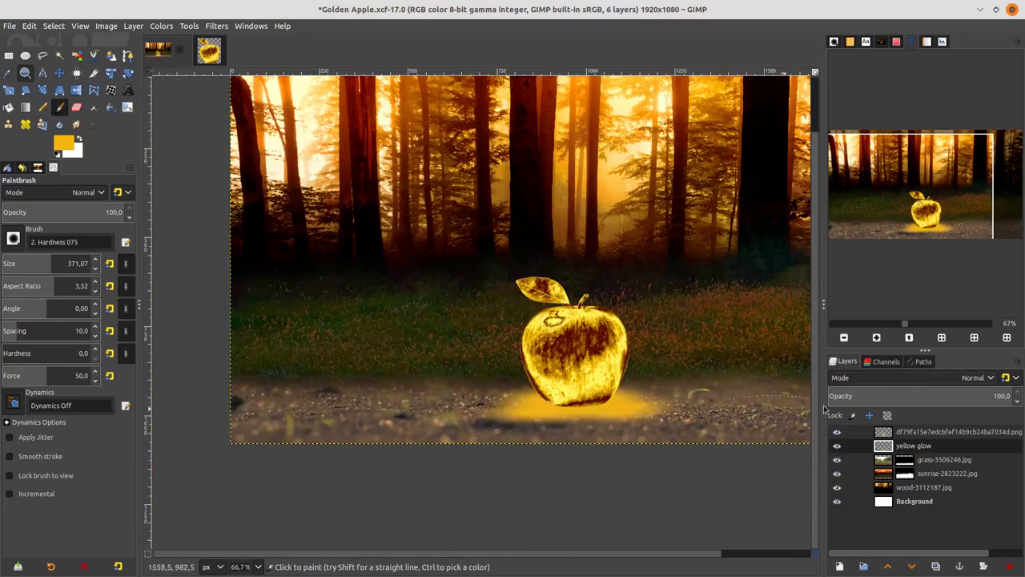
- Set the blend mode of the "yellow glow" layer to Dodge
{"action": "left_click", "coordinate": [908, 381]}
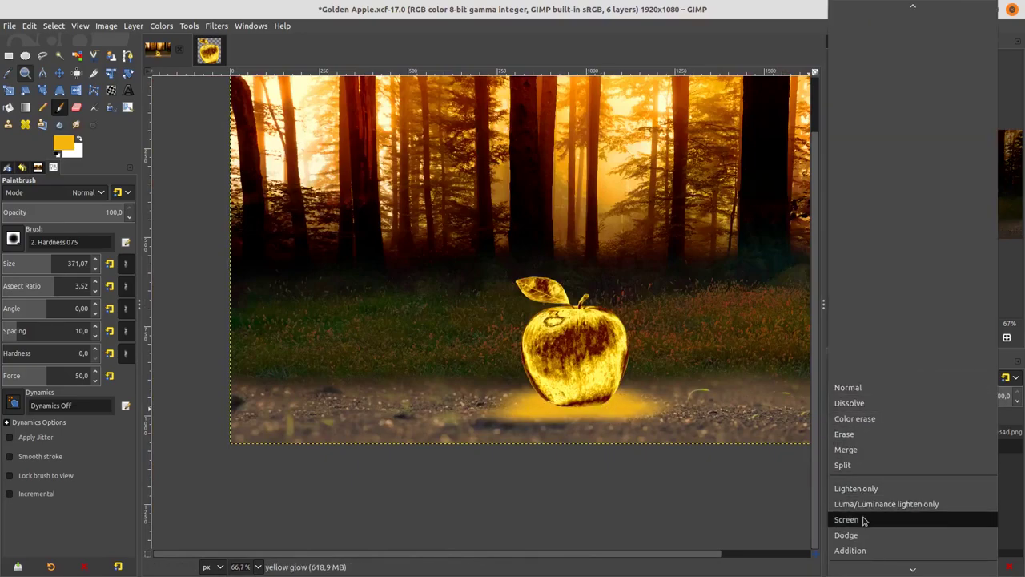
{"action": "left_click", "coordinate": [853, 535]}
{"action": "key", "text": "1"}
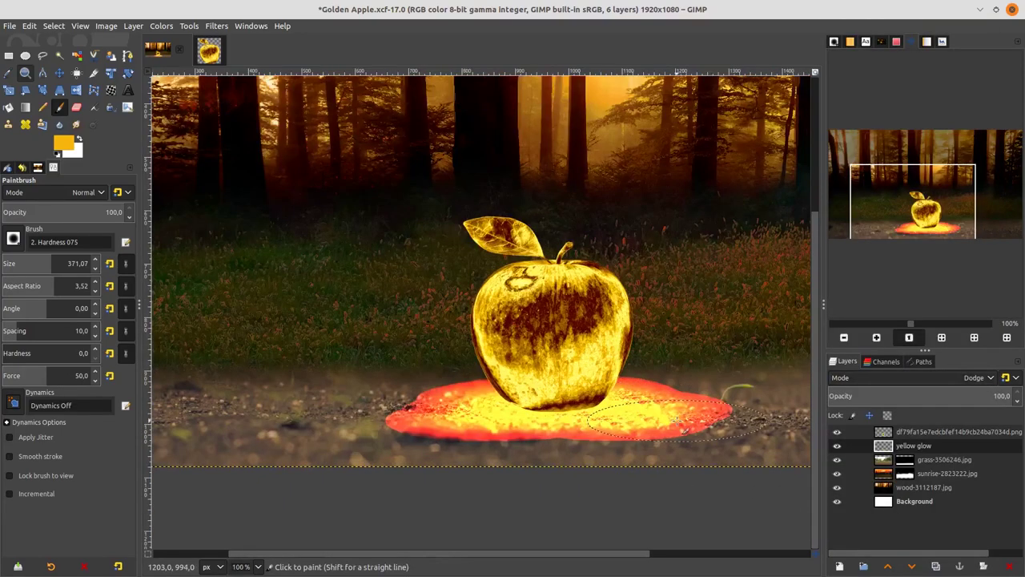
{"action": "scroll", "coordinate": [676, 422], "scroll_direction": "up", "scroll_amount": 3}
{"action": "scroll", "coordinate": [424, 429], "scroll_direction": "down", "scroll_amount": 3}
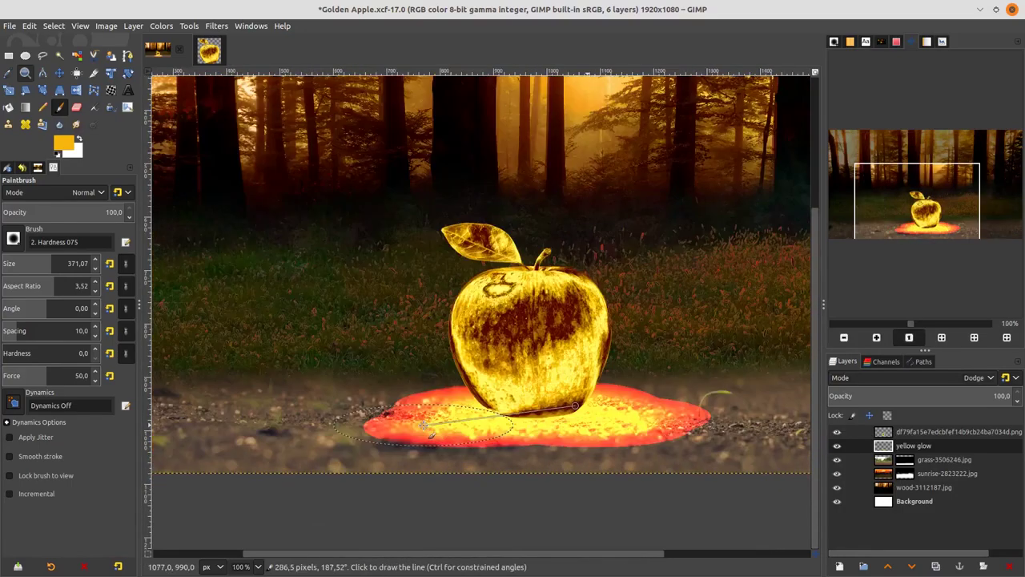
- Apply a Gaussian Blur with a size of 21.80 on both axes to the "yellow glow" layer
{"action": "left_click", "coordinate": [424, 425], "text": "shift"}
{"action": "key", "text": "ctrl+f"}
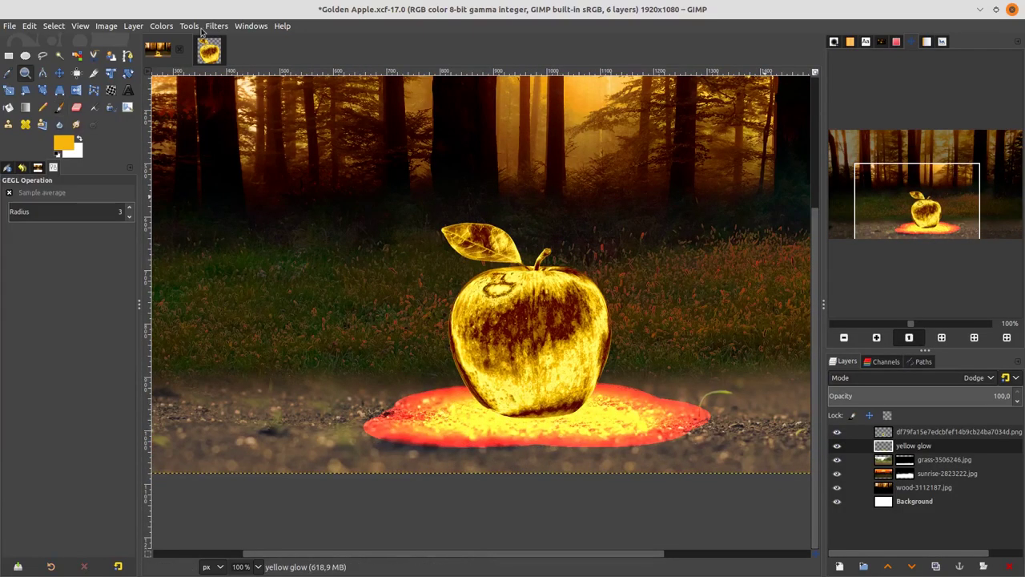
{"action": "left_click", "coordinate": [214, 26]}
{"action": "mouse_move", "coordinate": [289, 102]}
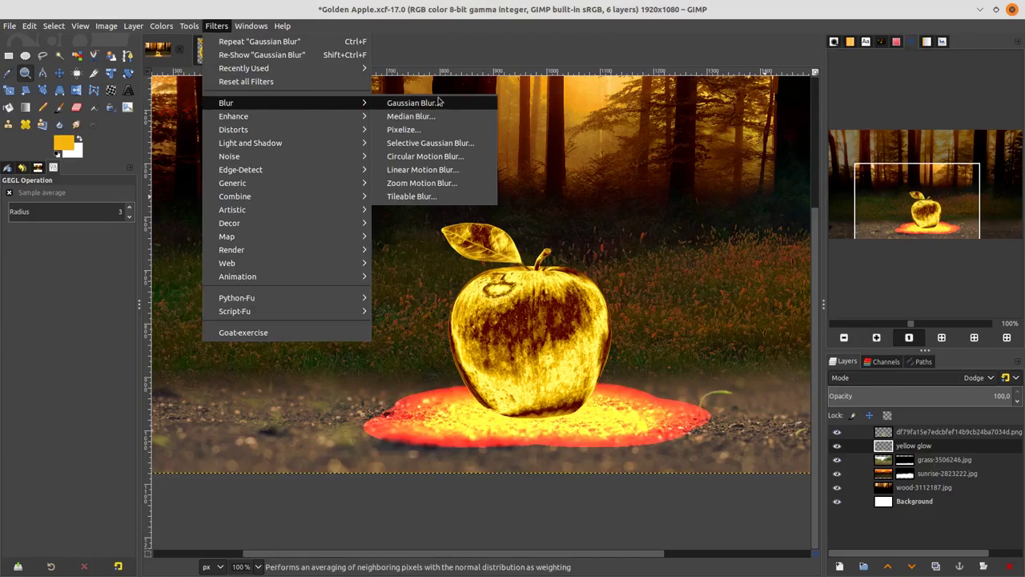
{"action": "left_click", "coordinate": [405, 102]}
{"action": "left_click_drag", "start_coordinate": [746, 75], "coordinate": [762, 76]}
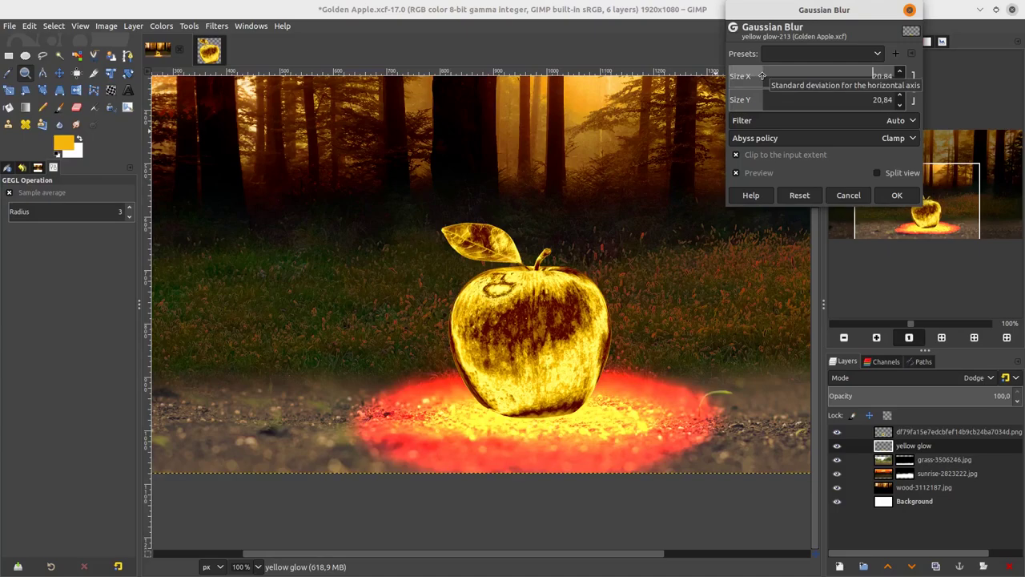
{"action": "left_click_drag", "start_coordinate": [763, 75], "coordinate": [765, 75]}
{"action": "scroll", "coordinate": [660, 272], "scroll_direction": "down", "scroll_amount": 1}
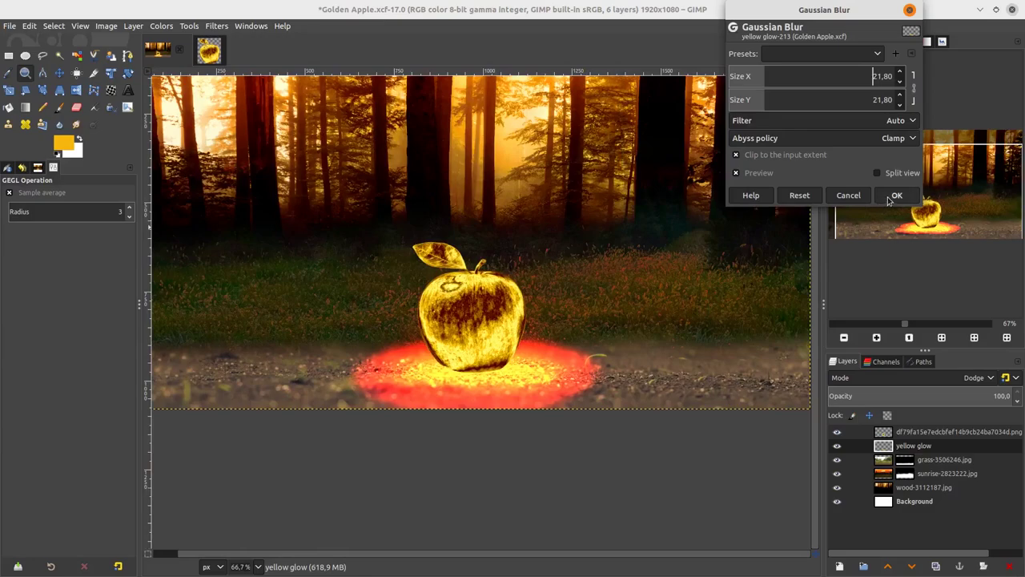
{"action": "left_click", "coordinate": [893, 196]}
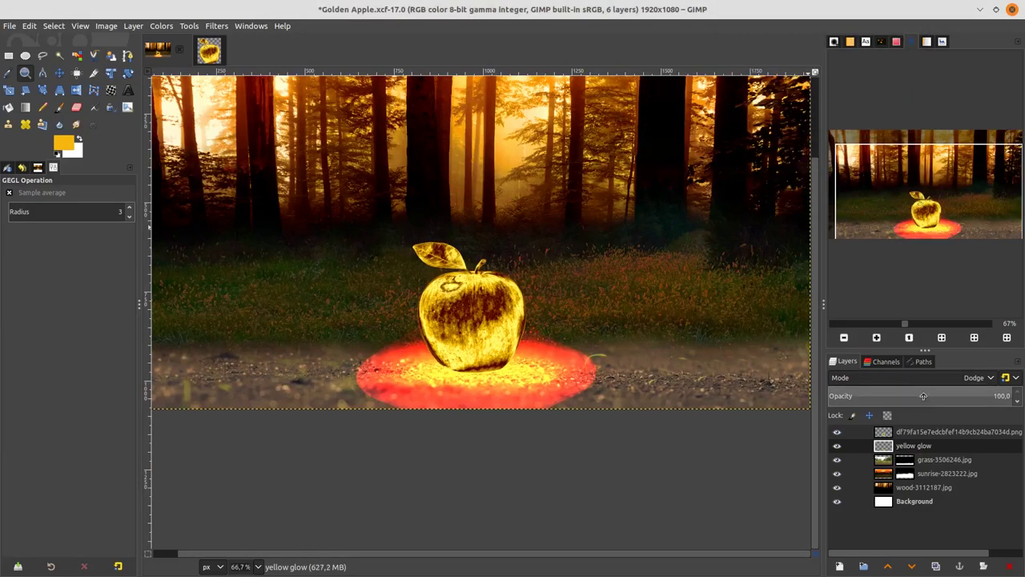
- Set the opacity of the "yellow glow" layer to 41.4
{"action": "scroll", "coordinate": [550, 399], "scroll_direction": "up", "scroll_amount": 1}
{"action": "left_click_drag", "start_coordinate": [561, 392], "coordinate": [723, 392]}
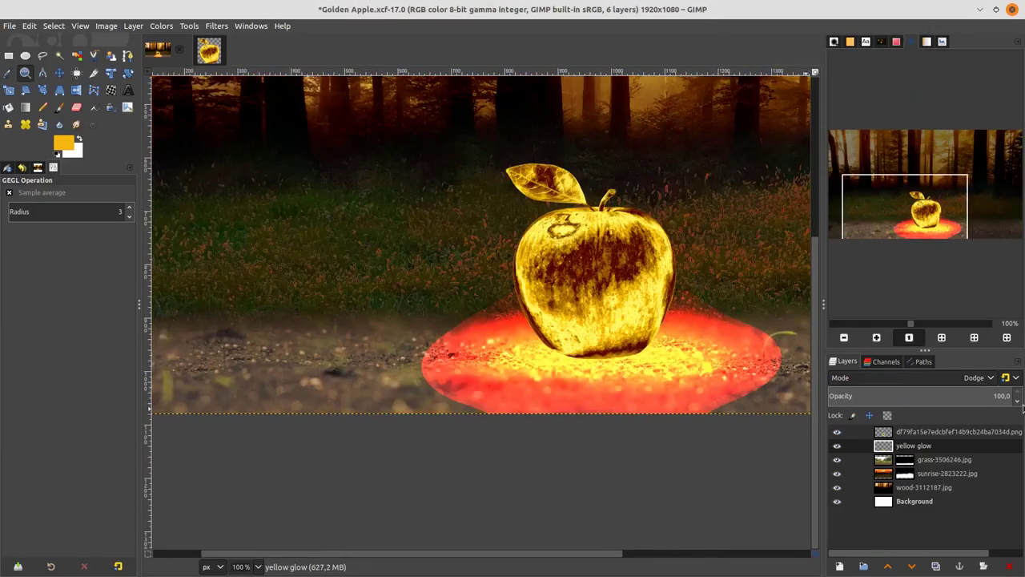
{"action": "left_click_drag", "start_coordinate": [967, 393], "coordinate": [900, 387]}
{"action": "left_click_drag", "start_coordinate": [646, 406], "coordinate": [453, 499]}
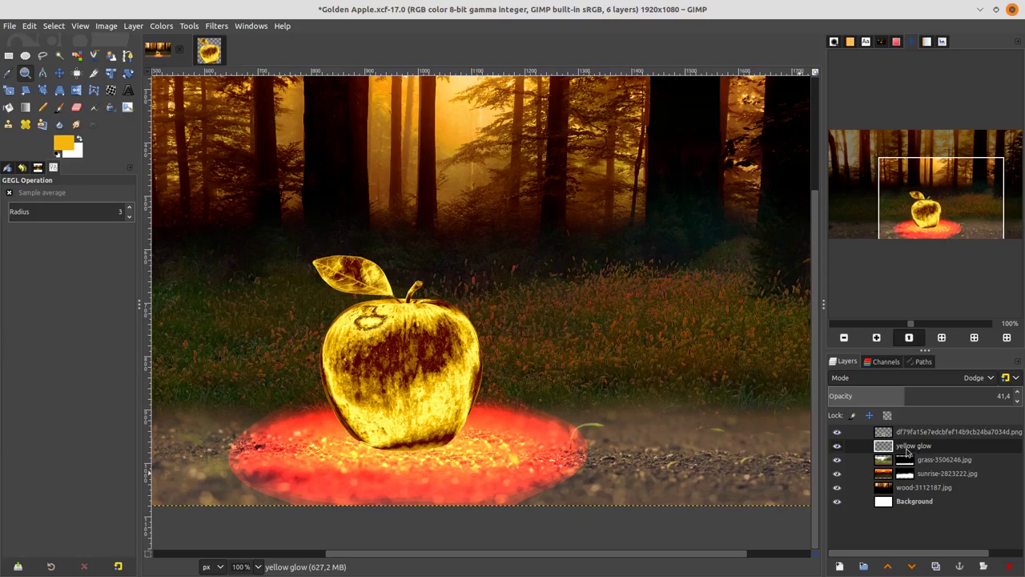
- Add a white (full opacity) layer mask to the "yellow glow" layer
{"action": "scroll", "coordinate": [442, 478], "scroll_direction": "up", "scroll_amount": 1}
{"action": "scroll", "coordinate": [546, 409], "scroll_direction": "left", "scroll_amount": 5}
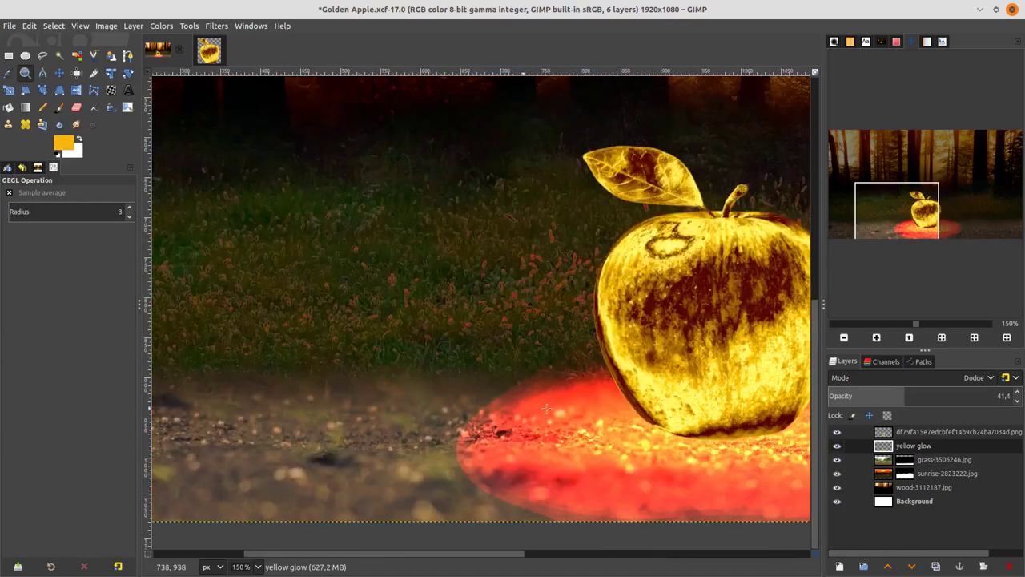
{"action": "scroll", "coordinate": [575, 496], "scroll_direction": "right", "scroll_amount": 3}
{"action": "right_click", "coordinate": [933, 446]}
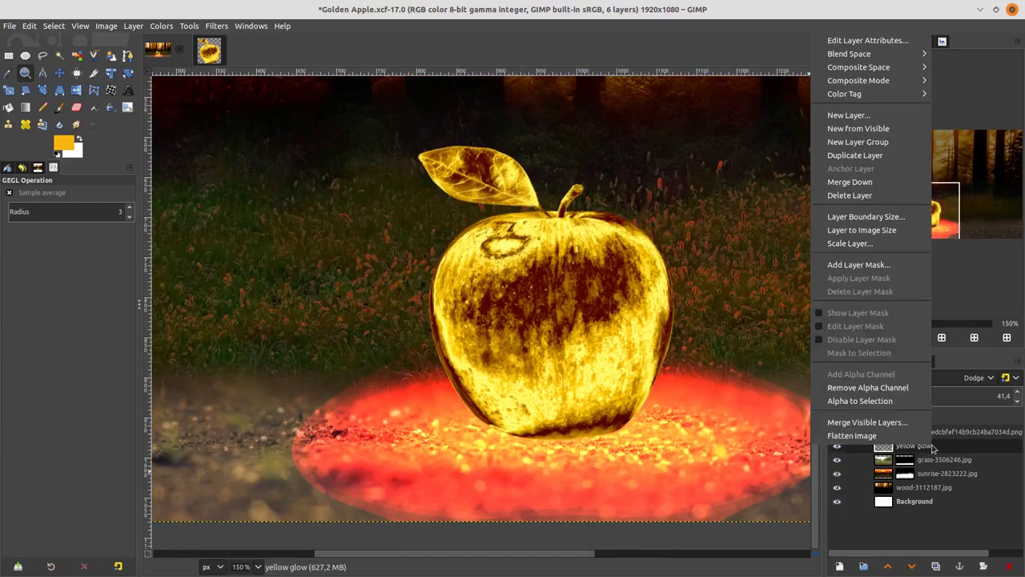
{"action": "left_click", "coordinate": [858, 264]}
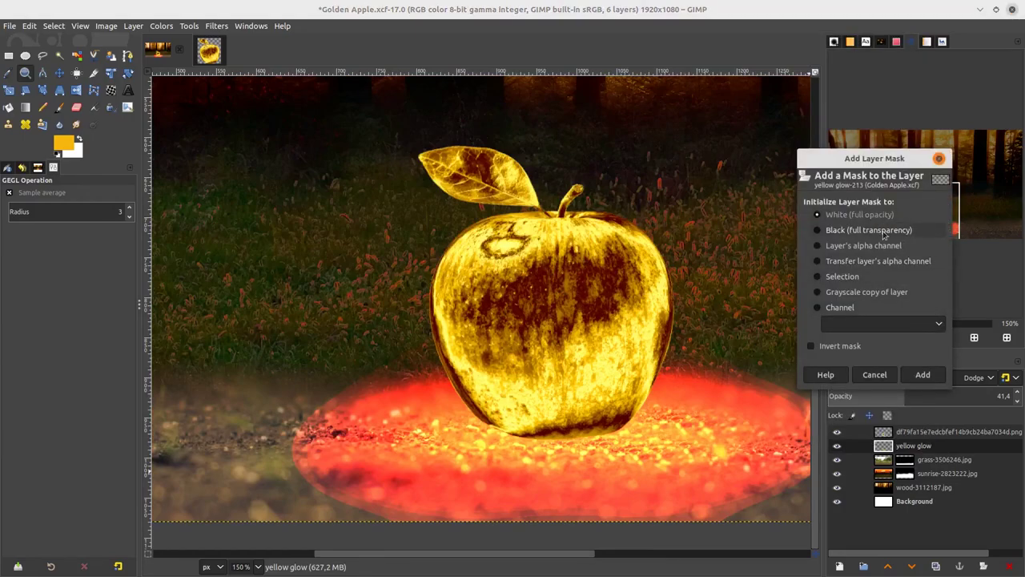
{"action": "left_click", "coordinate": [924, 375]}
{"action": "key", "text": "1"}
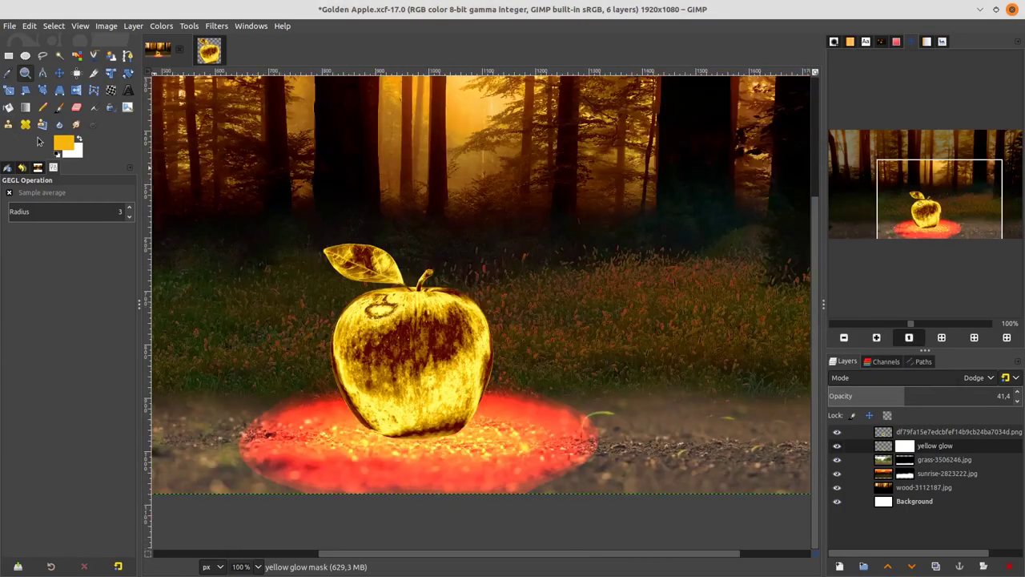
- Mask away the outer edges of the glow around the apple's base with a black Paintbrush at hardness 19.4
{"action": "left_click", "coordinate": [56, 155]}
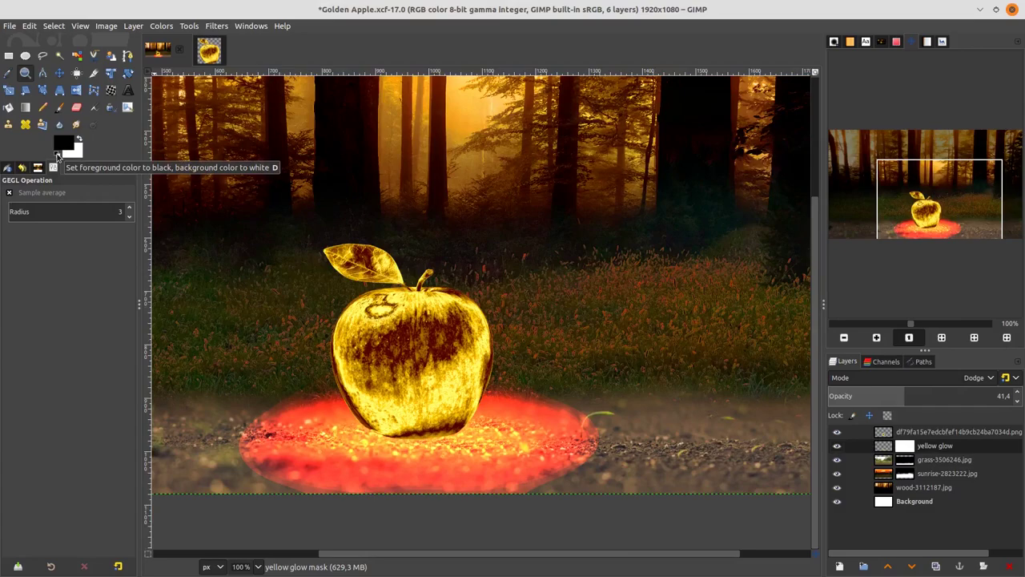
{"action": "left_click", "coordinate": [59, 106]}
{"action": "scroll", "coordinate": [398, 451], "scroll_direction": "left", "scroll_amount": 4}
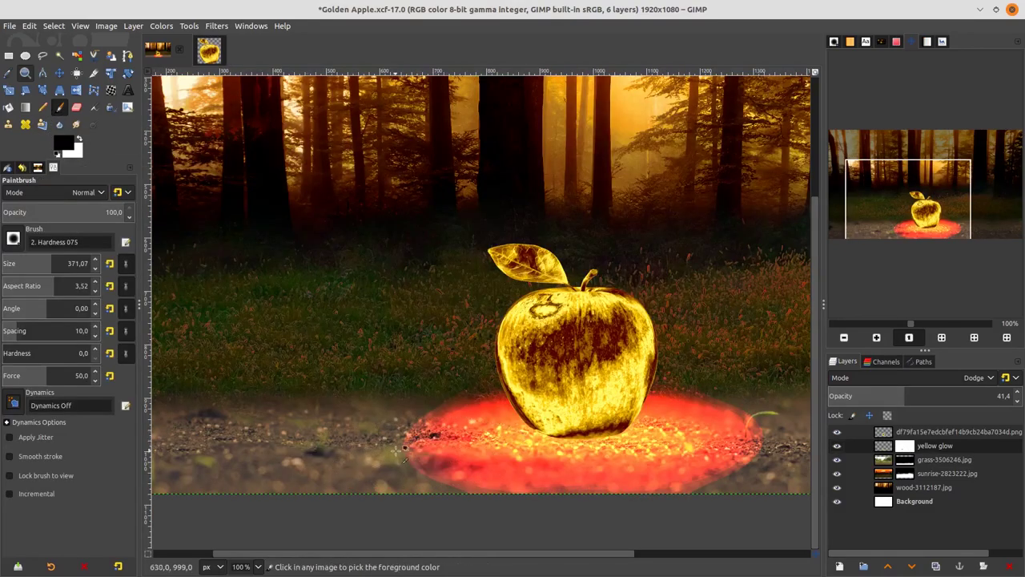
{"action": "left_click", "coordinate": [19, 350]}
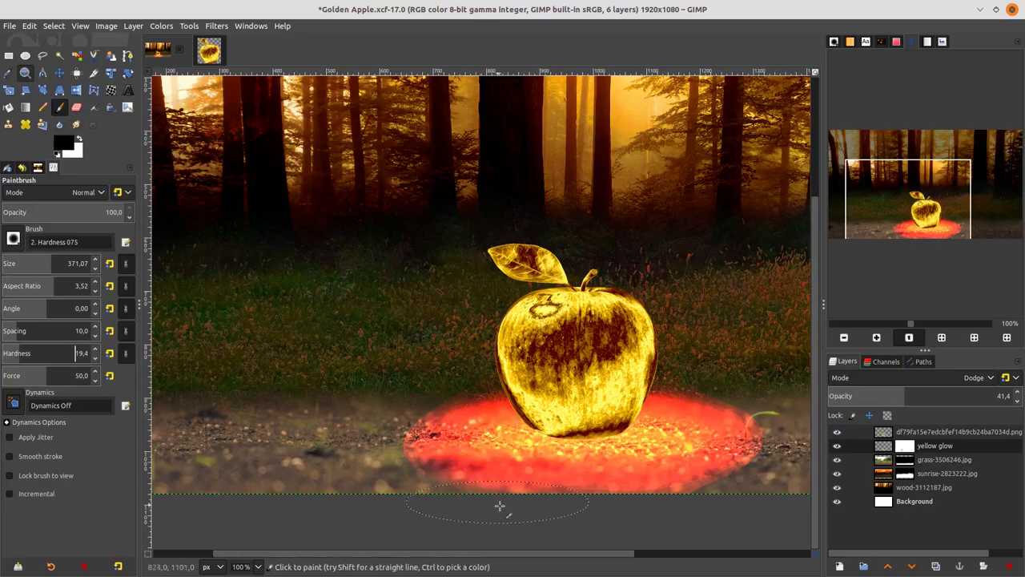
{"action": "scroll", "coordinate": [500, 505], "scroll_direction": "up", "scroll_amount": 2}
{"action": "left_click", "coordinate": [367, 486]}
{"action": "scroll", "coordinate": [520, 481], "scroll_direction": "right", "scroll_amount": 3}
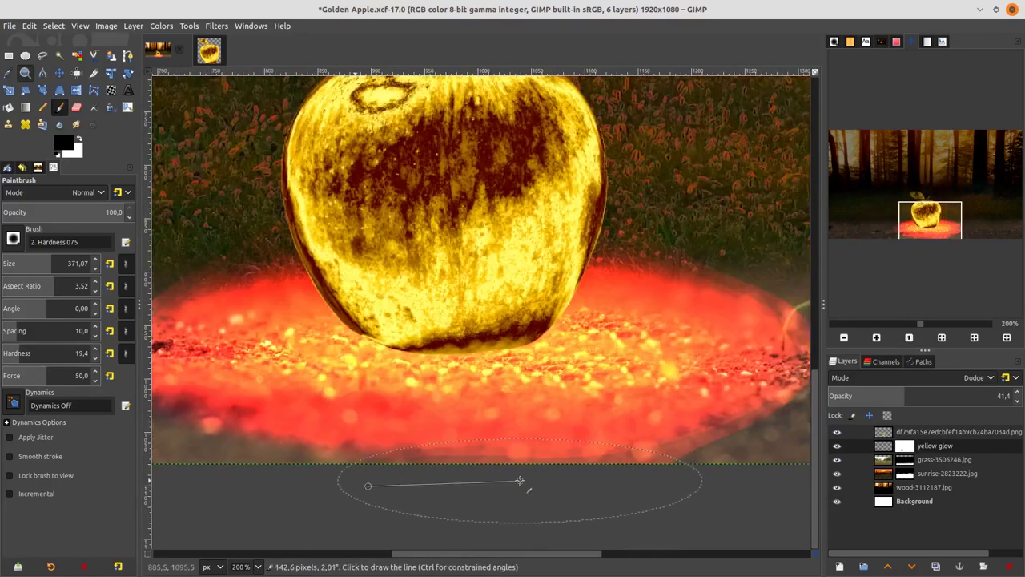
{"action": "scroll", "coordinate": [520, 480], "scroll_direction": "right", "scroll_amount": 5}
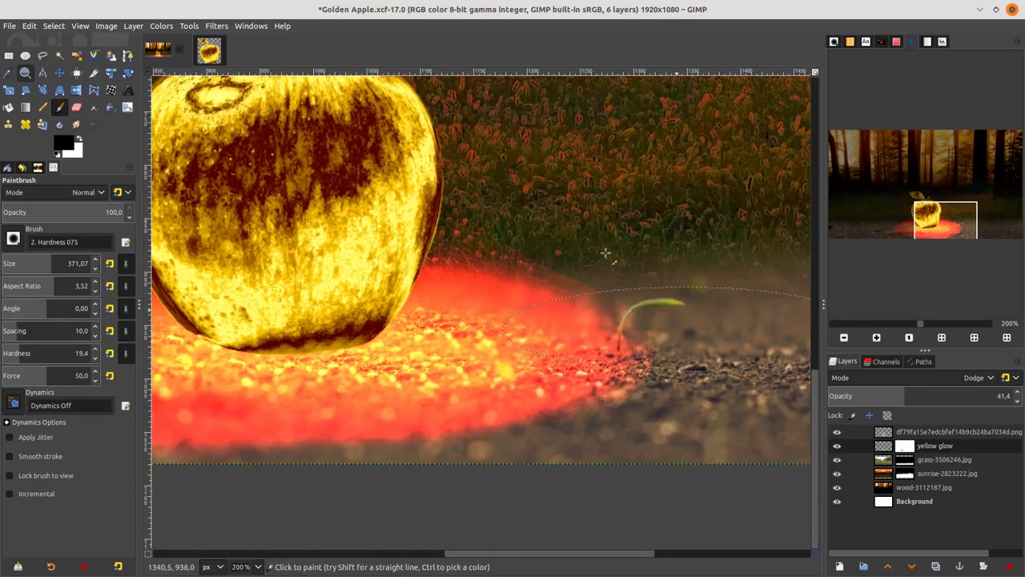
{"action": "key", "text": "1"}
{"action": "mouse_move", "coordinate": [471, 267]}
{"action": "left_mouse_down"}
{"action": "mouse_move", "coordinate": [408, 305]}
{"action": "mouse_move", "coordinate": [441, 288]}
{"action": "mouse_move", "coordinate": [447, 367]}
{"action": "mouse_move", "coordinate": [544, 373]}
{"action": "mouse_move", "coordinate": [536, 364]}
{"action": "mouse_move", "coordinate": [686, 357]}
{"action": "left_mouse_up"}
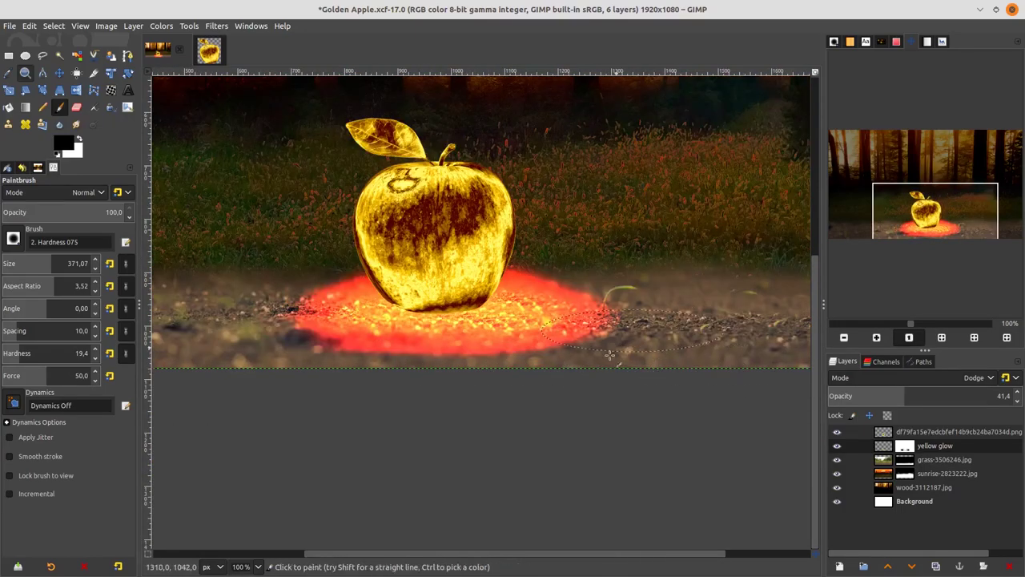
{"action": "key", "text": "plus"}
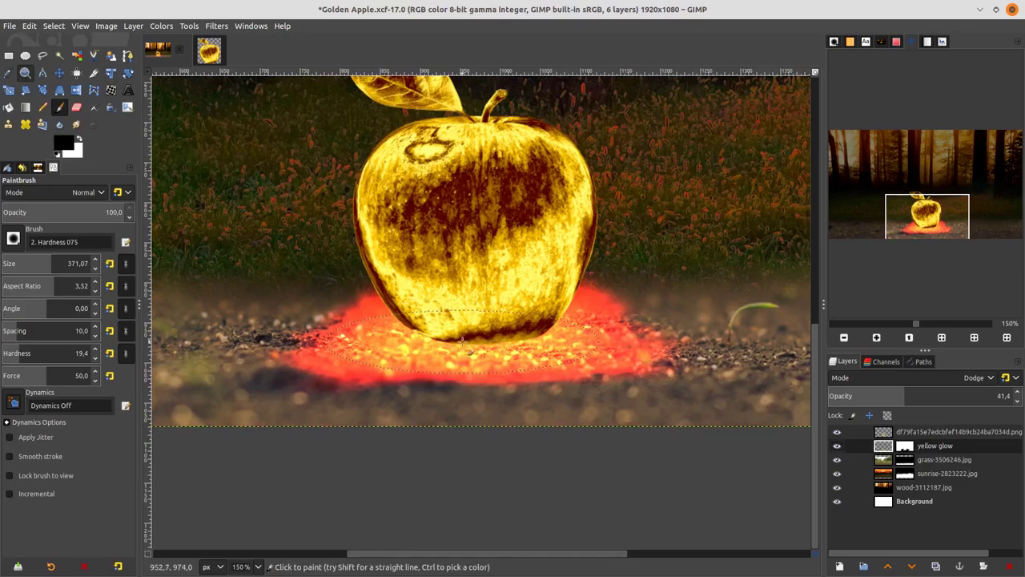
- Shift the hue of the "yellow glow" layer's own pixels by 15.6 with Hue-Saturation
{"action": "key", "text": "1"}
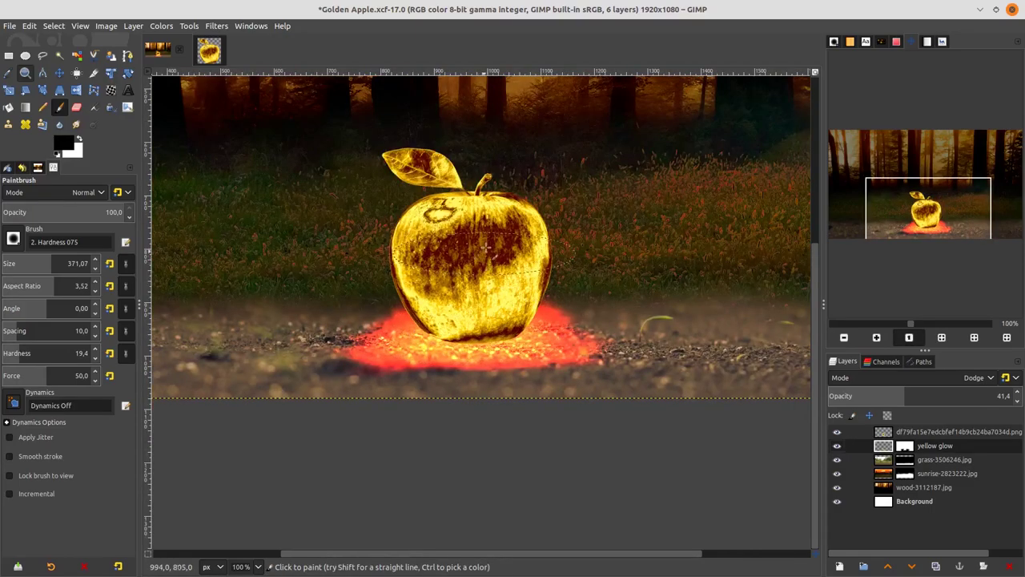
{"action": "left_click", "coordinate": [160, 26]}
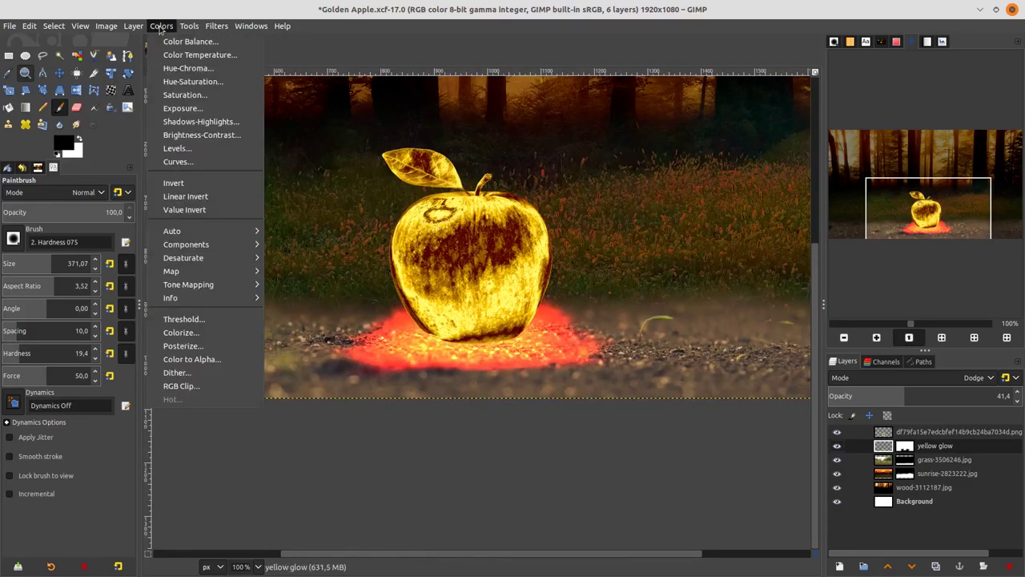
{"action": "left_click", "coordinate": [194, 86]}
{"action": "left_click", "coordinate": [821, 226]}
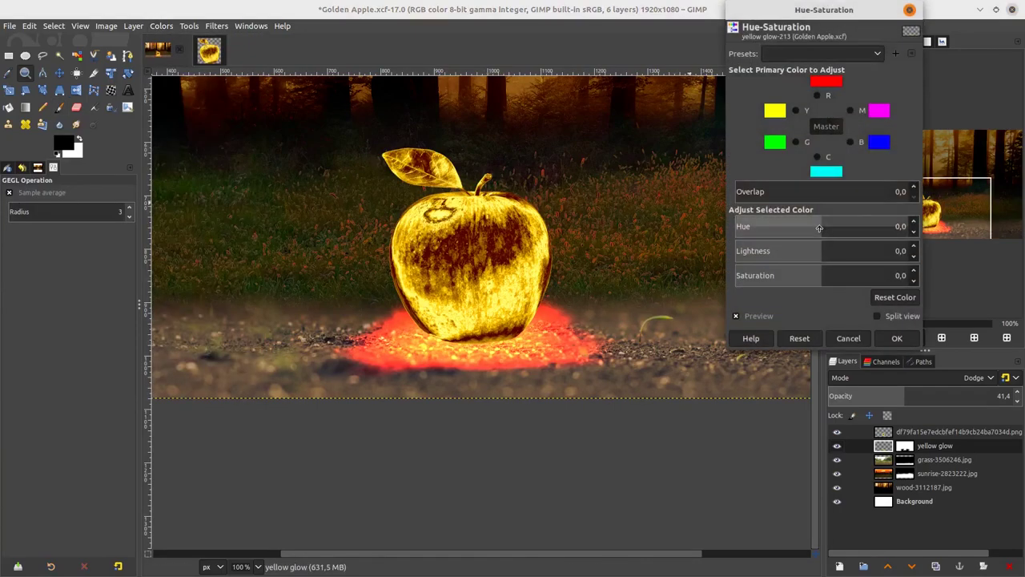
{"action": "left_click_drag", "start_coordinate": [822, 227], "coordinate": [828, 227]}
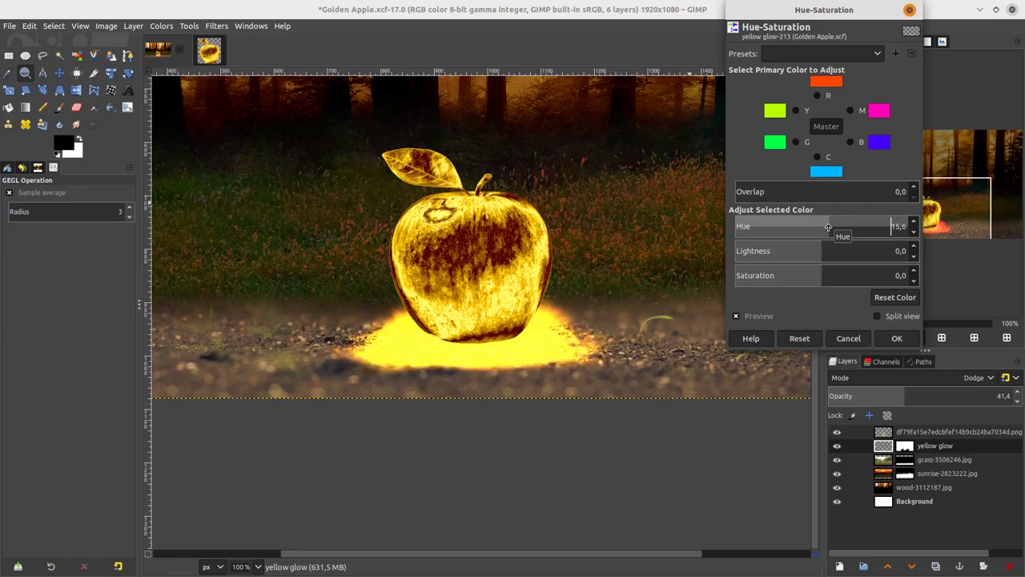
{"action": "left_click", "coordinate": [894, 337]}
- Lower the opacity of the "yellow glow" layer to 2.3 and save the image
{"action": "left_click", "coordinate": [878, 395]}
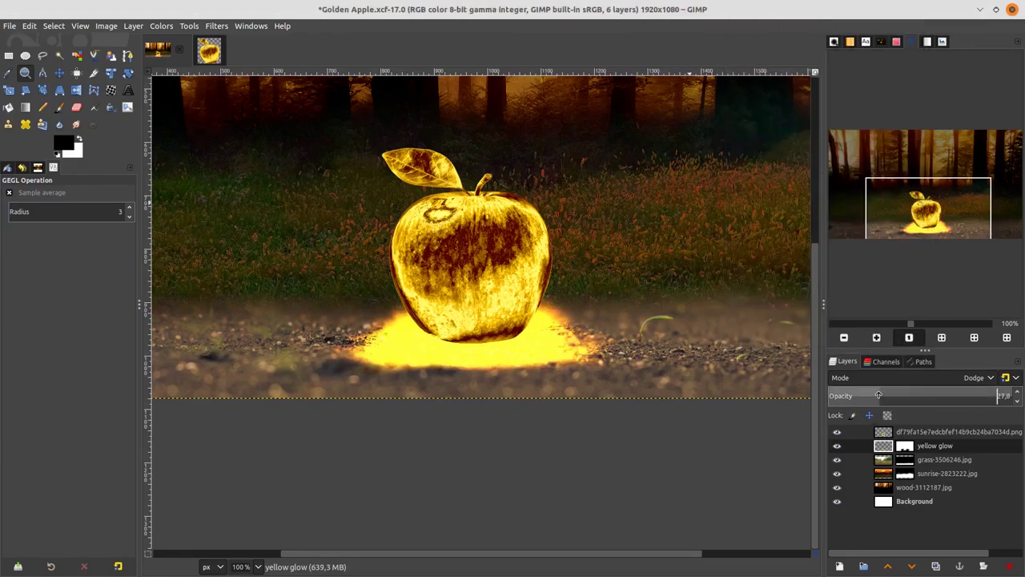
{"action": "left_click_drag", "start_coordinate": [846, 396], "coordinate": [835, 396]}
{"action": "scroll", "coordinate": [574, 350], "scroll_direction": "down", "scroll_amount": 2}
{"action": "scroll", "coordinate": [595, 373], "scroll_direction": "up", "scroll_amount": 1}
{"action": "key", "text": "ctrl+s"}
{"action": "key", "text": "2"}
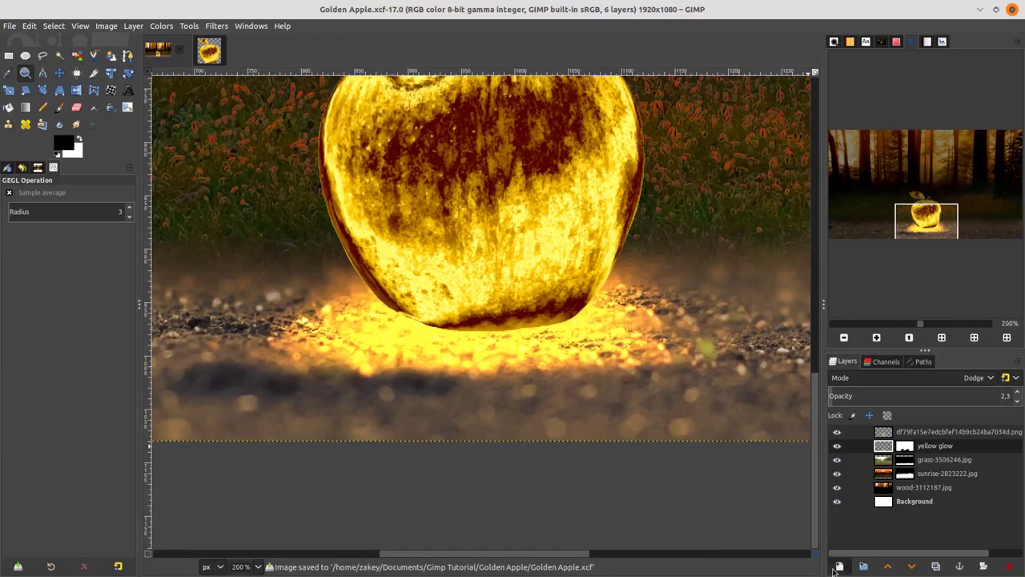
- Add a new transparent 1920 × 1080 layer named "shadow" above the "yellow glow" layer
{"action": "left_click", "coordinate": [836, 568]}
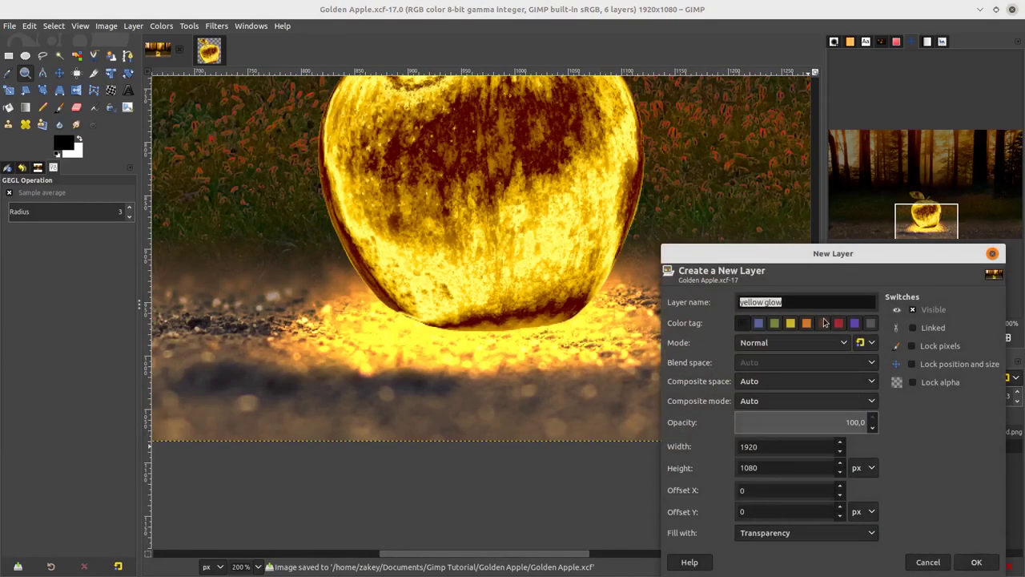
{"action": "type", "text": "shadow"}
{"action": "key", "text": "Return"}
- Paint a black contact shadow under the apple's base with the Paintbrush at size 190.19 and hardness 19.4, and save the image
{"action": "left_click", "coordinate": [63, 108]}
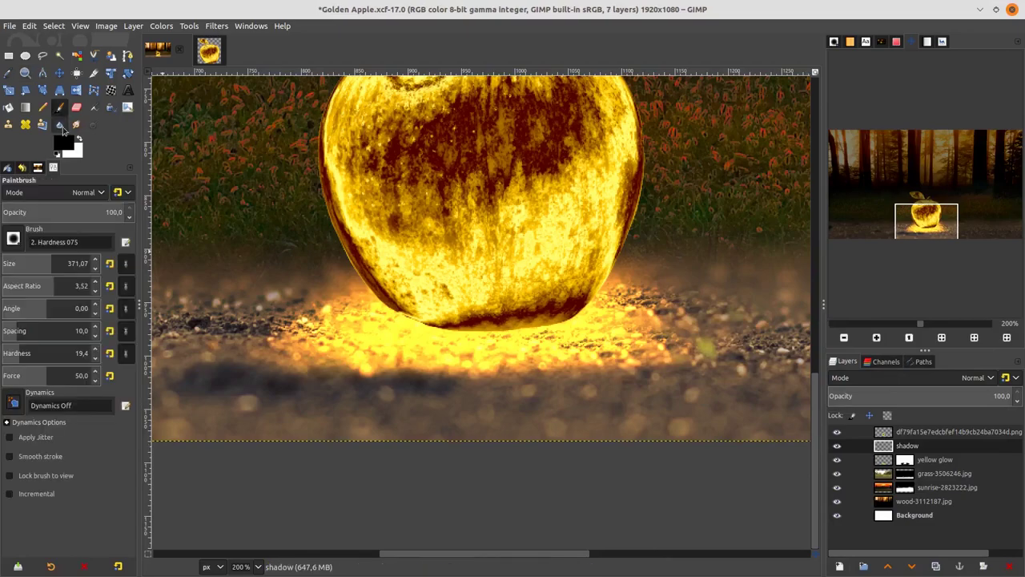
{"action": "left_click", "coordinate": [26, 263]}
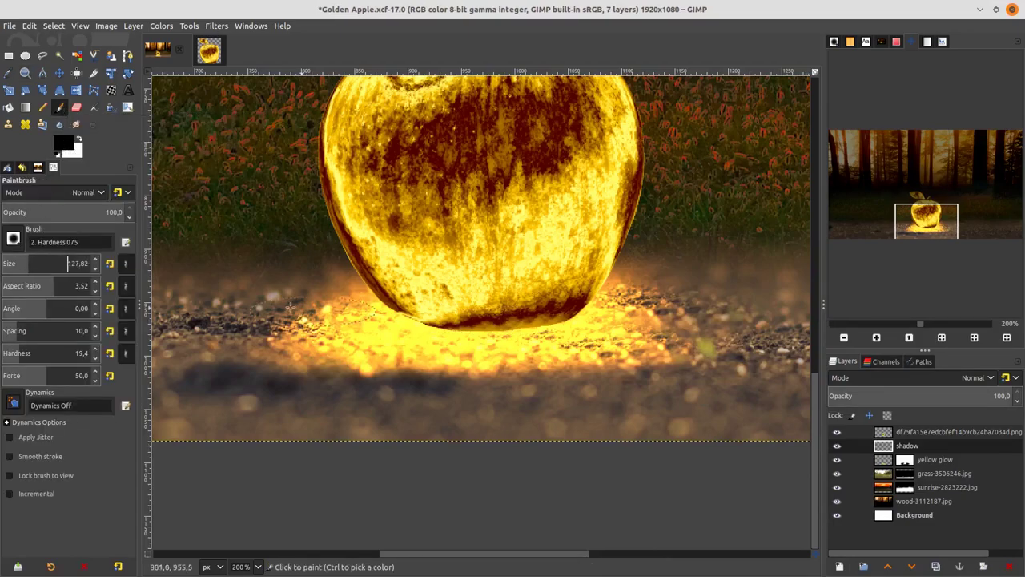
{"action": "mouse_move", "coordinate": [483, 320]}
{"action": "left_mouse_down"}
{"action": "mouse_move", "coordinate": [408, 320]}
{"action": "mouse_move", "coordinate": [480, 312]}
{"action": "left_mouse_up"}
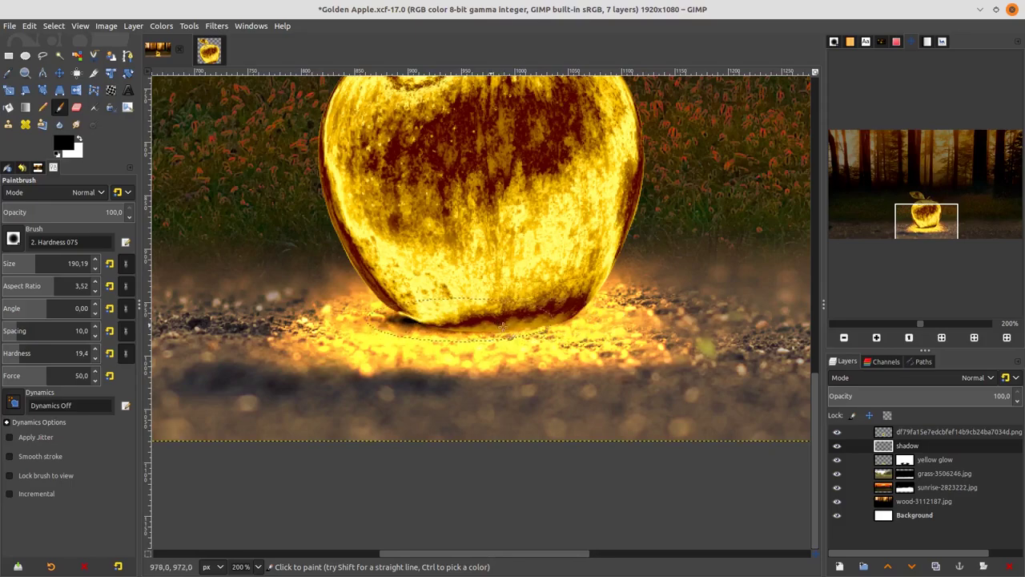
{"action": "scroll", "coordinate": [466, 319], "scroll_direction": "down", "scroll_amount": 1}
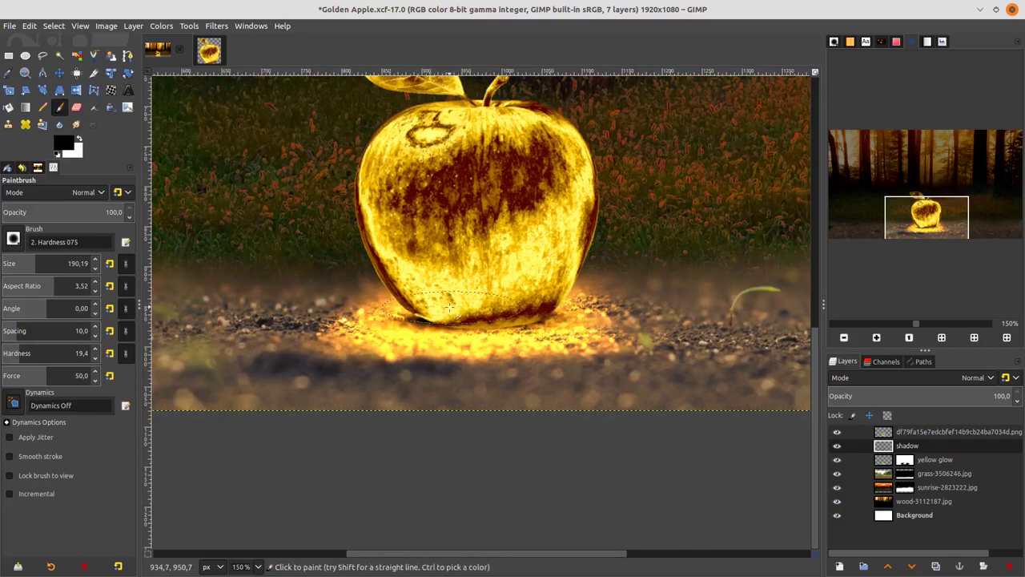
{"action": "scroll", "coordinate": [478, 324], "scroll_direction": "down", "scroll_amount": 3}
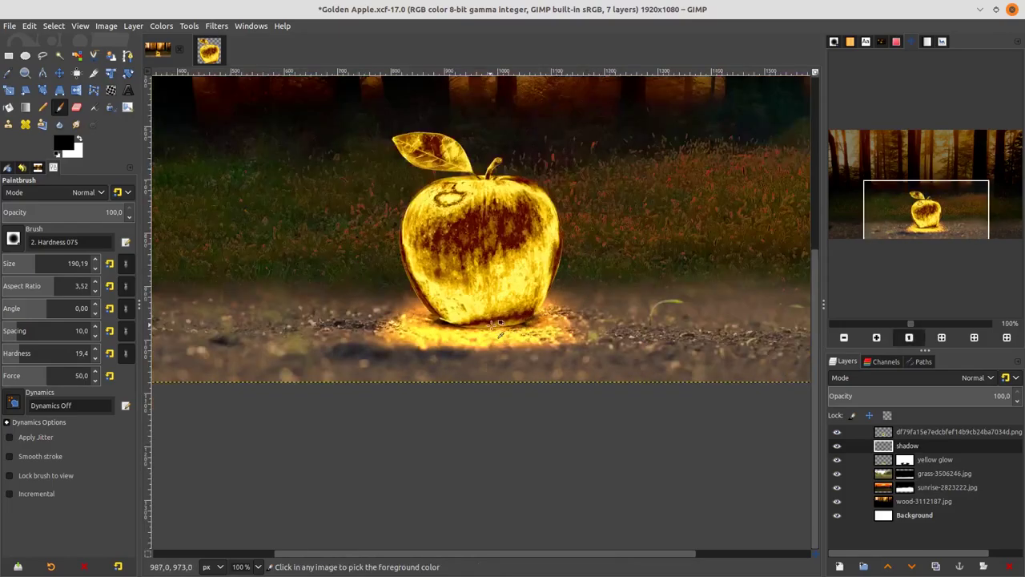
{"action": "scroll", "coordinate": [498, 321], "scroll_direction": "up", "scroll_amount": 3}
{"action": "scroll", "coordinate": [499, 319], "scroll_direction": "down", "scroll_amount": 5}
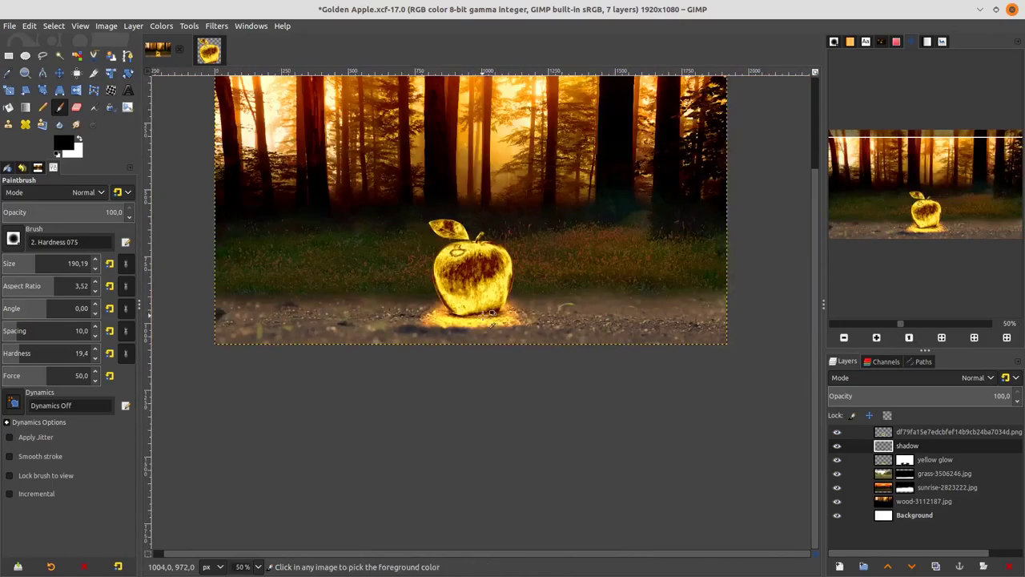
{"action": "key", "text": "ctrl+s"}
{"action": "scroll", "coordinate": [481, 313], "scroll_direction": "up", "scroll_amount": 6}
{"action": "scroll", "coordinate": [478, 308], "scroll_direction": "down", "scroll_amount": 5}
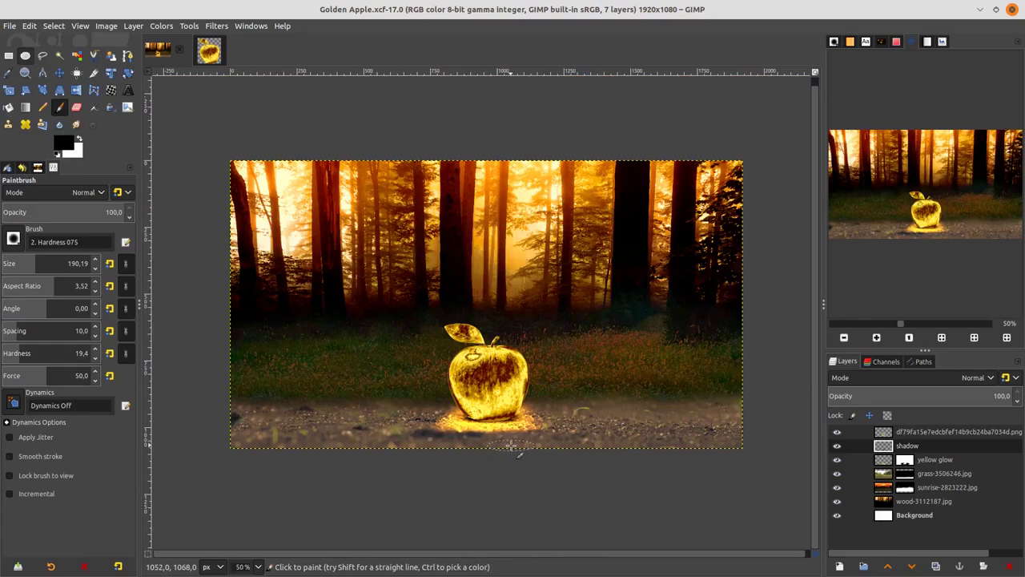
- Darken the grass-3506246.jpg layer with Curves by lowering the Value curve to about x 100, y 38, and save the image
{"action": "left_click", "coordinate": [883, 478]}
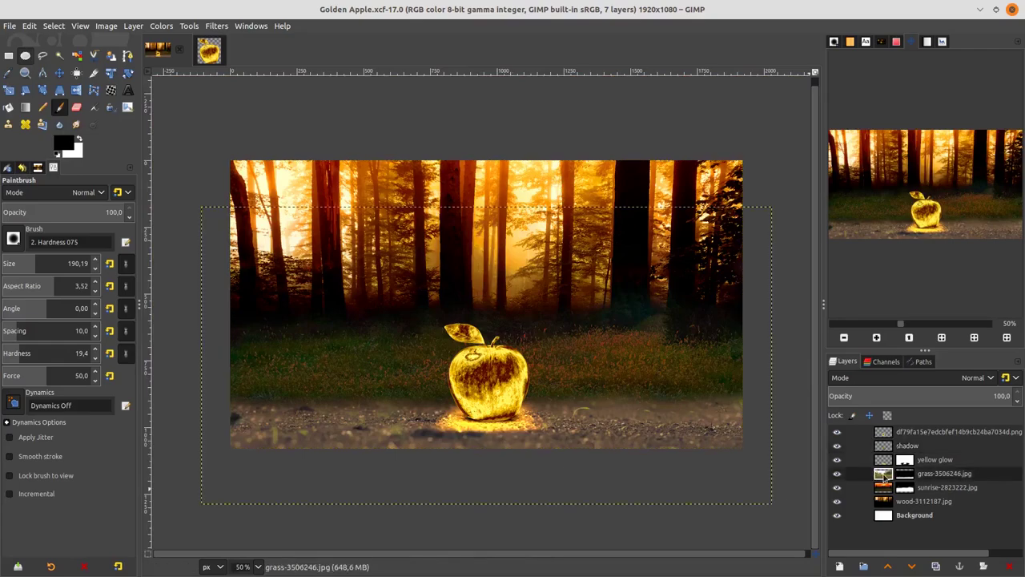
{"action": "left_click", "coordinate": [161, 26]}
{"action": "left_click", "coordinate": [237, 162]}
{"action": "left_click_drag", "start_coordinate": [850, 175], "coordinate": [842, 215]}
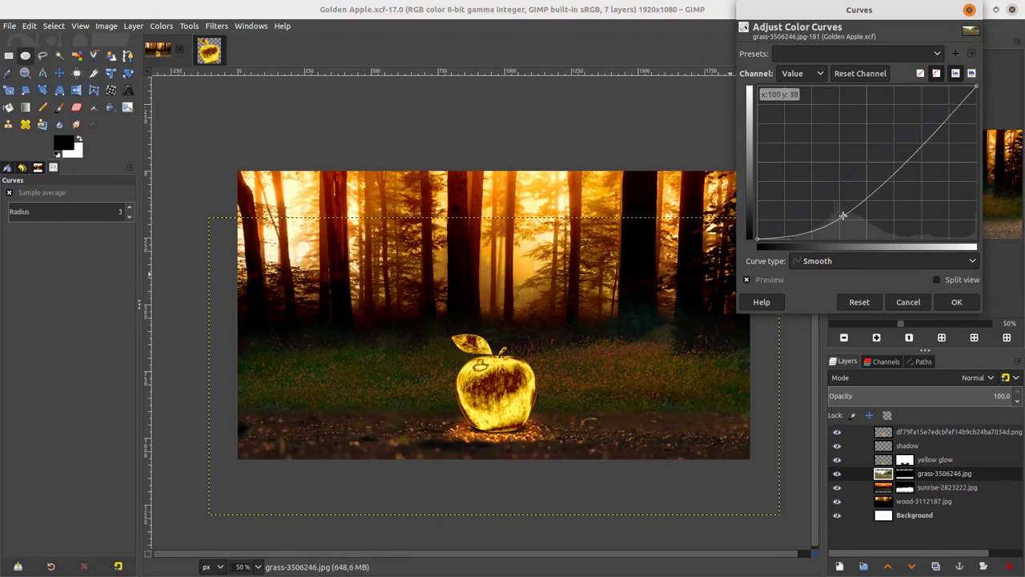
{"action": "left_click", "coordinate": [956, 302]}
{"action": "key", "text": "ctrl+s"}
- Choose the Sparks brush for the Paintbrush and add a transparent 1920 × 1080 layer named "sparkles" above the apple layer
{"action": "scroll", "coordinate": [544, 353], "scroll_direction": "up", "scroll_amount": 1}
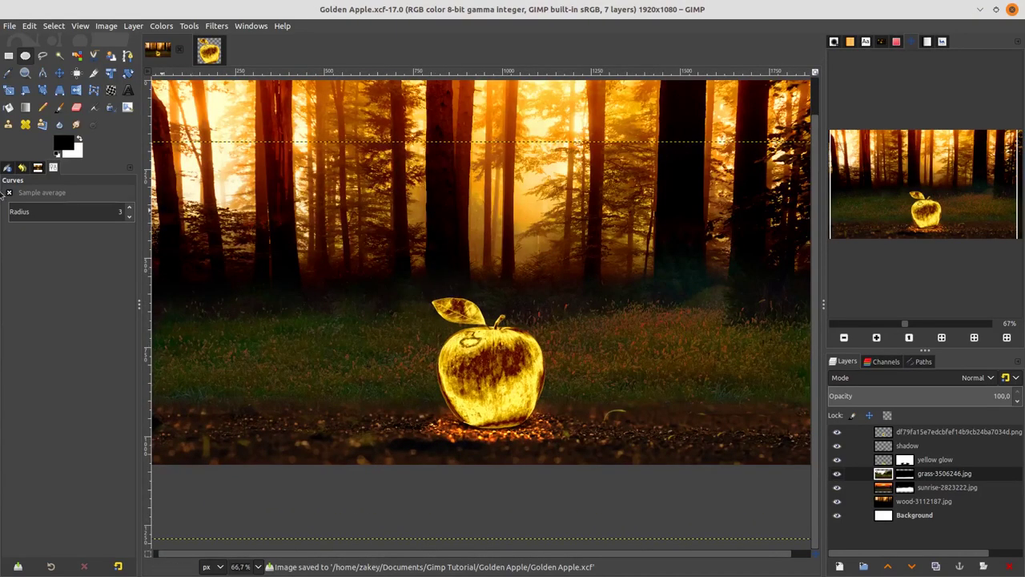
{"action": "left_click", "coordinate": [60, 111]}
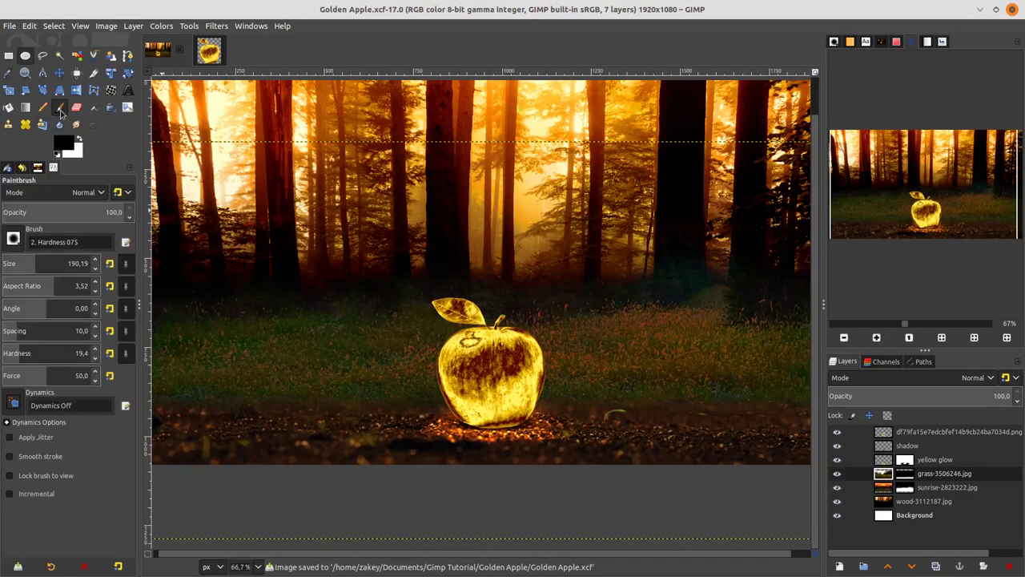
{"action": "left_click", "coordinate": [13, 239]}
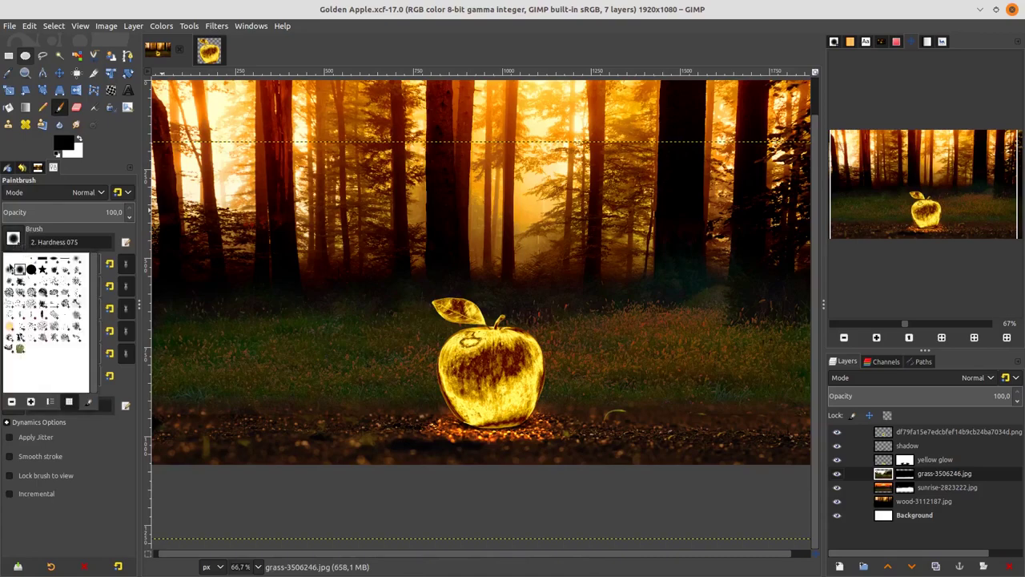
{"action": "left_click", "coordinate": [9, 328]}
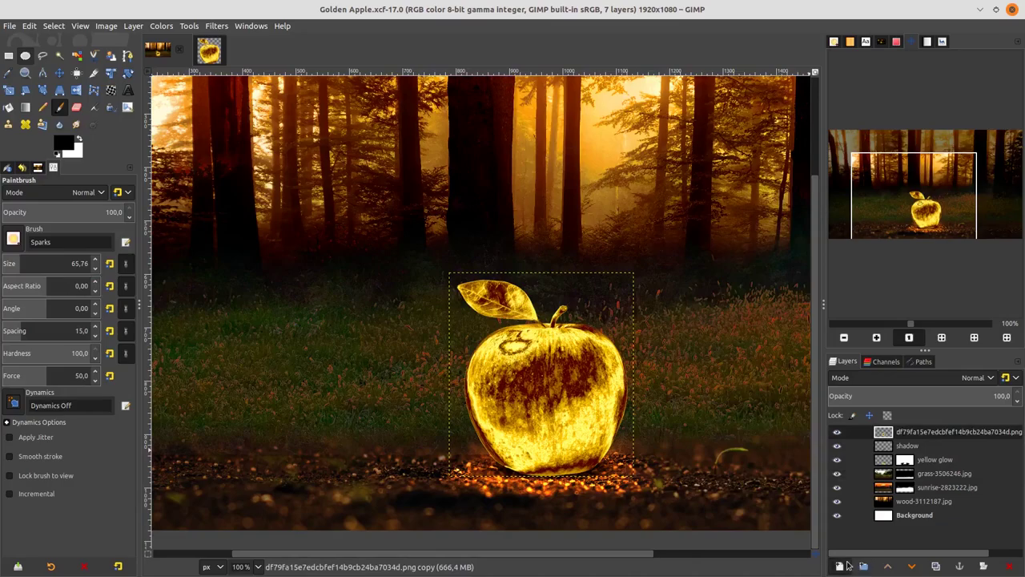
{"action": "key", "text": "shift+ctrl+n"}
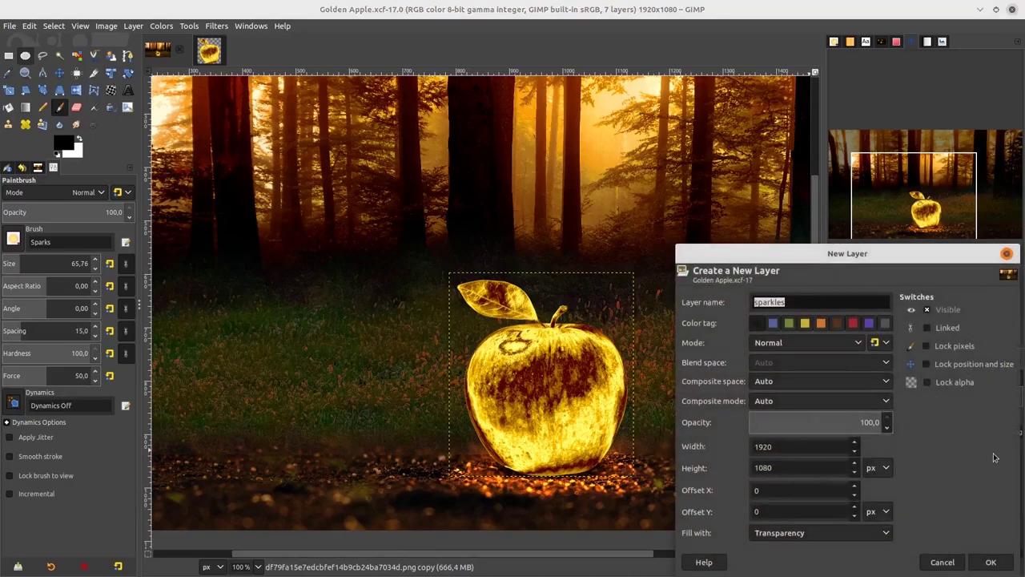
{"action": "left_click", "coordinate": [992, 563]}
- Stamp a few small sparkles around the tip of the apple's leaf with the Sparks brush at size 65.76
{"action": "scroll", "coordinate": [209, 233], "scroll_direction": "down", "scroll_amount": 1}
{"action": "scroll", "coordinate": [356, 296], "scroll_direction": "left", "scroll_amount": 1}
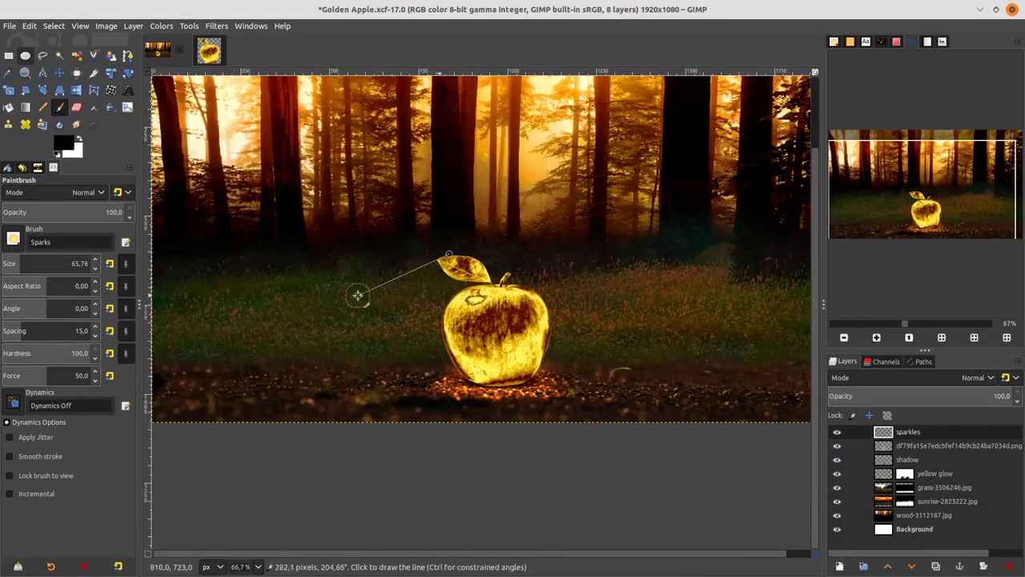
{"action": "scroll", "coordinate": [453, 274], "scroll_direction": "up", "scroll_amount": 2}
{"action": "scroll", "coordinate": [510, 328], "scroll_direction": "down", "scroll_amount": 1}
{"action": "scroll", "coordinate": [577, 276], "scroll_direction": "right", "scroll_amount": 1}
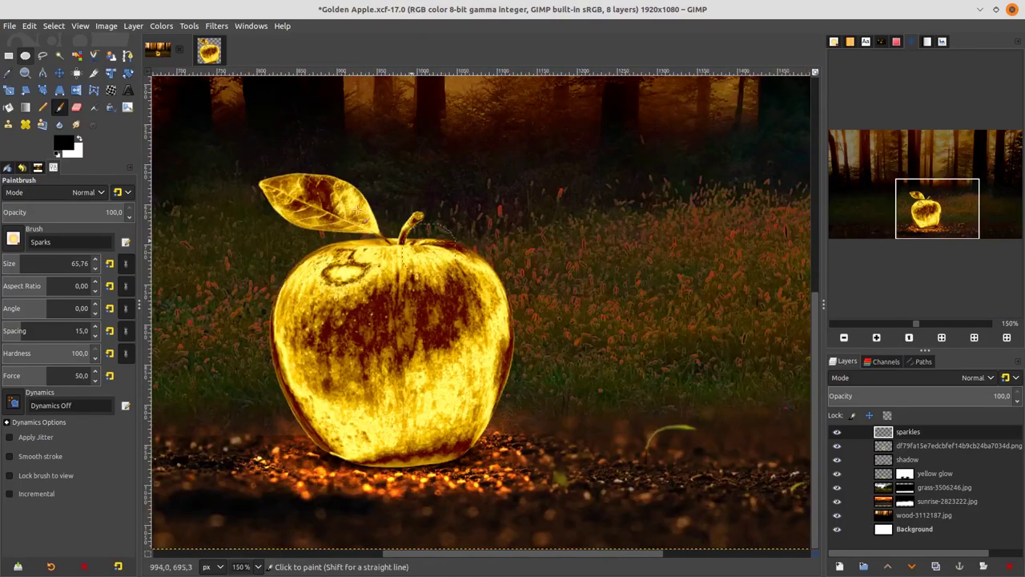
{"action": "left_click", "coordinate": [252, 207]}
{"action": "left_click_drag", "start_coordinate": [20, 261], "coordinate": [27, 261]}
{"action": "left_click", "coordinate": [515, 265]}
{"action": "left_click", "coordinate": [497, 229]}
{"action": "left_click", "coordinate": [485, 230]}
{"action": "key", "text": "ctrl+z"}
{"action": "key", "text": "ctrl+z"}
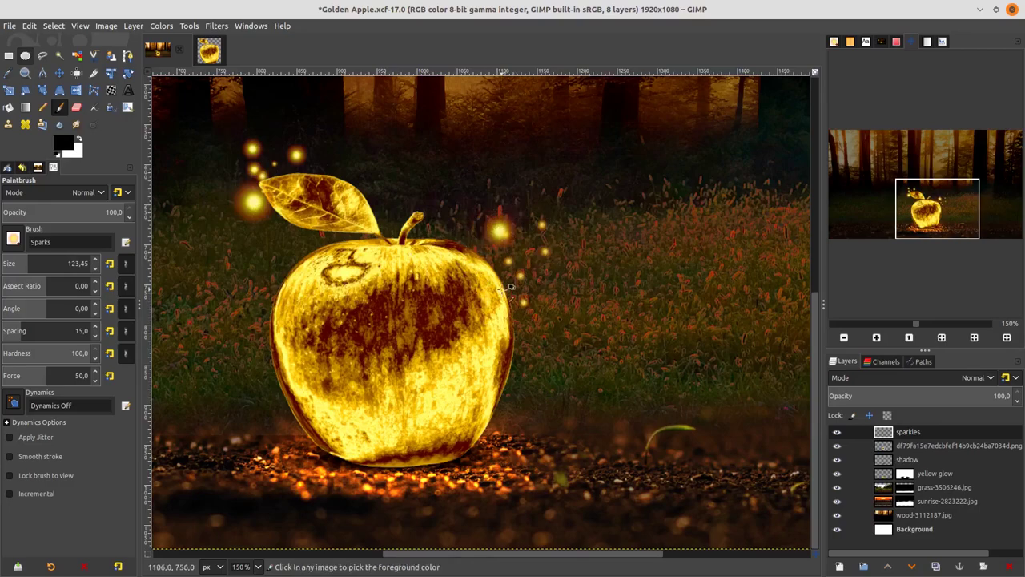
{"action": "left_click", "coordinate": [486, 263]}
{"action": "left_click", "coordinate": [486, 265]}
{"action": "key", "text": "ctrl+z"}
{"action": "key", "text": "ctrl+z"}
{"action": "key", "text": "ctrl+z"}
{"action": "key", "text": "ctrl+z"}
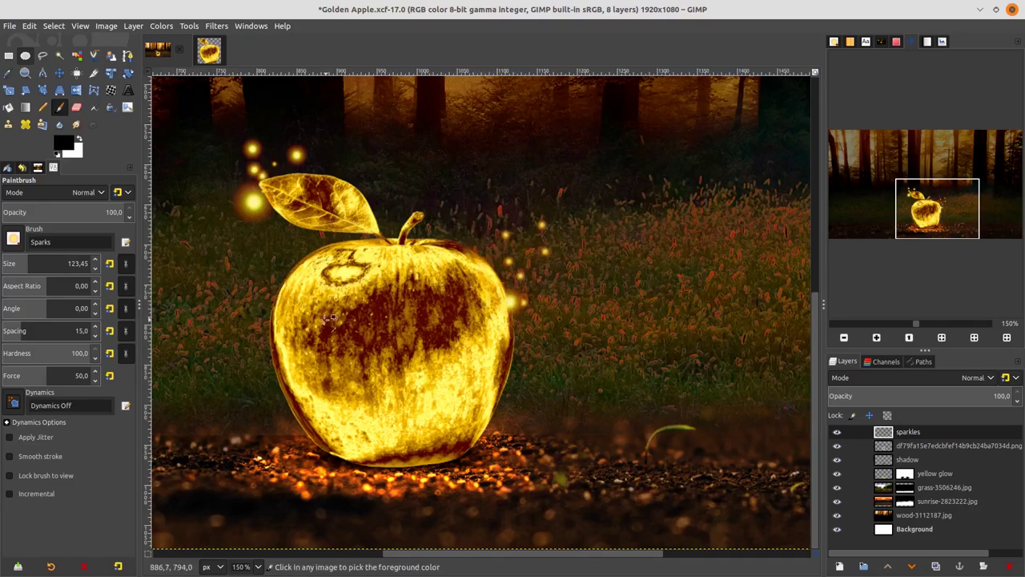
- Stamp large sparkles along the apple's right edge with the Sparks brush at size 280.51
{"action": "left_click", "coordinate": [43, 260]}
{"action": "left_click", "coordinate": [505, 286]}
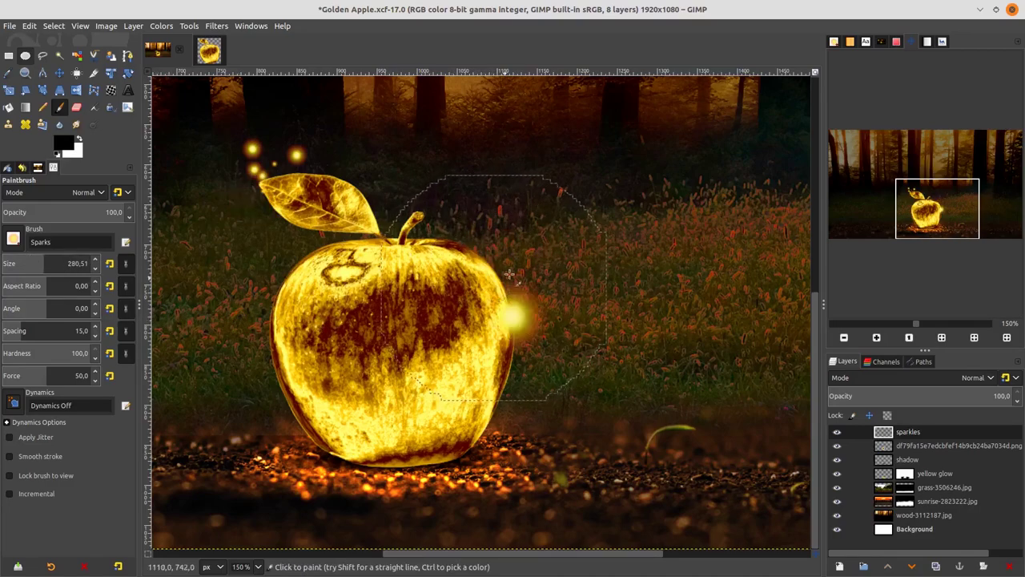
{"action": "left_click", "coordinate": [504, 274]}
{"action": "key", "text": "ctrl+z"}
{"action": "left_click", "coordinate": [519, 269]}
- Stamp small sparkles at the apple's lower left with brush size 90.81 and larger ones beside its left edge with size 274.45
{"action": "left_click_drag", "start_coordinate": [88, 262], "coordinate": [64, 262]}
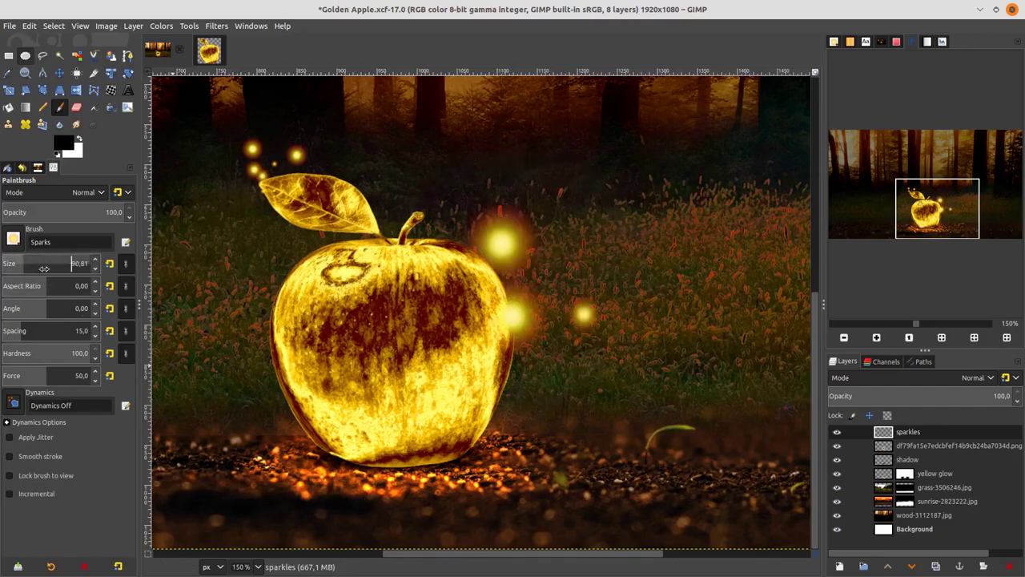
{"action": "left_click", "coordinate": [311, 439]}
{"action": "key", "text": "shift+ctrl+j"}
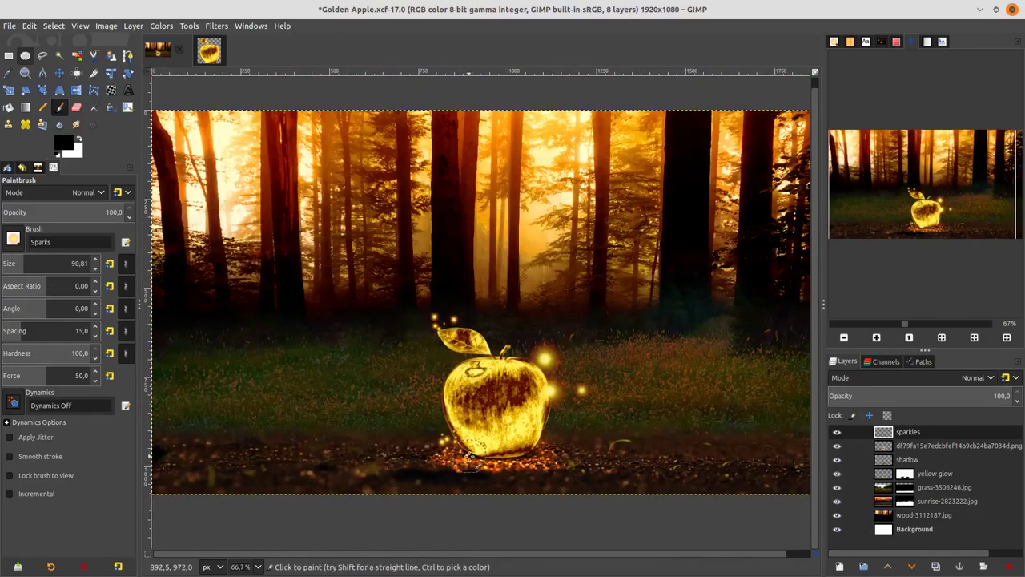
{"action": "key", "text": "1"}
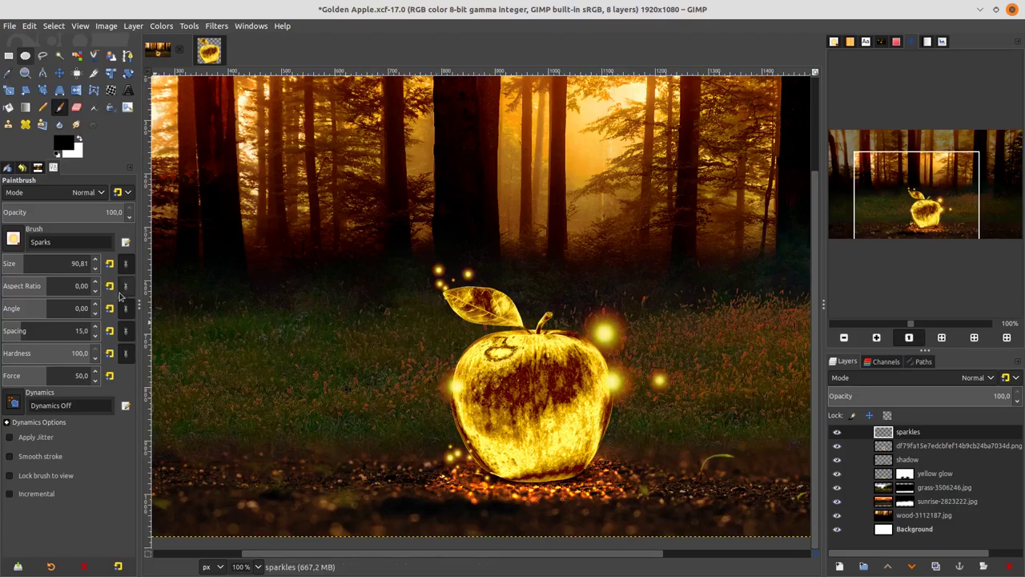
{"action": "left_click_drag", "start_coordinate": [64, 262], "coordinate": [88, 263]}
{"action": "left_click", "coordinate": [443, 383]}
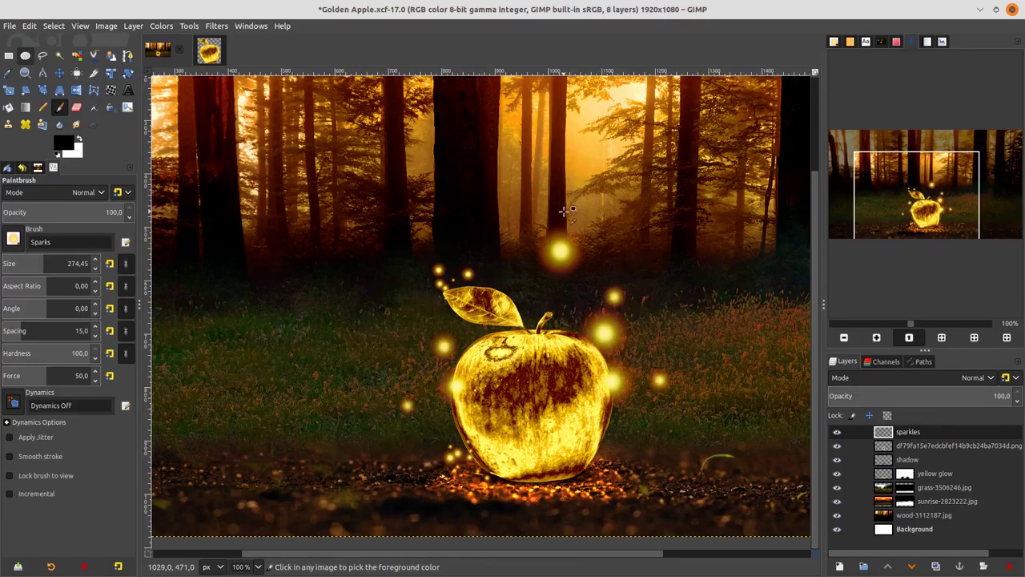
- Stamp small sparkles along the soil line at the apple's base with the Sparks brush at size 79.67
{"action": "scroll", "coordinate": [565, 240], "scroll_direction": "down", "scroll_amount": 1}
{"action": "scroll", "coordinate": [487, 292], "scroll_direction": "up", "scroll_amount": 2}
{"action": "scroll", "coordinate": [494, 427], "scroll_direction": "up", "scroll_amount": 1}
{"action": "left_click_drag", "start_coordinate": [50, 266], "coordinate": [29, 266]}
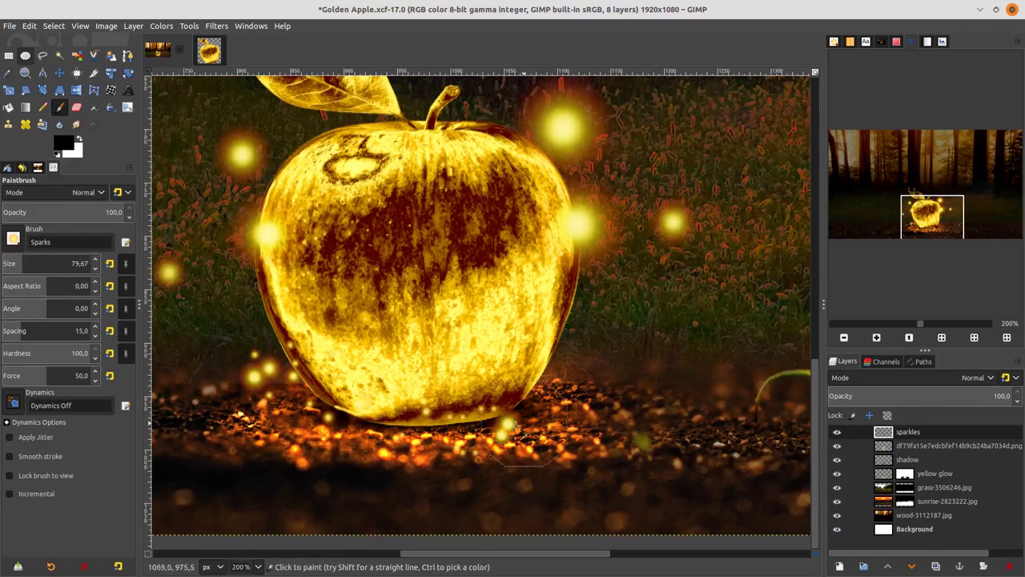
- Add more sparkles around the apple and its base with the Sparks brush at sizes 150.59 and 94.66, and save the image
{"action": "left_click", "coordinate": [30, 261]}
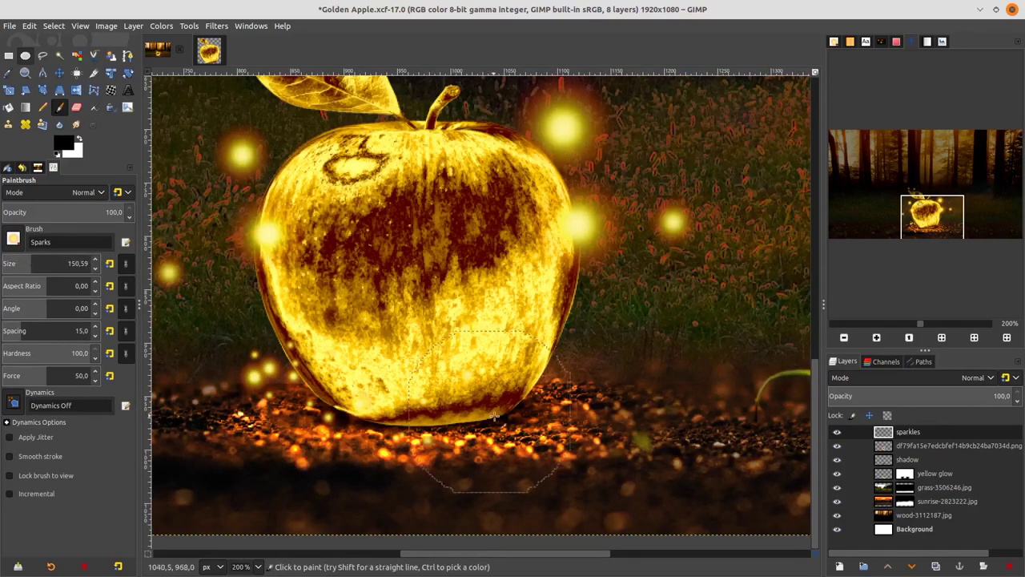
{"action": "scroll", "coordinate": [411, 492], "scroll_direction": "left", "scroll_amount": 3}
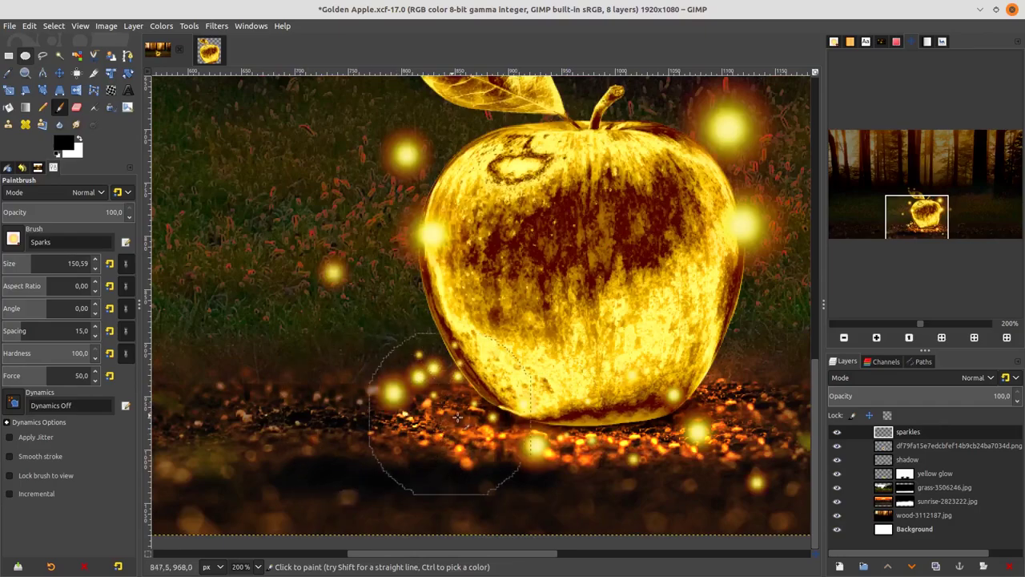
{"action": "scroll", "coordinate": [643, 424], "scroll_direction": "down", "scroll_amount": 3}
{"action": "scroll", "coordinate": [643, 424], "scroll_direction": "up", "scroll_amount": 3}
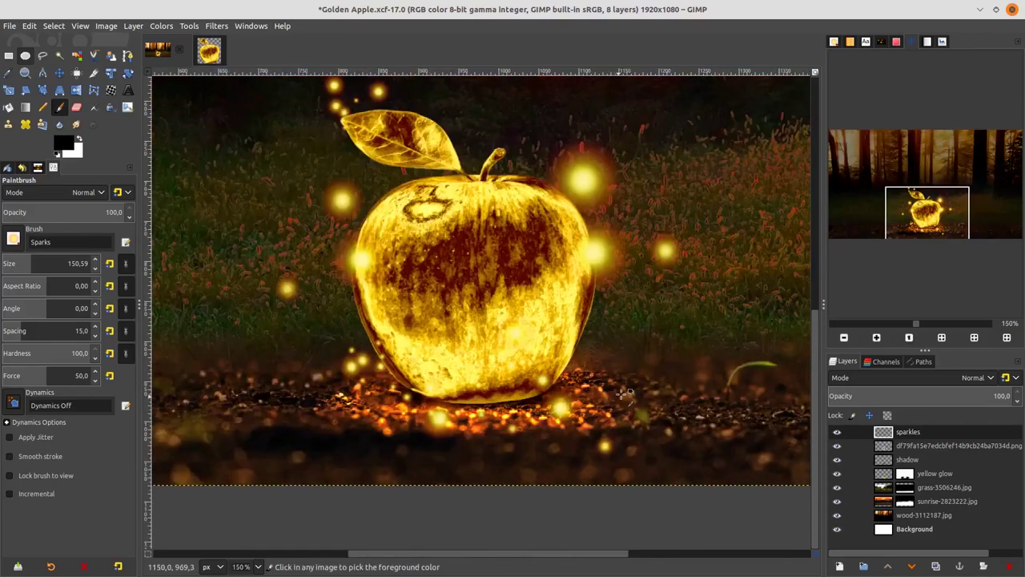
{"action": "scroll", "coordinate": [247, 360], "scroll_direction": "down", "scroll_amount": 3}
{"action": "scroll", "coordinate": [365, 382], "scroll_direction": "up", "scroll_amount": 1}
{"action": "scroll", "coordinate": [472, 392], "scroll_direction": "down", "scroll_amount": 1}
{"action": "scroll", "coordinate": [519, 413], "scroll_direction": "up", "scroll_amount": 2}
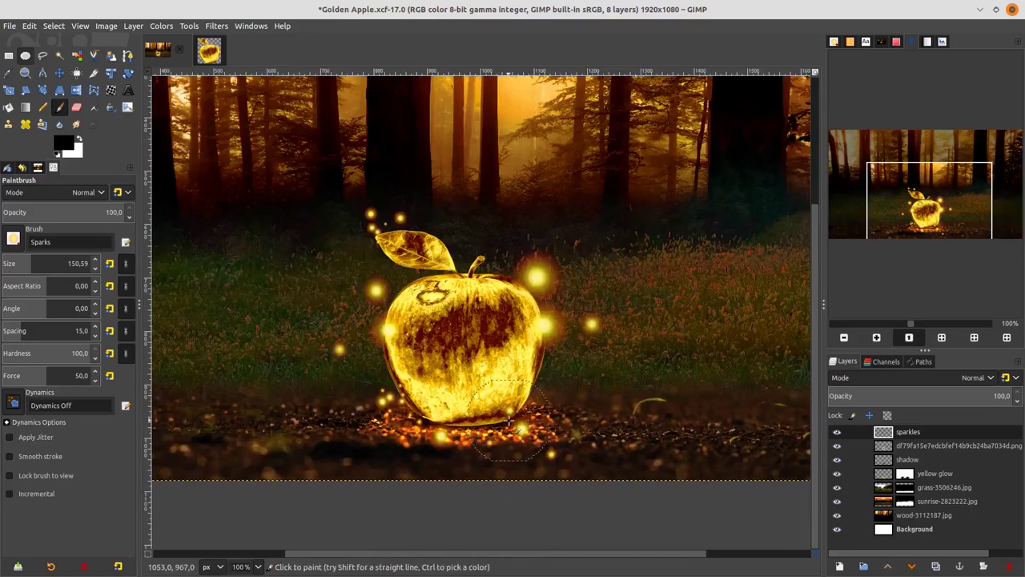
{"action": "scroll", "coordinate": [465, 396], "scroll_direction": "up", "scroll_amount": 1}
{"action": "scroll", "coordinate": [486, 229], "scroll_direction": "down", "scroll_amount": 1}
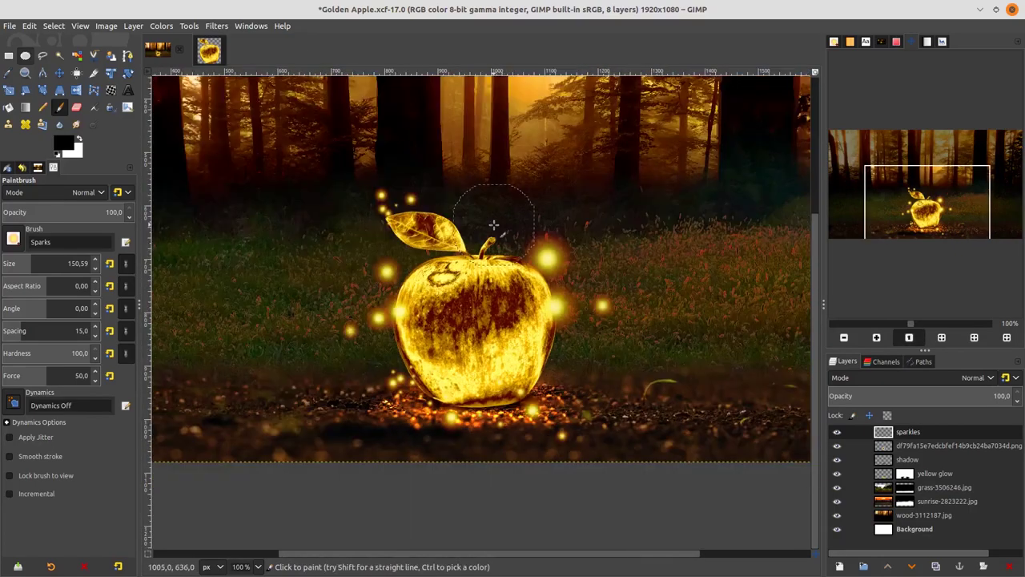
{"action": "scroll", "coordinate": [580, 379], "scroll_direction": "down", "scroll_amount": 2}
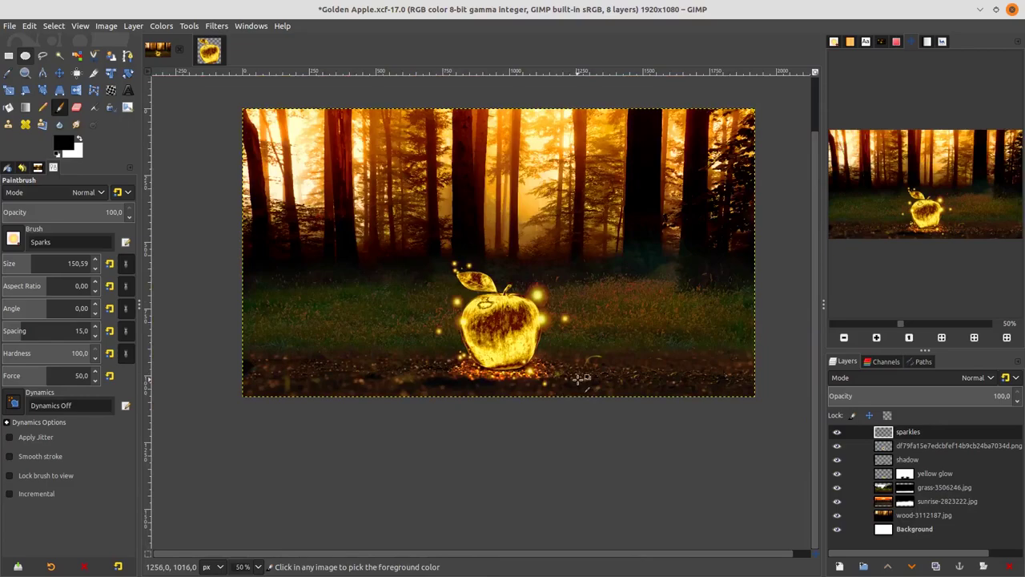
{"action": "scroll", "coordinate": [550, 370], "scroll_direction": "up", "scroll_amount": 3}
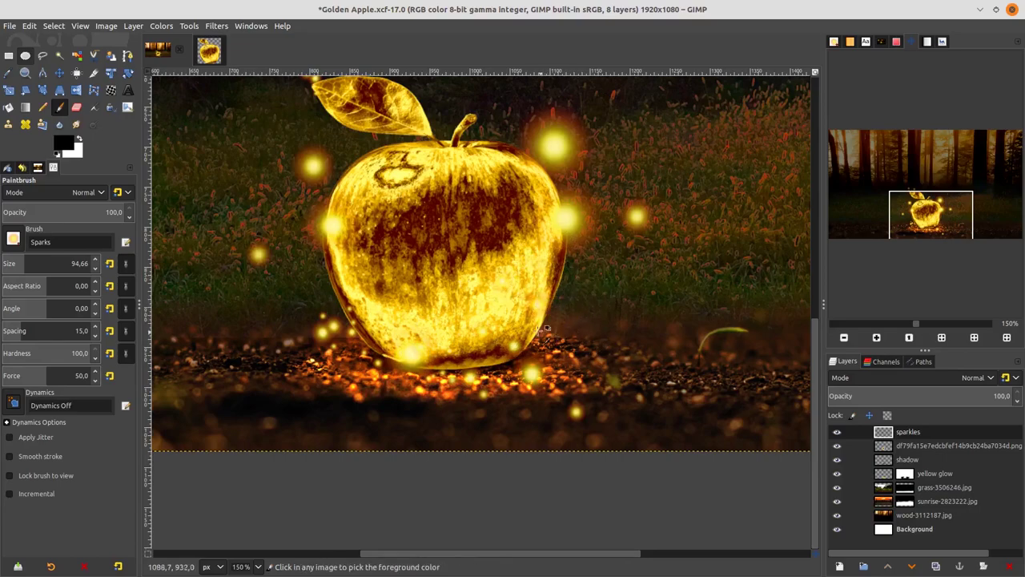
{"action": "scroll", "coordinate": [536, 323], "scroll_direction": "down", "scroll_amount": 3}
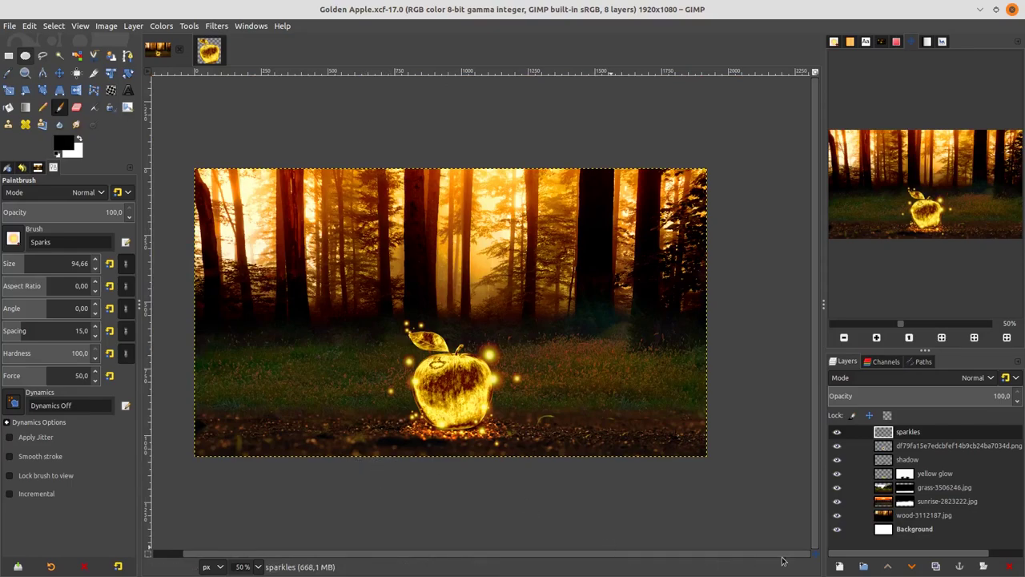
- Add a new transparent layer named "Vignette" at the top of the layer stack
{"action": "left_click", "coordinate": [838, 566]}
{"action": "type", "text": "Vignette"}
{"action": "key", "text": "Return"}
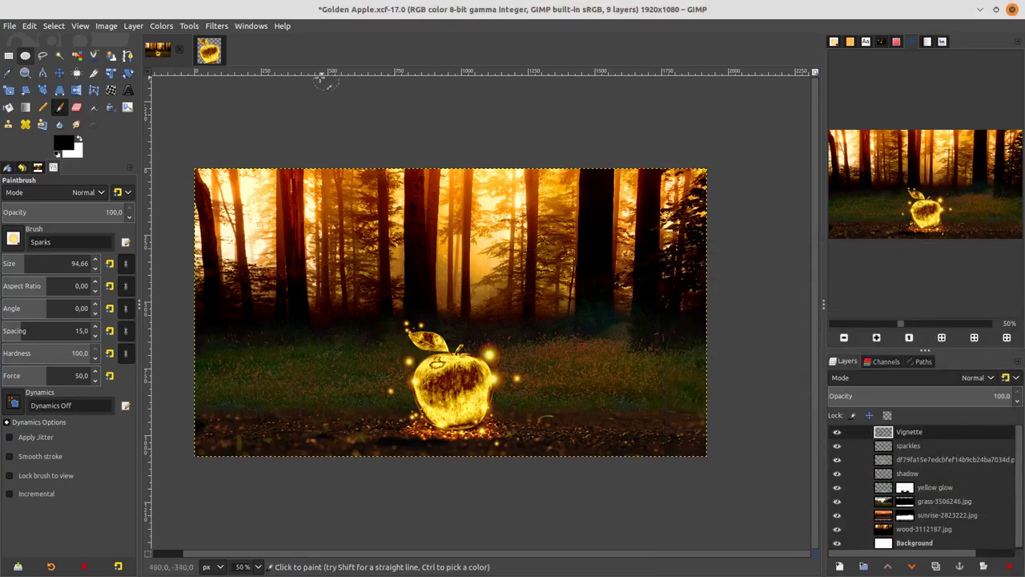
- Start the Vignette filter on the Vignette layer with a black circular shape, adjust its radius and set the softness to 1.000
{"action": "left_click", "coordinate": [204, 27]}
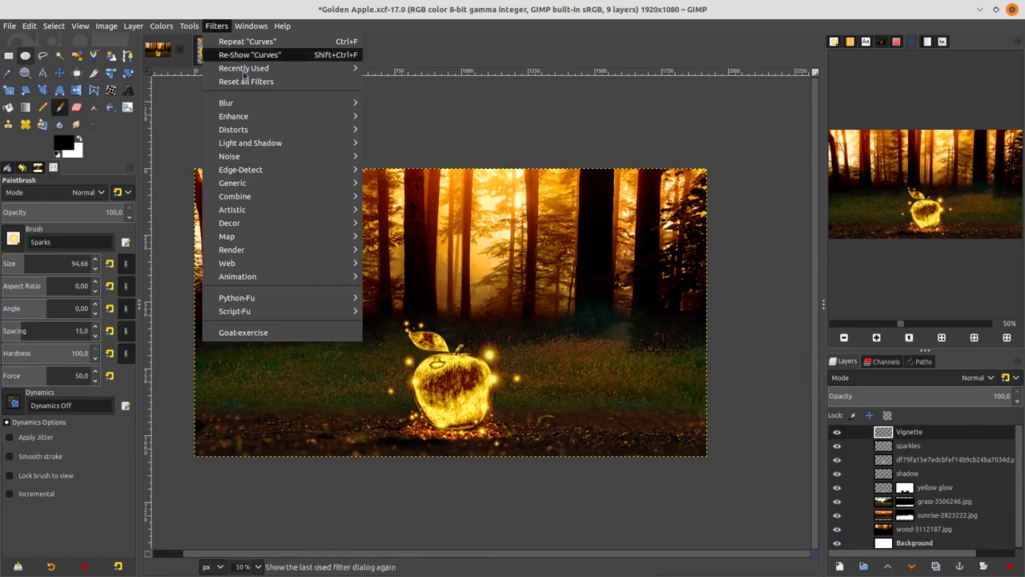
{"action": "mouse_move", "coordinate": [321, 143]}
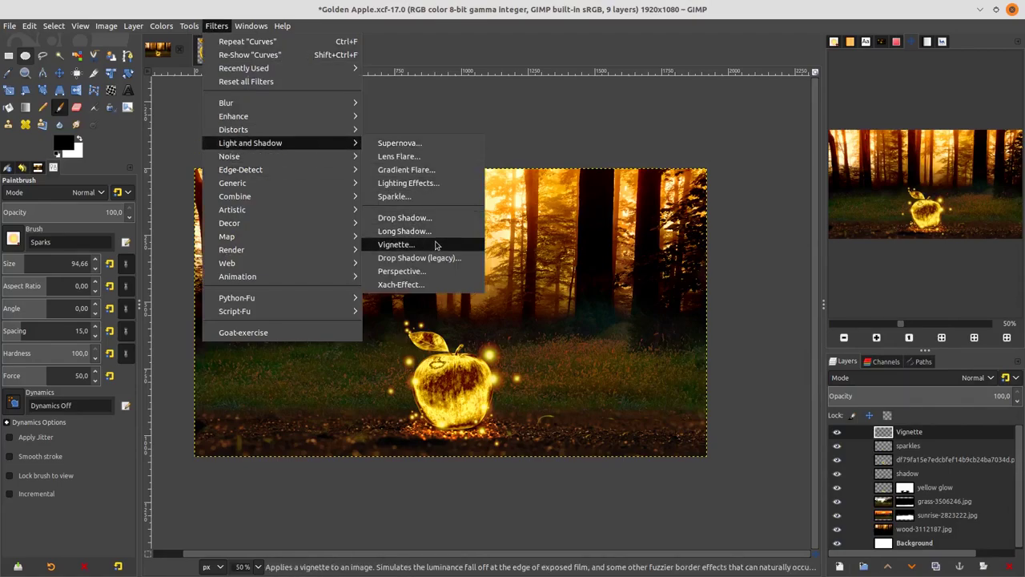
{"action": "left_click", "coordinate": [401, 245]}
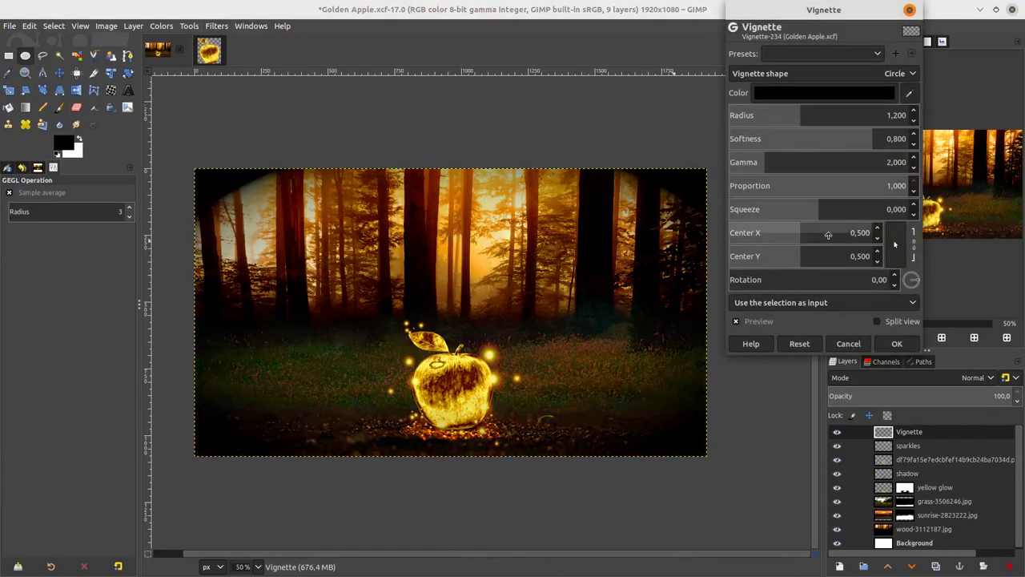
{"action": "left_click", "coordinate": [817, 114]}
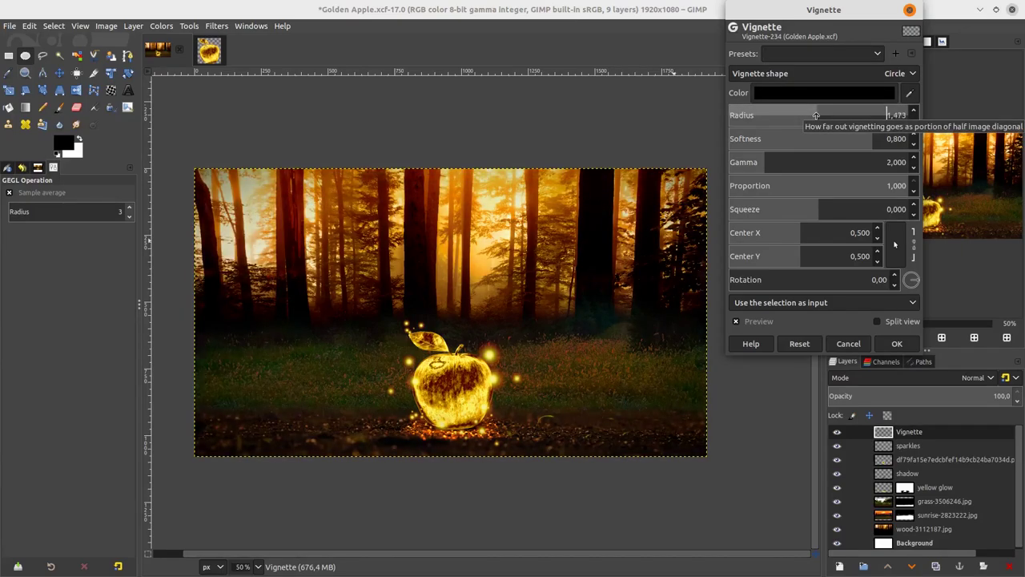
{"action": "left_click", "coordinate": [804, 114]}
{"action": "left_click_drag", "start_coordinate": [804, 114], "coordinate": [895, 137]}
{"action": "left_click", "coordinate": [804, 138]}
{"action": "left_click_drag", "start_coordinate": [801, 138], "coordinate": [910, 136]}
- Tune the vignette's extent by setting the radius to 1.152 and the squeeze to -0.006
{"action": "left_click", "coordinate": [786, 113]}
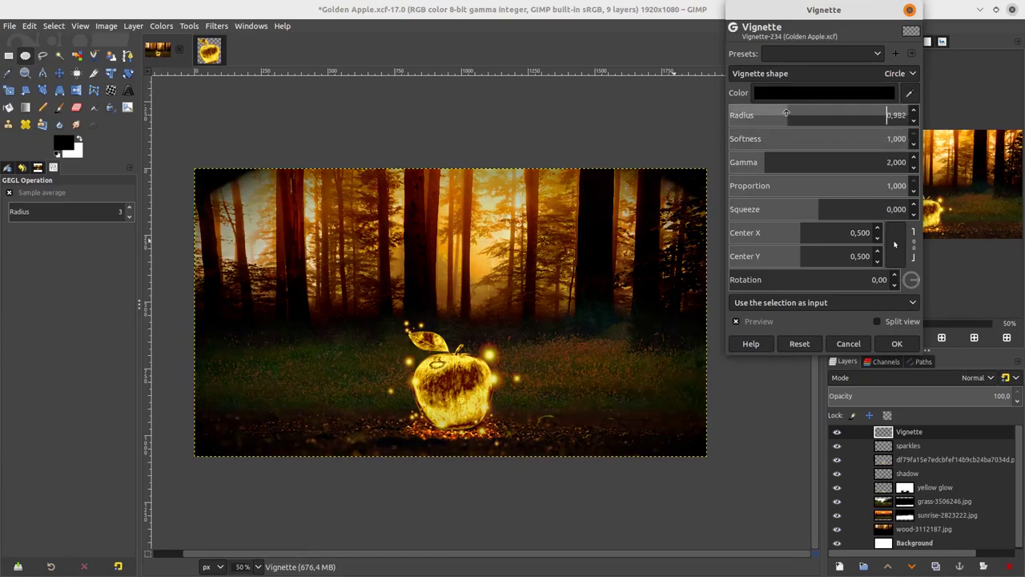
{"action": "left_click_drag", "start_coordinate": [785, 113], "coordinate": [816, 114]}
{"action": "mouse_move", "coordinate": [798, 209]}
{"action": "left_mouse_down"}
{"action": "mouse_move", "coordinate": [866, 209]}
{"action": "mouse_move", "coordinate": [819, 209]}
{"action": "left_mouse_up"}
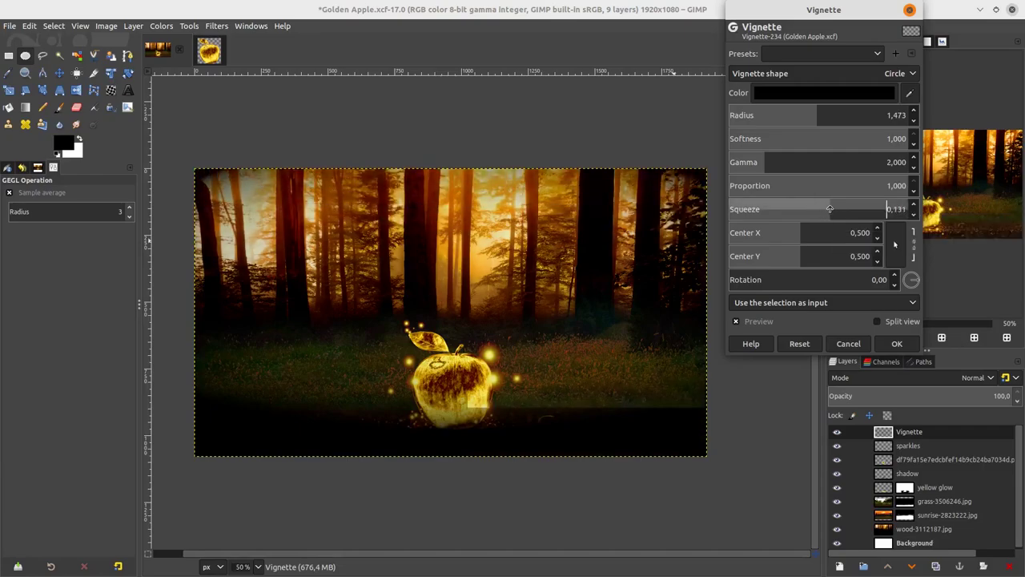
{"action": "mouse_move", "coordinate": [811, 119]}
{"action": "left_mouse_down"}
{"action": "mouse_move", "coordinate": [847, 117]}
{"action": "mouse_move", "coordinate": [798, 117]}
{"action": "left_mouse_up"}
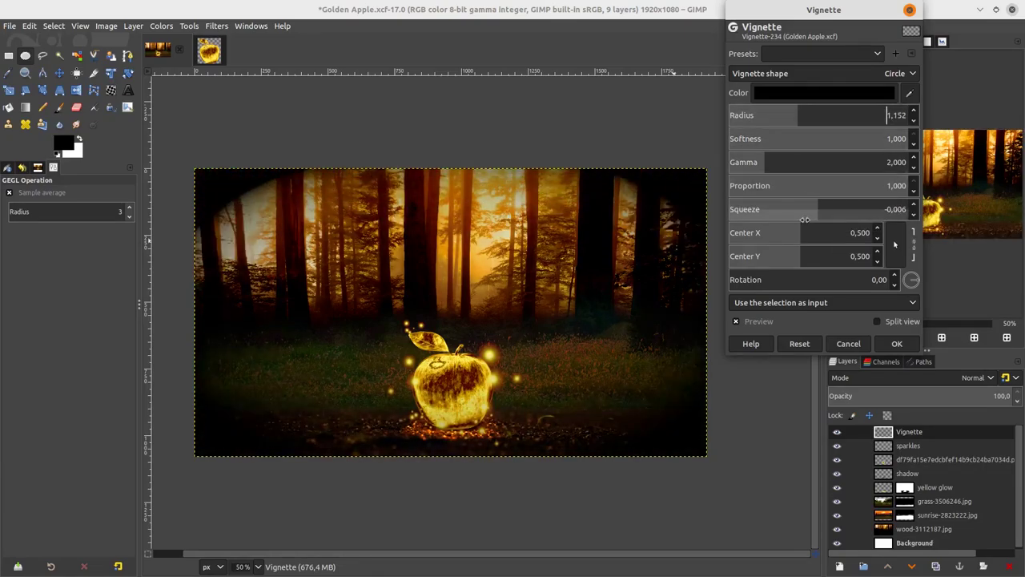